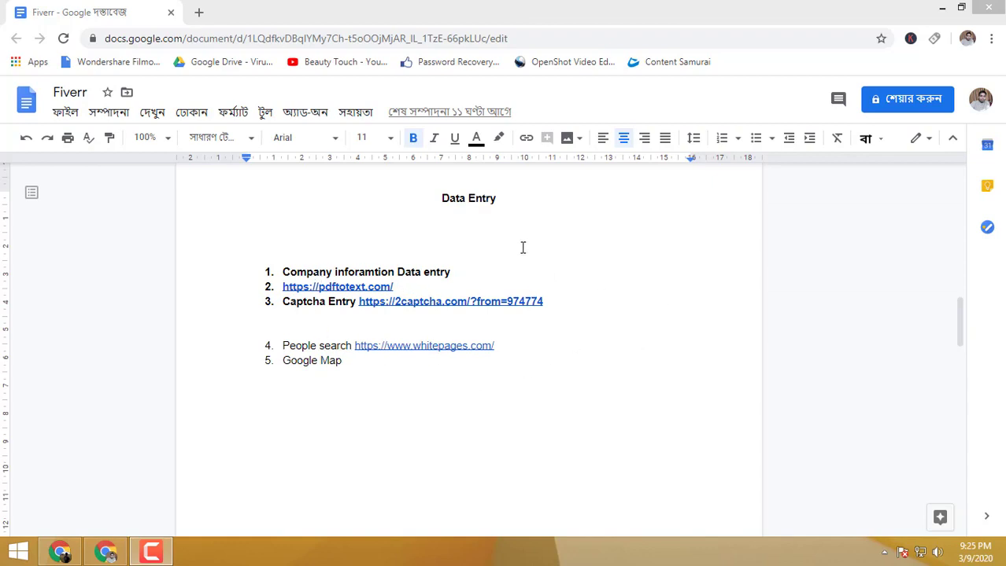
Step: Open google.com in a new tab and search for "business directory list world"
{"action": "left_click", "coordinate": [199, 13]}
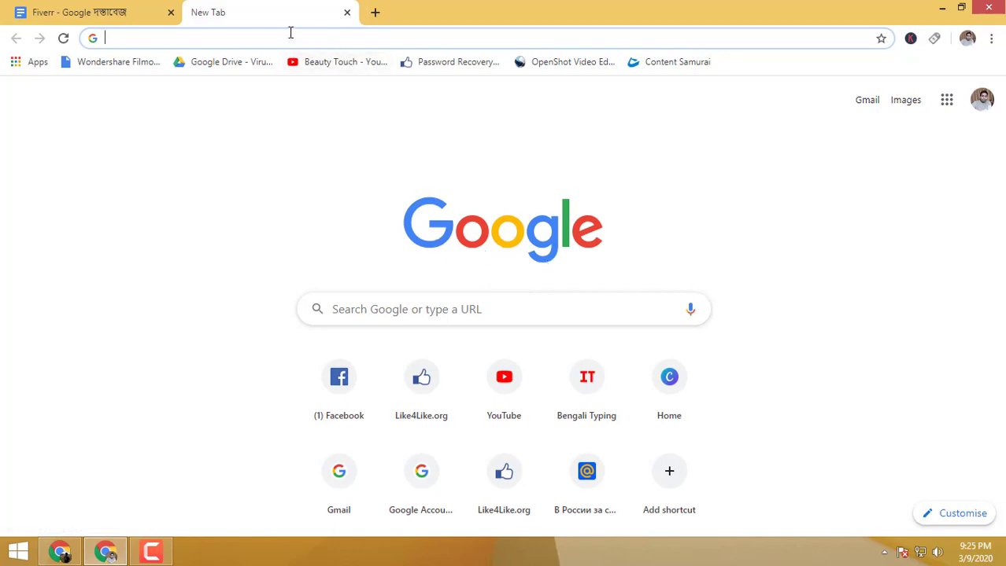
{"action": "type", "text": "goo"}
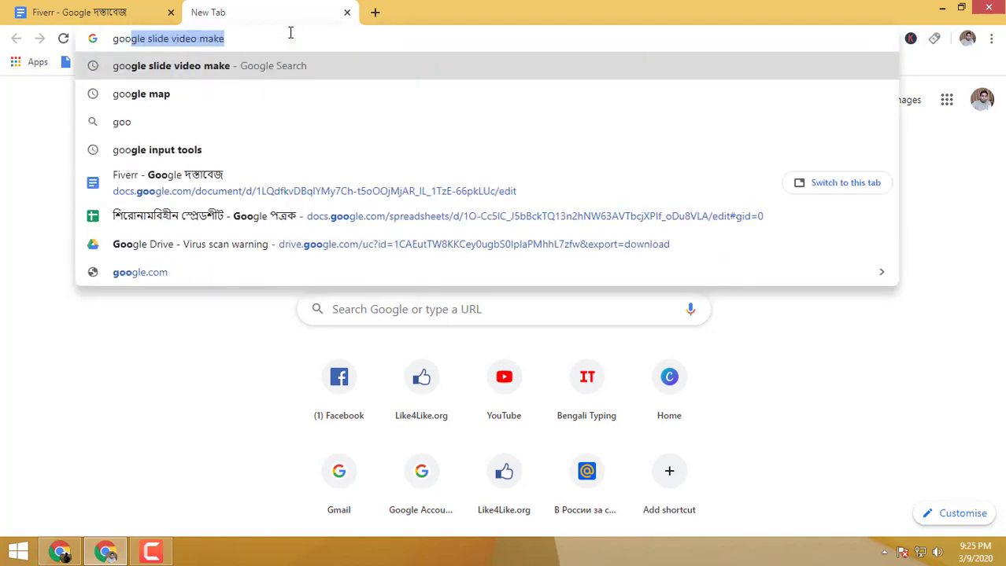
{"action": "type", "text": "gle"}
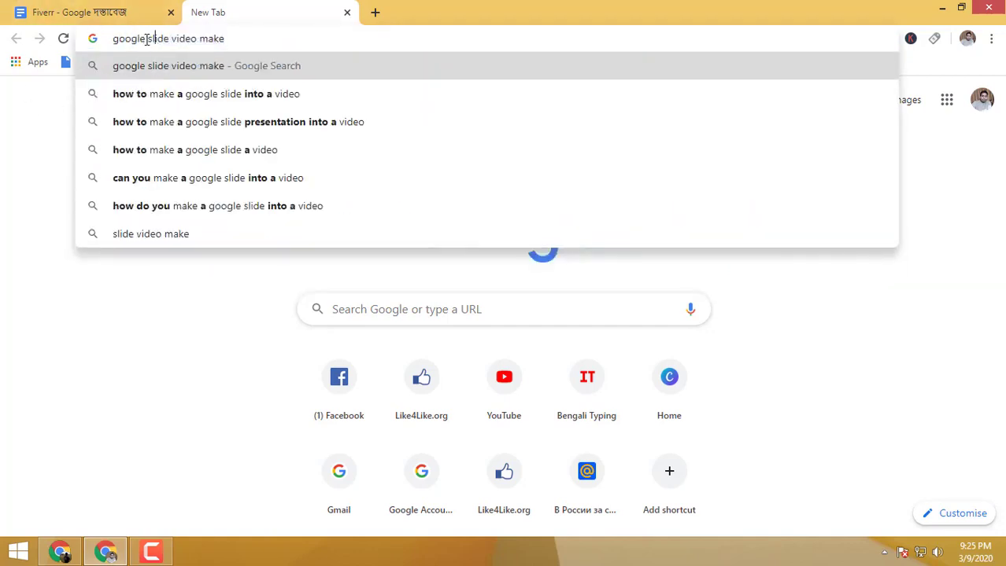
{"action": "type", "text": ".com"}
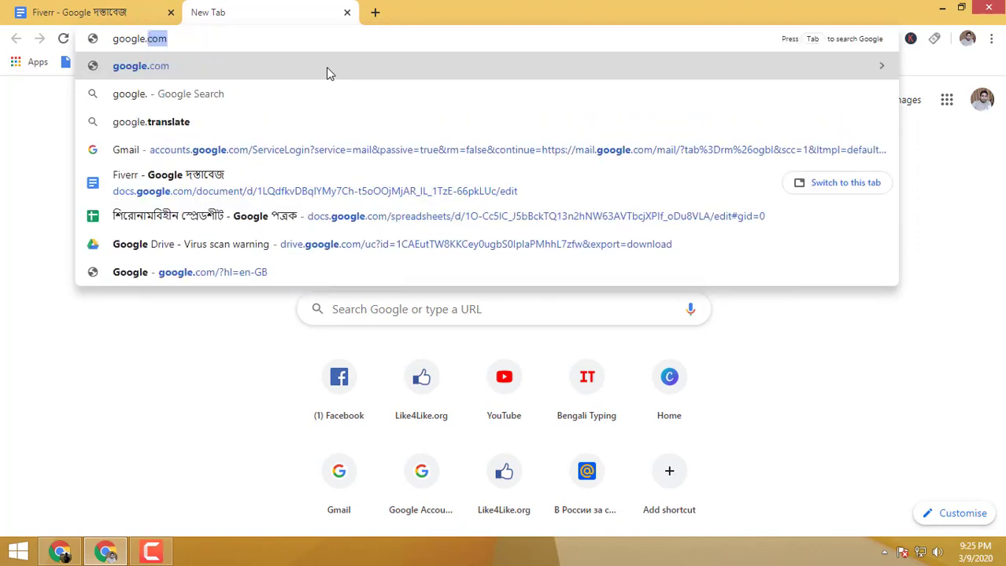
{"action": "key", "text": "Return"}
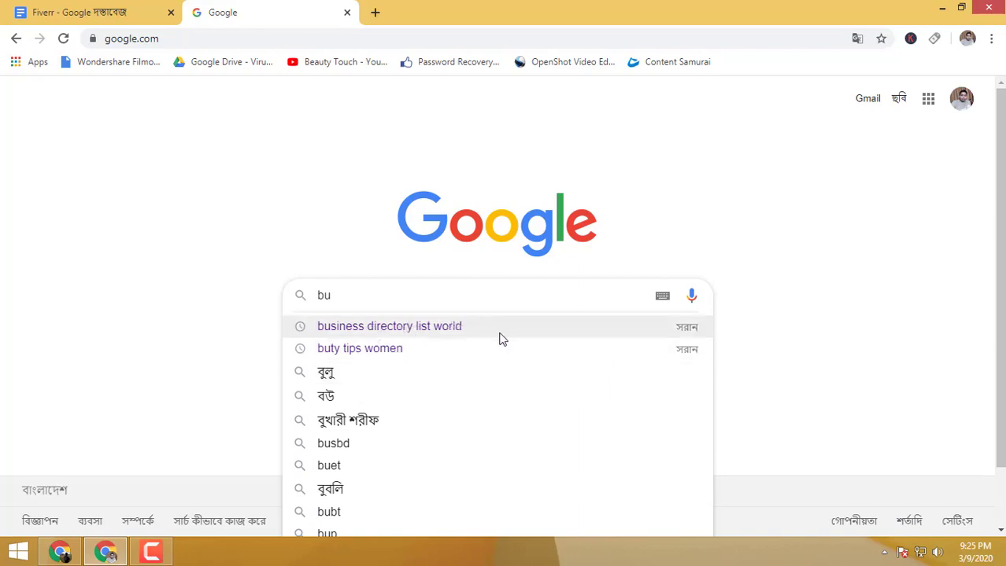
{"action": "left_click", "coordinate": [472, 328]}
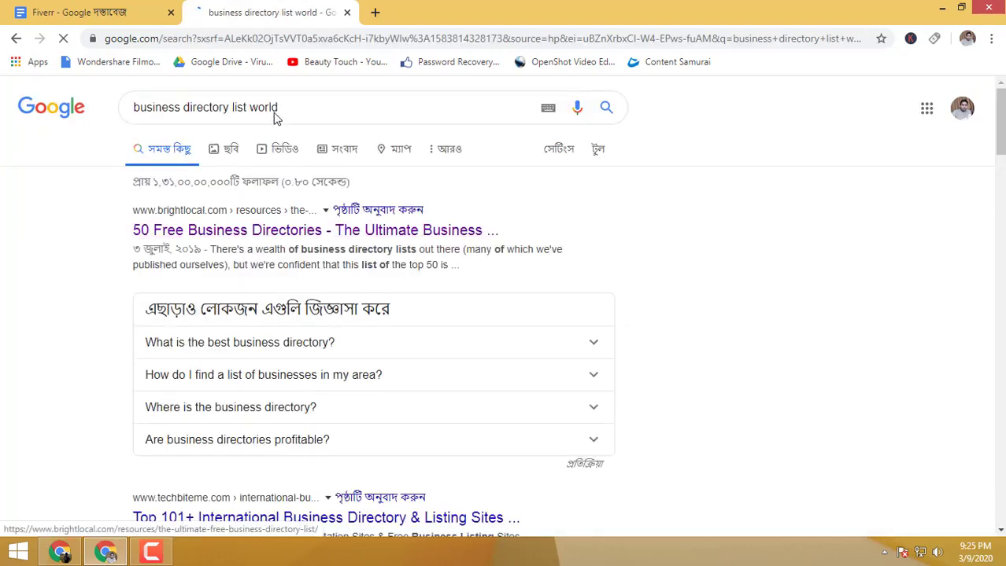
Step: Open the brightlocal.com search result "50 Free Business Directories" in its own tab
{"action": "left_click_drag", "start_coordinate": [124, 203], "coordinate": [630, 254]}
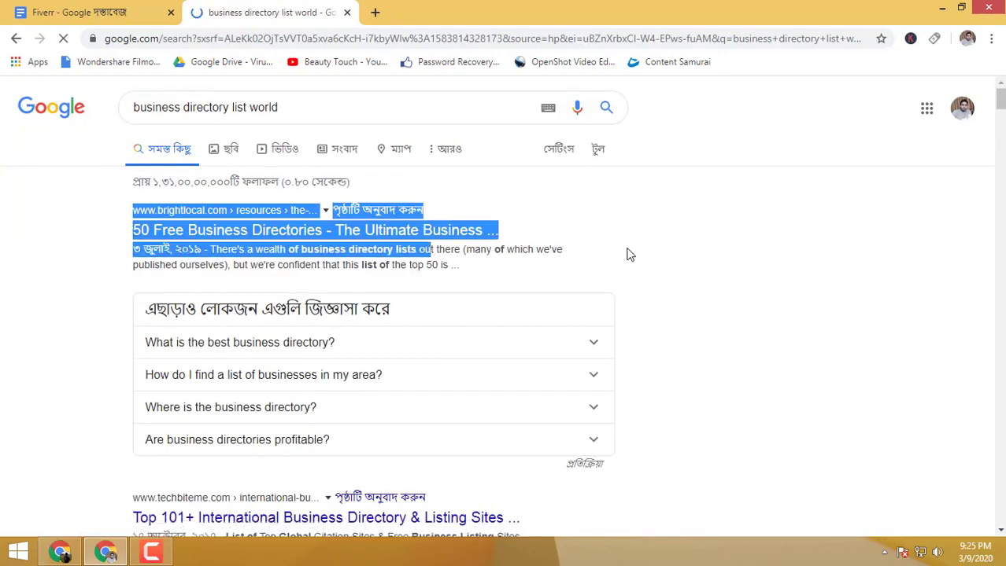
{"action": "left_click", "coordinate": [629, 254]}
{"action": "left_click_drag", "start_coordinate": [126, 230], "coordinate": [588, 259]}
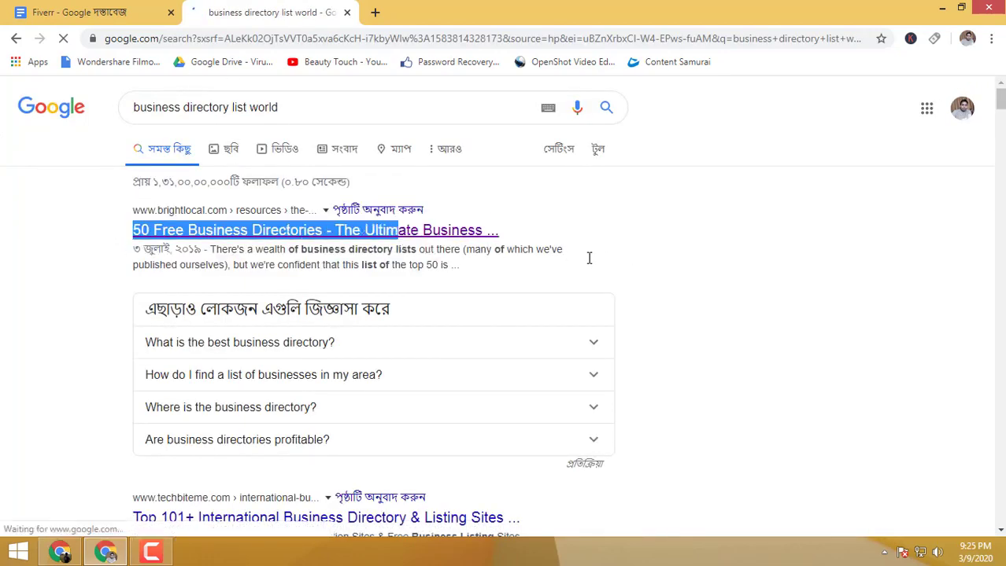
{"action": "scroll", "coordinate": [624, 269], "scroll_direction": "down", "scroll_amount": 3}
{"action": "scroll", "coordinate": [220, 333], "scroll_direction": "up", "scroll_amount": 2}
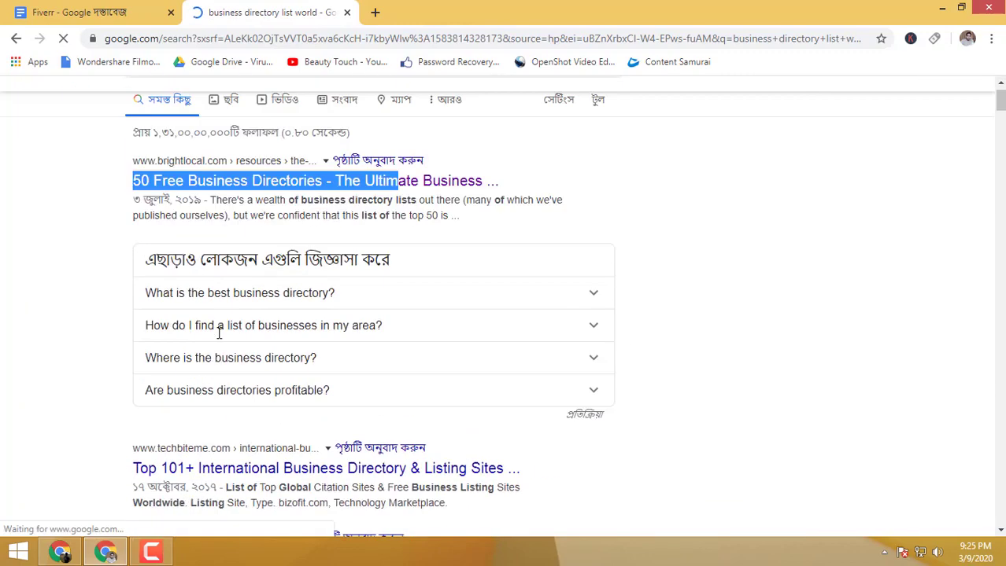
{"action": "scroll", "coordinate": [219, 332], "scroll_direction": "up", "scroll_amount": 1}
{"action": "left_click", "coordinate": [54, 218]}
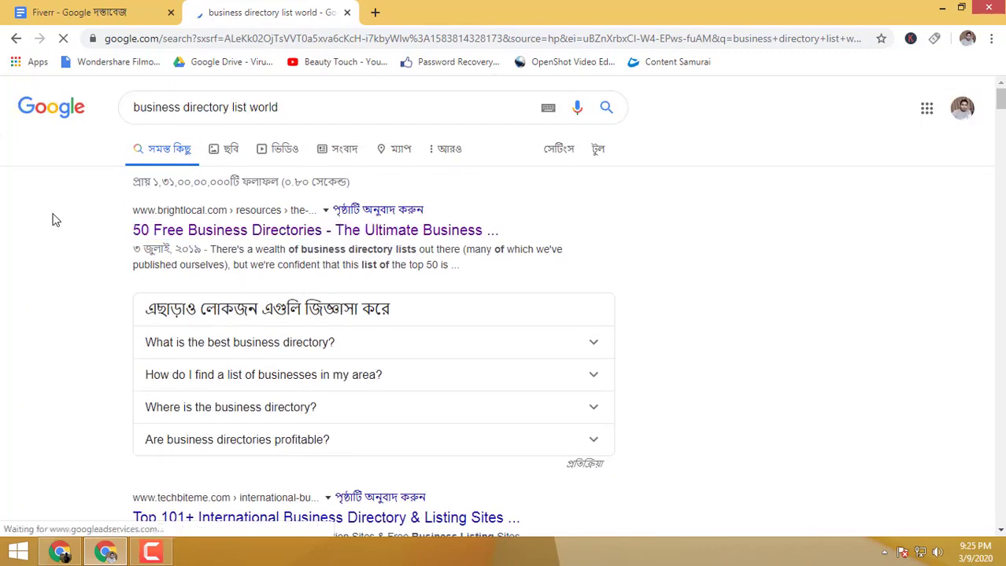
{"action": "left_click", "coordinate": [224, 230]}
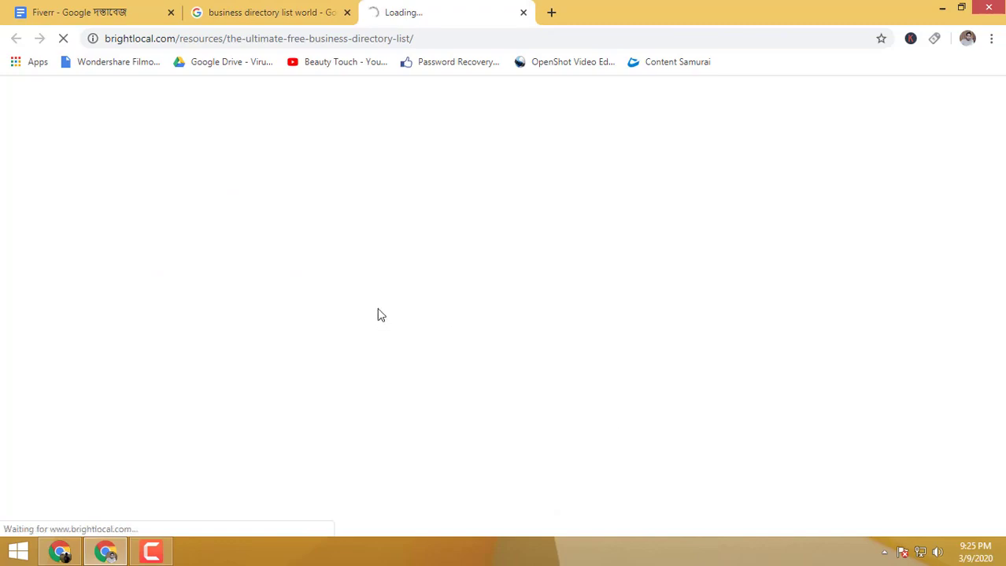
Step: Examine the Top 50 Free Business Directories table on the BrightLocal page, and close its tab
{"action": "left_click", "coordinate": [426, 38]}
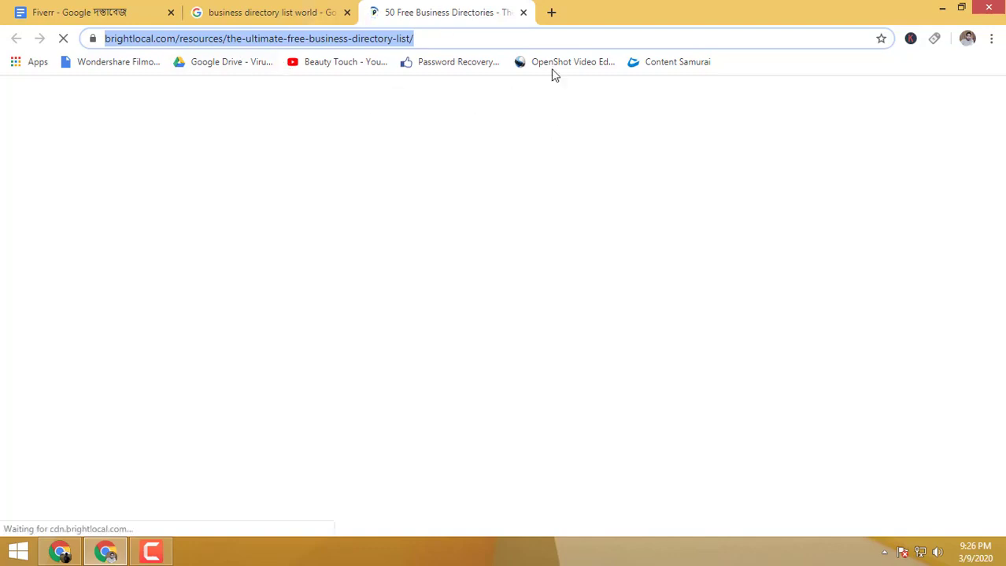
{"action": "triple_click", "coordinate": [193, 38]}
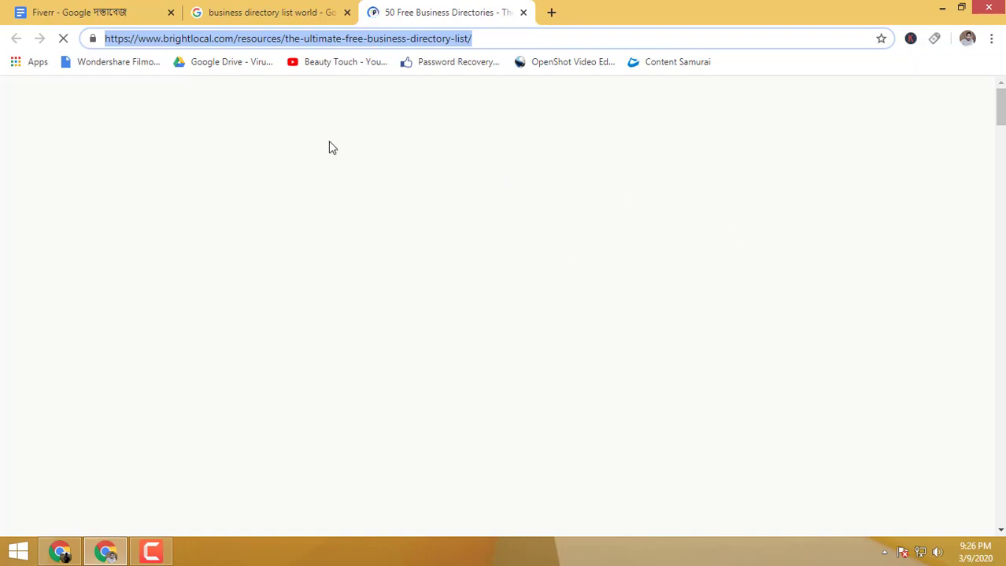
{"action": "scroll", "coordinate": [418, 329], "scroll_direction": "down", "scroll_amount": 8}
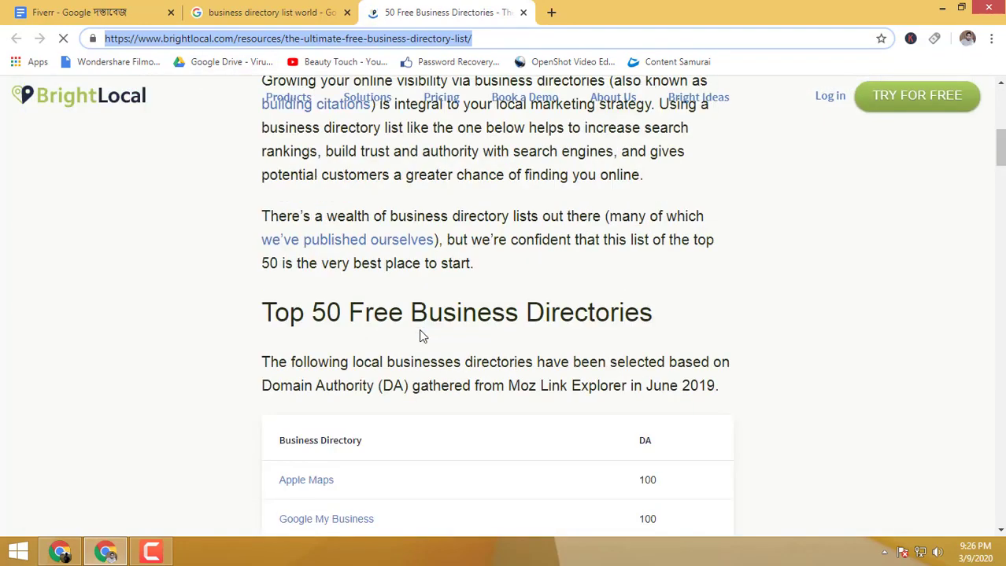
{"action": "scroll", "coordinate": [425, 328], "scroll_direction": "down", "scroll_amount": 2}
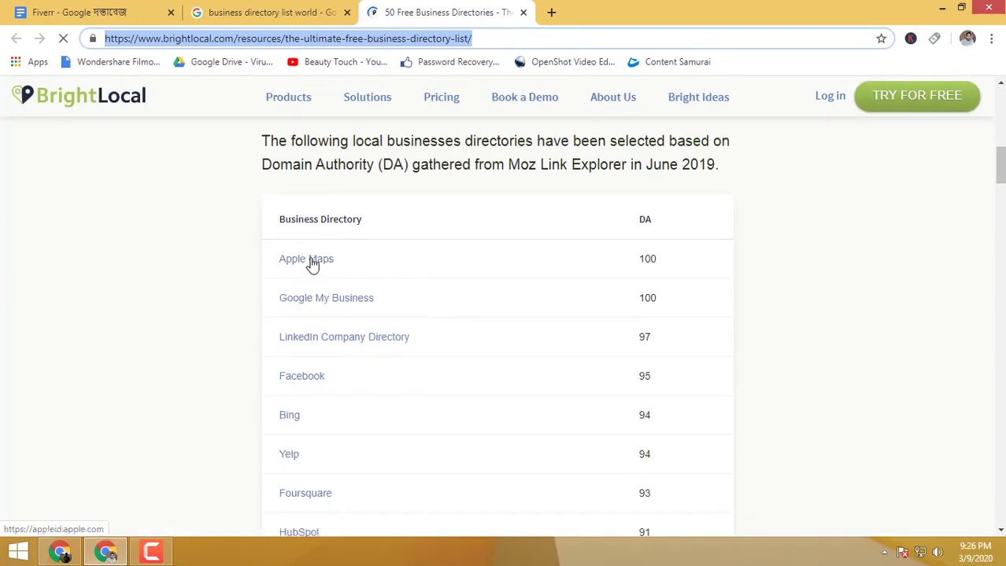
{"action": "scroll", "coordinate": [316, 389], "scroll_direction": "down", "scroll_amount": 3}
{"action": "scroll", "coordinate": [317, 393], "scroll_direction": "down", "scroll_amount": 9}
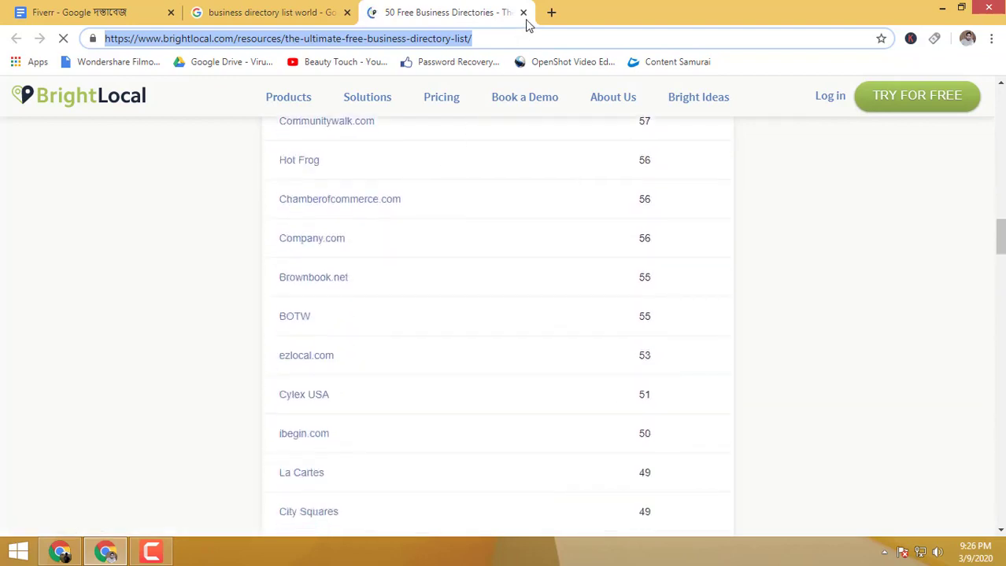
{"action": "scroll", "coordinate": [503, 191], "scroll_direction": "down", "scroll_amount": 10}
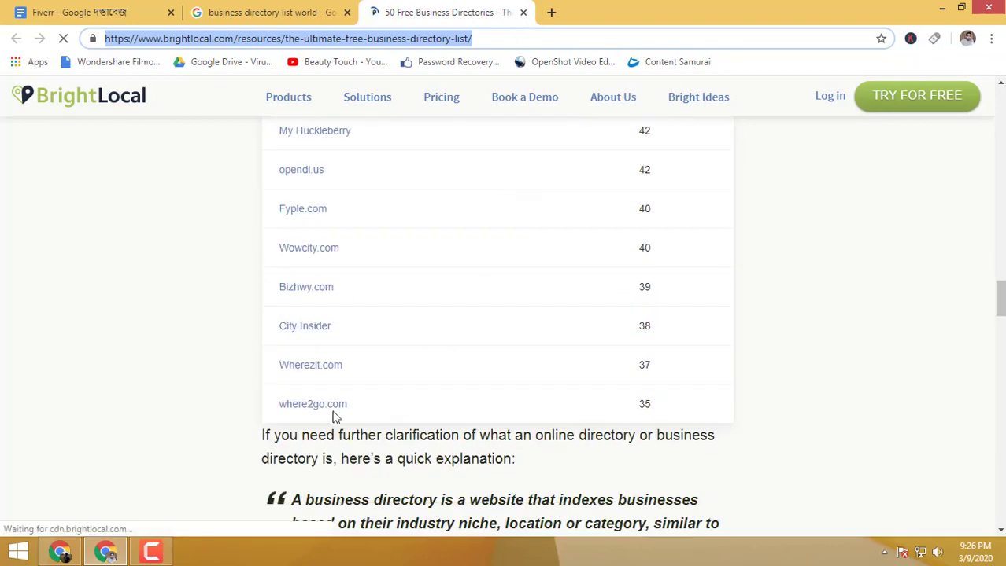
{"action": "left_click", "coordinate": [523, 12]}
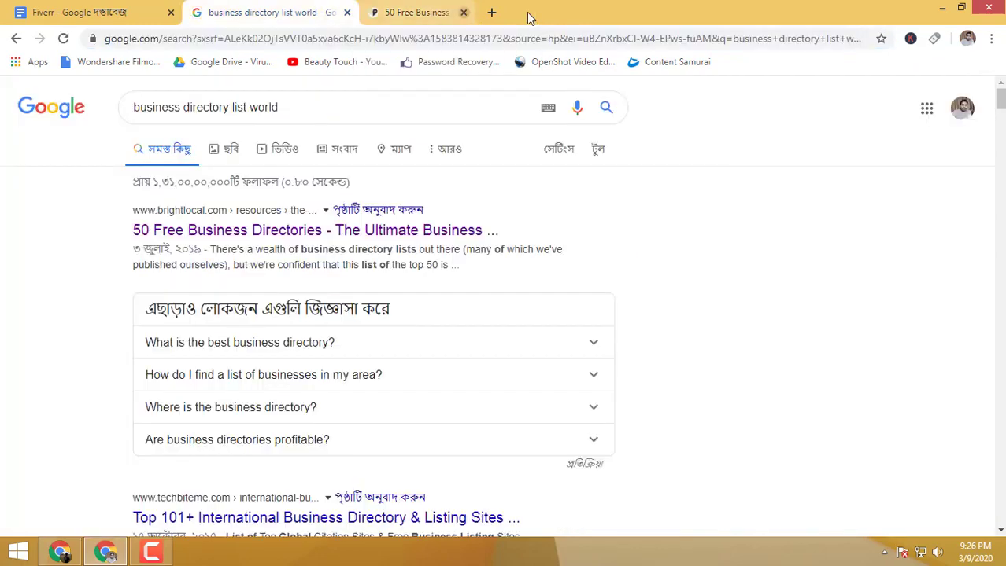
Step: Open the vendasta.com search result "The Top 100 Online Business Directories To List Your ..."
{"action": "scroll", "coordinate": [495, 344], "scroll_direction": "down", "scroll_amount": 3}
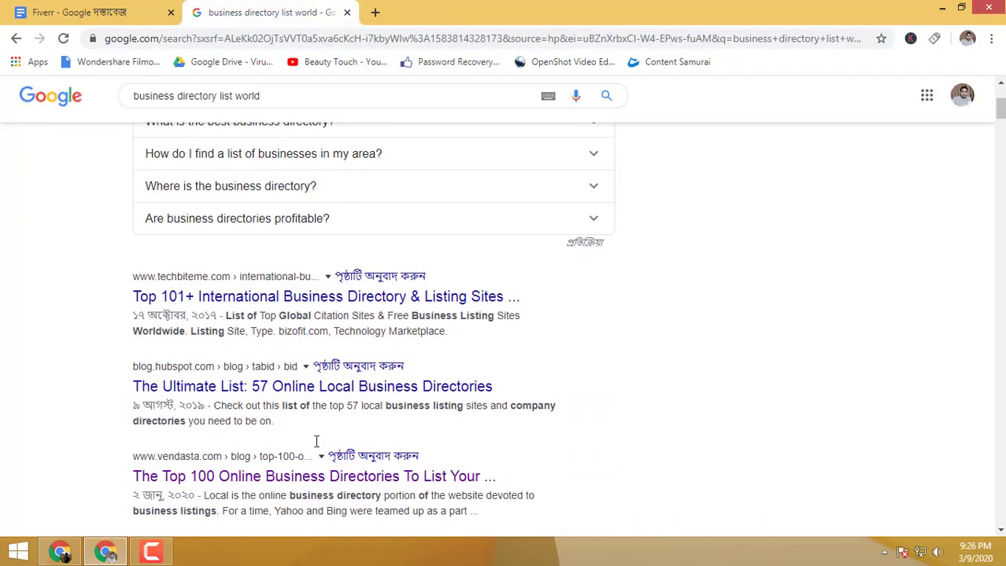
{"action": "left_click_drag", "start_coordinate": [128, 479], "coordinate": [474, 476]}
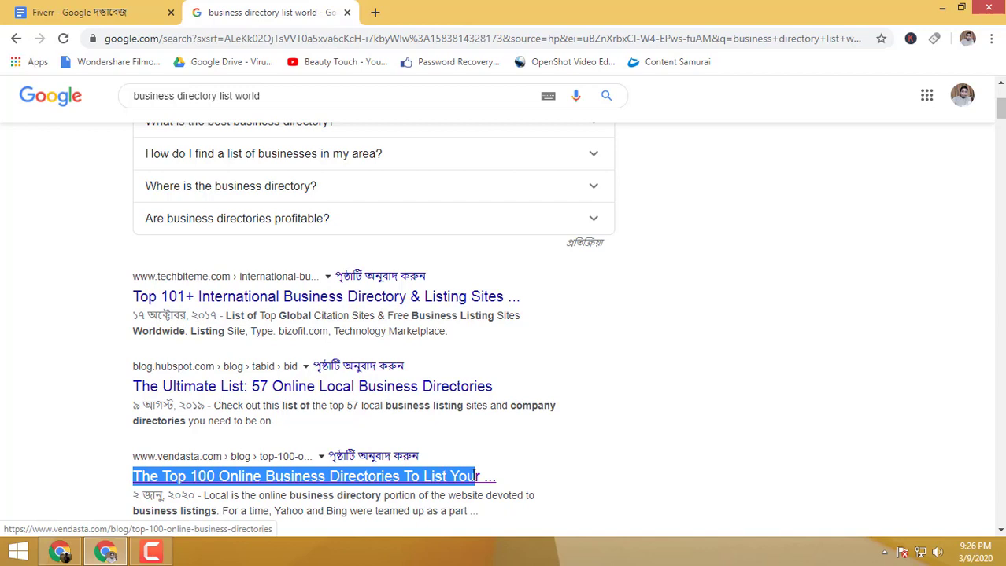
{"action": "left_click", "coordinate": [340, 478]}
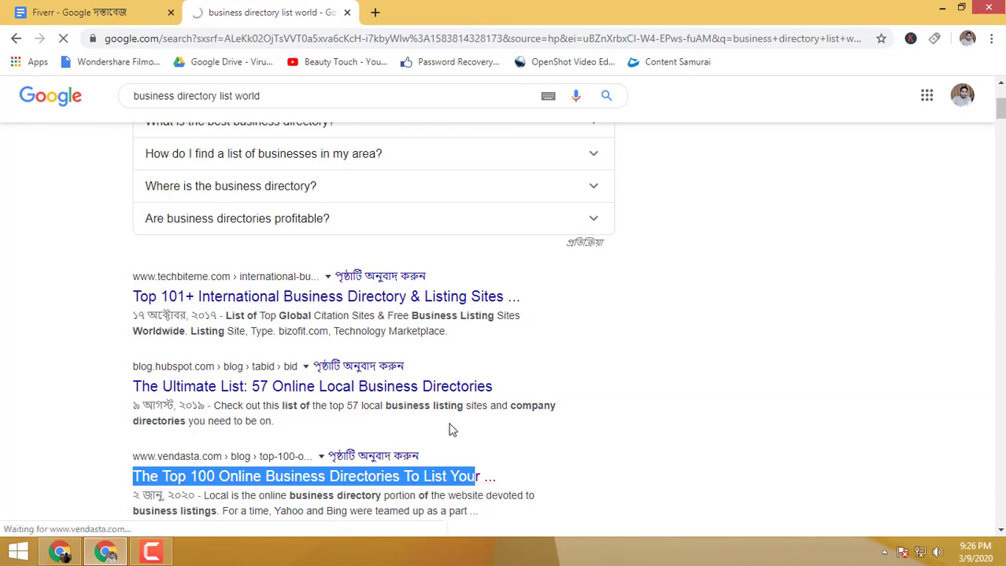
{"action": "left_click", "coordinate": [147, 10]}
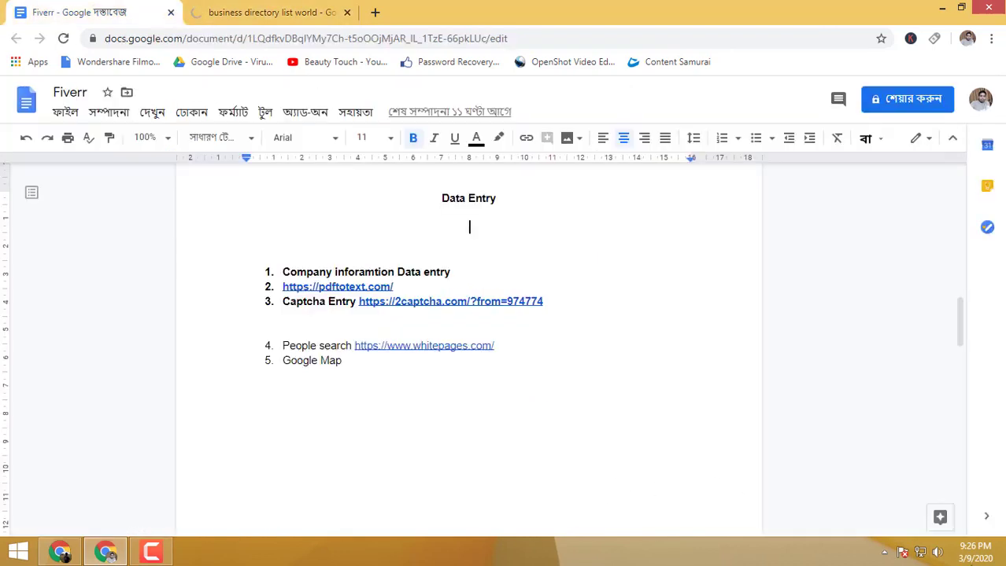
{"action": "left_click", "coordinate": [558, 345]}
{"action": "left_click_drag", "start_coordinate": [284, 350], "coordinate": [542, 347]}
{"action": "left_click", "coordinate": [541, 347]}
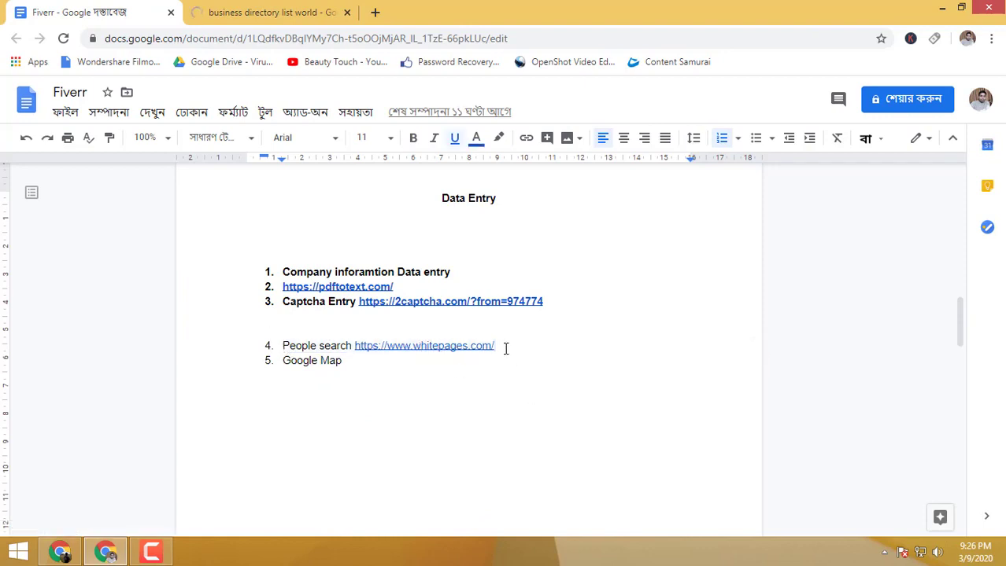
{"action": "left_click", "coordinate": [358, 346]}
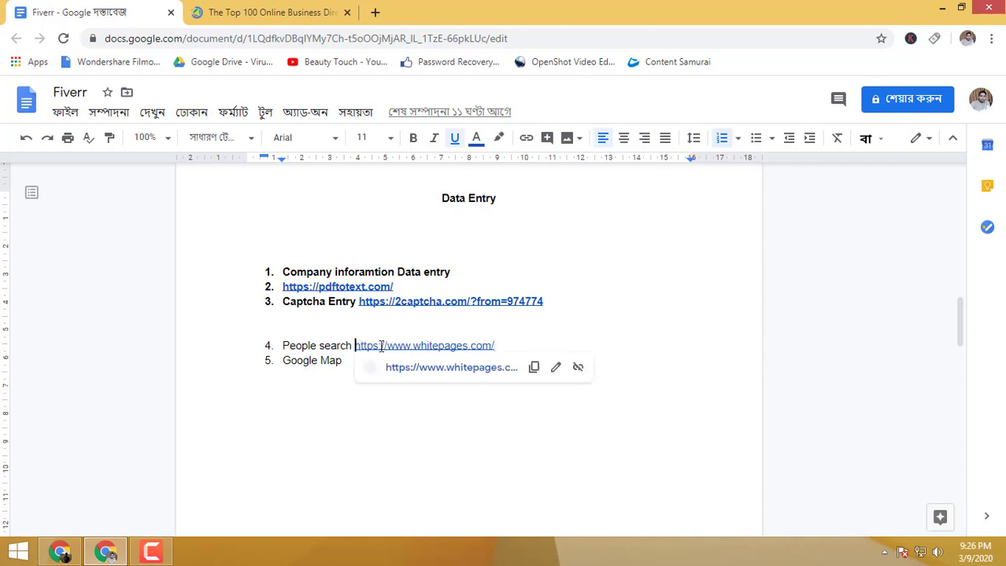
{"action": "left_click_drag", "start_coordinate": [358, 346], "coordinate": [535, 344]}
{"action": "right_click", "coordinate": [511, 366]}
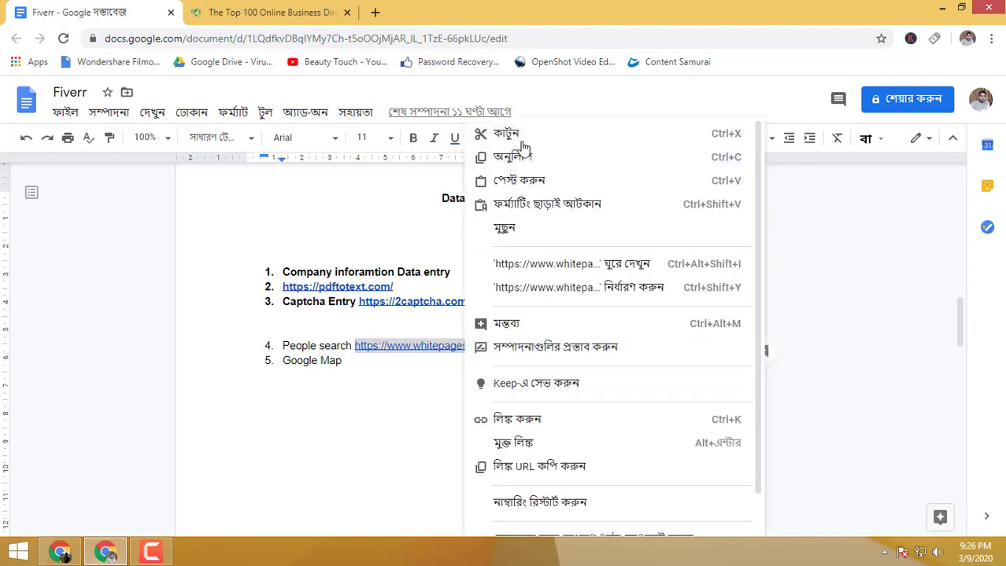
{"action": "left_click", "coordinate": [386, 356]}
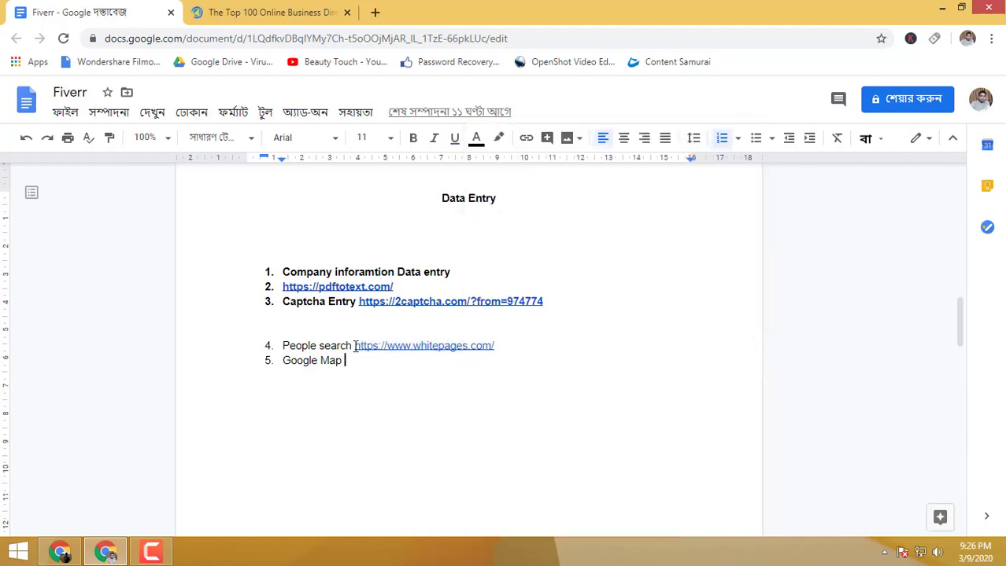
{"action": "left_click_drag", "start_coordinate": [355, 346], "coordinate": [561, 349]}
{"action": "key", "text": "ctrl+c"}
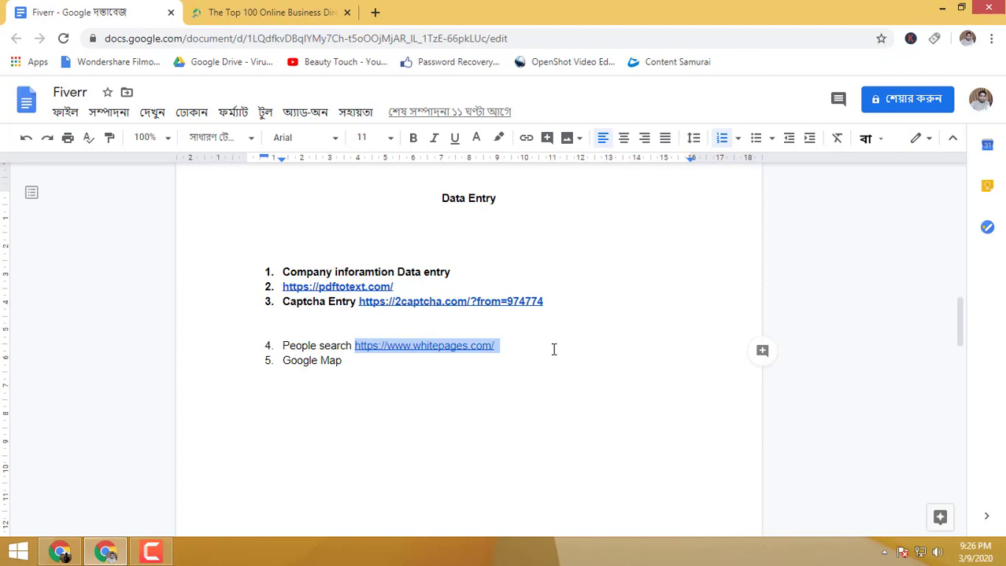
Step: Open the copied whitepages.com address in a new browser tab
{"action": "left_click", "coordinate": [326, 12]}
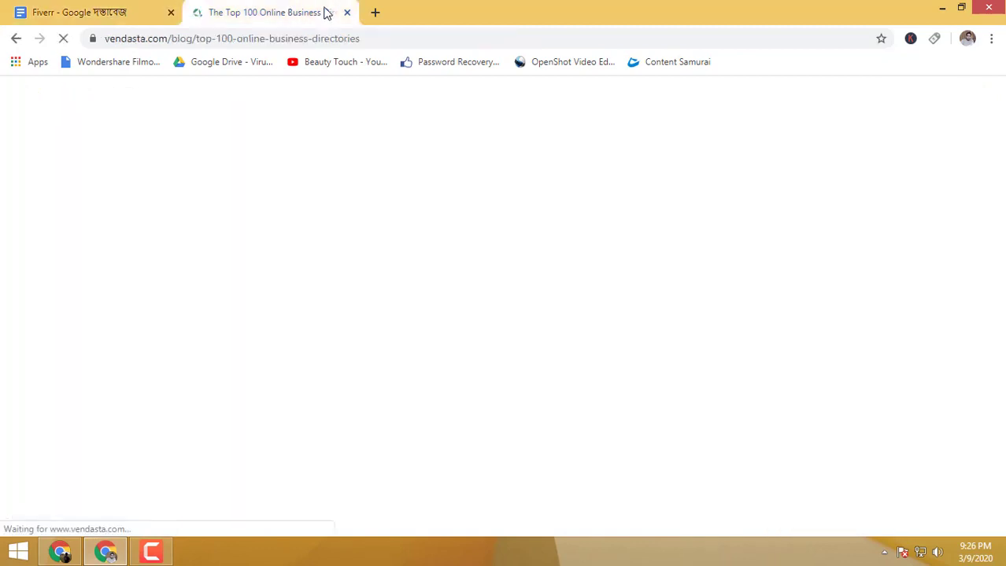
{"action": "left_click", "coordinate": [375, 12]}
{"action": "right_click", "coordinate": [399, 45]}
{"action": "left_click", "coordinate": [458, 138]}
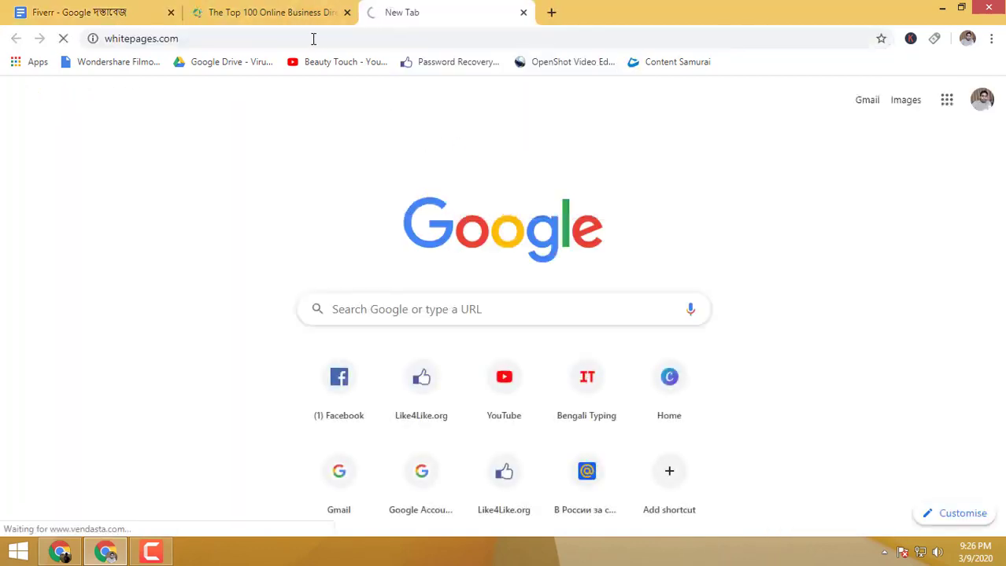
{"action": "left_click", "coordinate": [283, 12]}
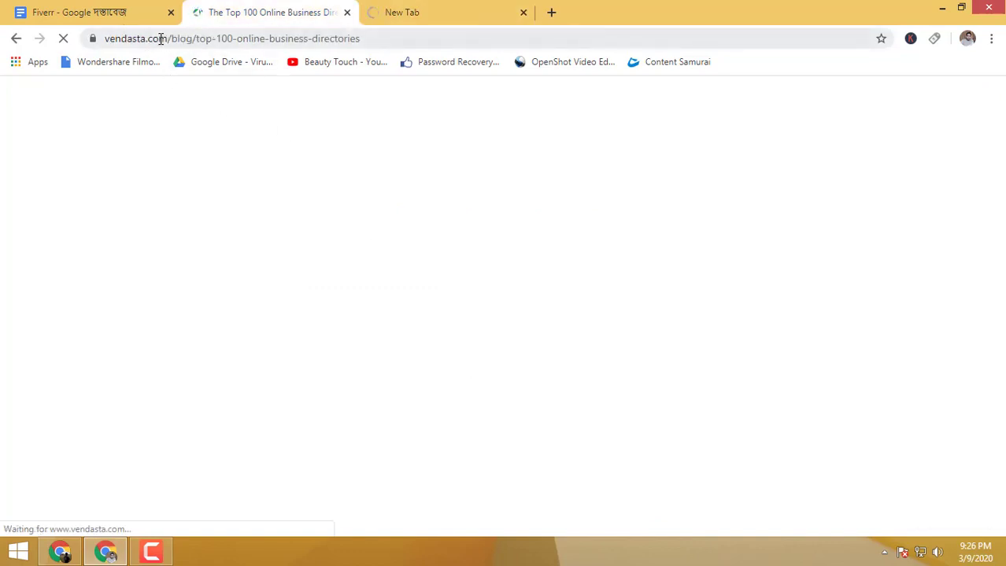
{"action": "left_click_drag", "start_coordinate": [301, 38], "coordinate": [431, 48]}
{"action": "key", "text": "ctrl+a"}
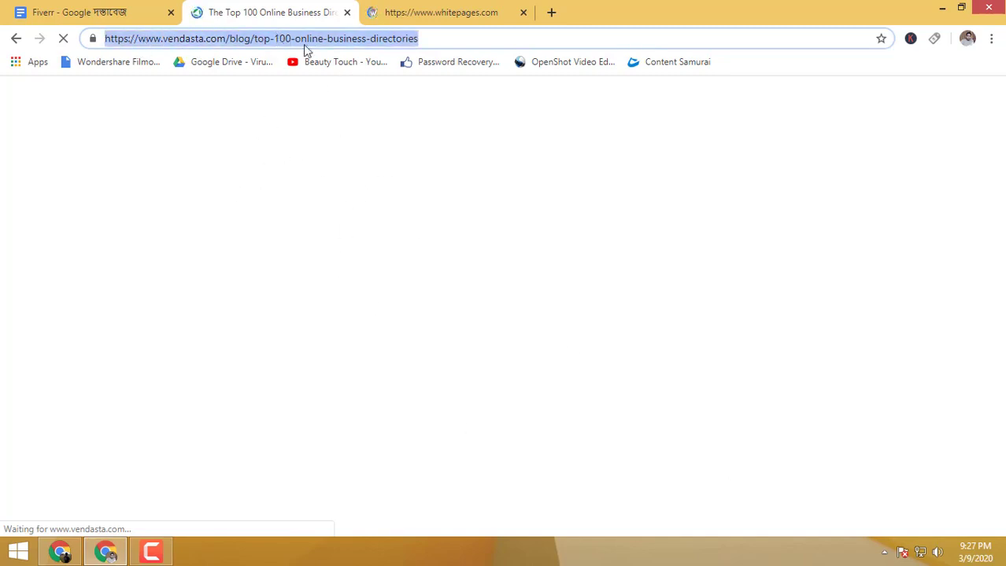
{"action": "left_click", "coordinate": [441, 12]}
{"action": "left_click", "coordinate": [259, 11]}
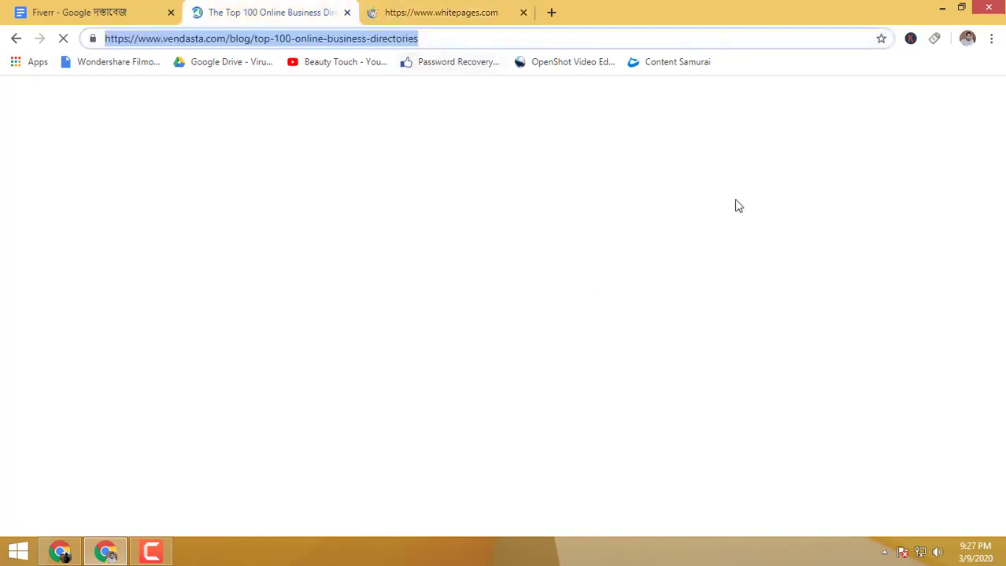
{"action": "left_click", "coordinate": [409, 8]}
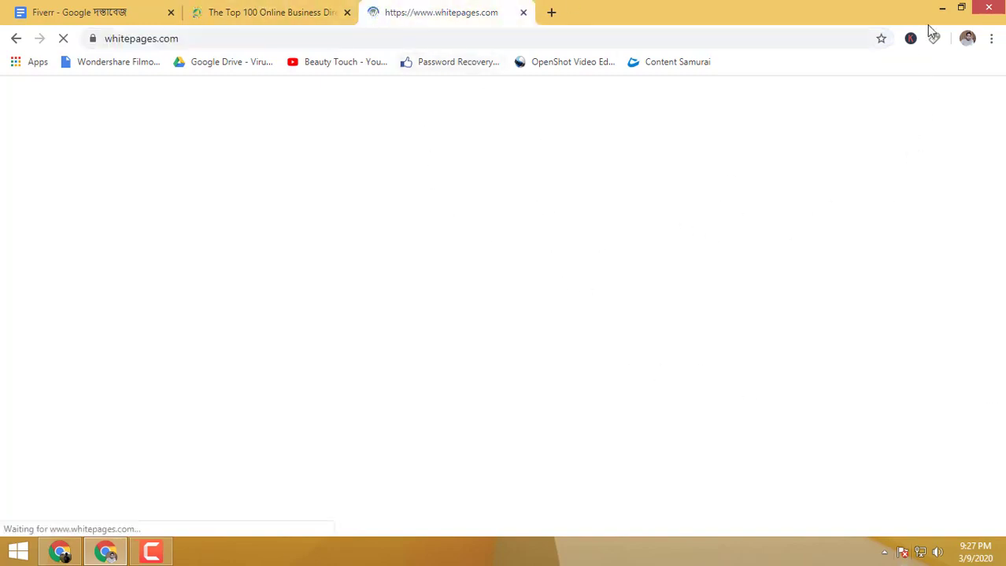
{"action": "left_click", "coordinate": [942, 8]}
{"action": "right_click", "coordinate": [401, 158]}
{"action": "left_click", "coordinate": [429, 199]}
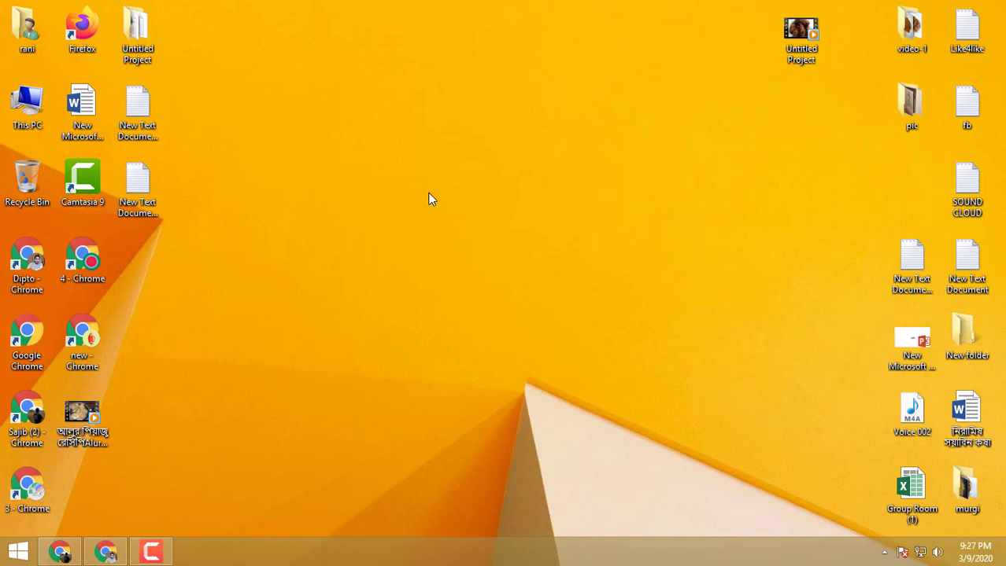
{"action": "right_click", "coordinate": [543, 228]}
{"action": "left_click", "coordinate": [462, 360]}
{"action": "right_click", "coordinate": [387, 221]}
{"action": "left_click", "coordinate": [461, 263]}
{"action": "left_click", "coordinate": [105, 553]}
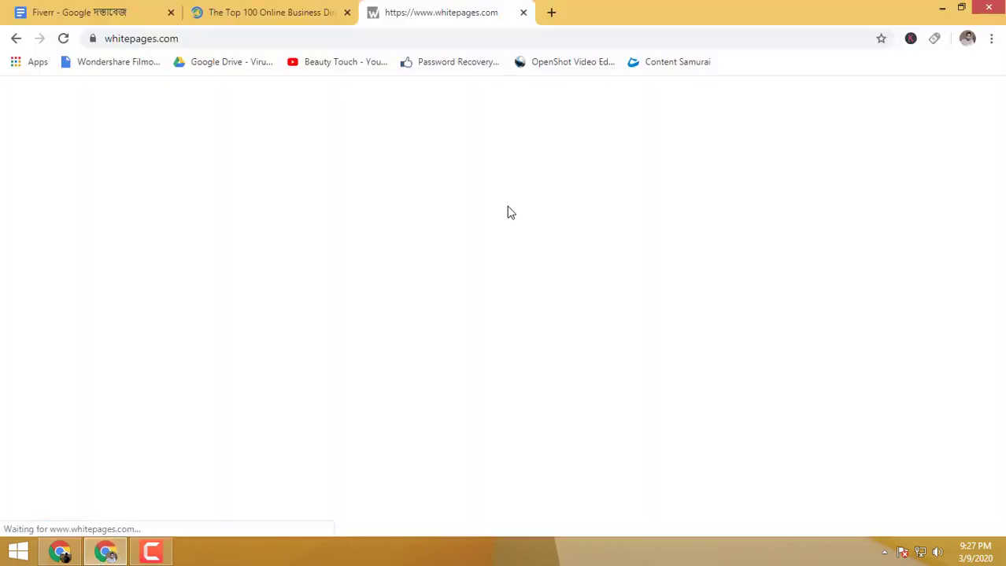
Step: Examine the Top 100 Online Business Directories table on the Vendasta page, including the directory names and industry niches
{"action": "left_click", "coordinate": [221, 9]}
{"action": "scroll", "coordinate": [424, 110], "scroll_direction": "down", "scroll_amount": 8}
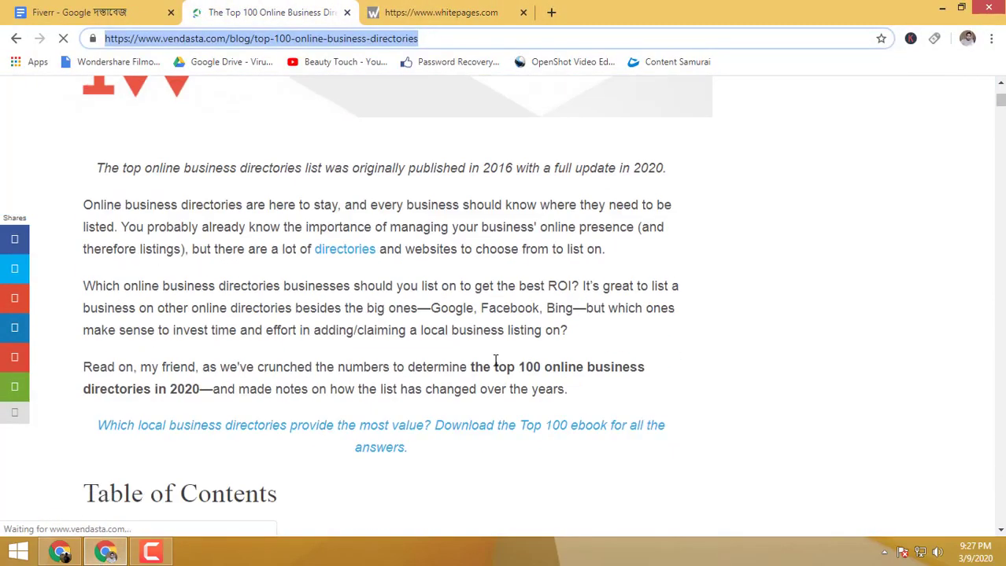
{"action": "scroll", "coordinate": [495, 360], "scroll_direction": "up", "scroll_amount": 8}
{"action": "left_click_drag", "start_coordinate": [88, 300], "coordinate": [501, 331]}
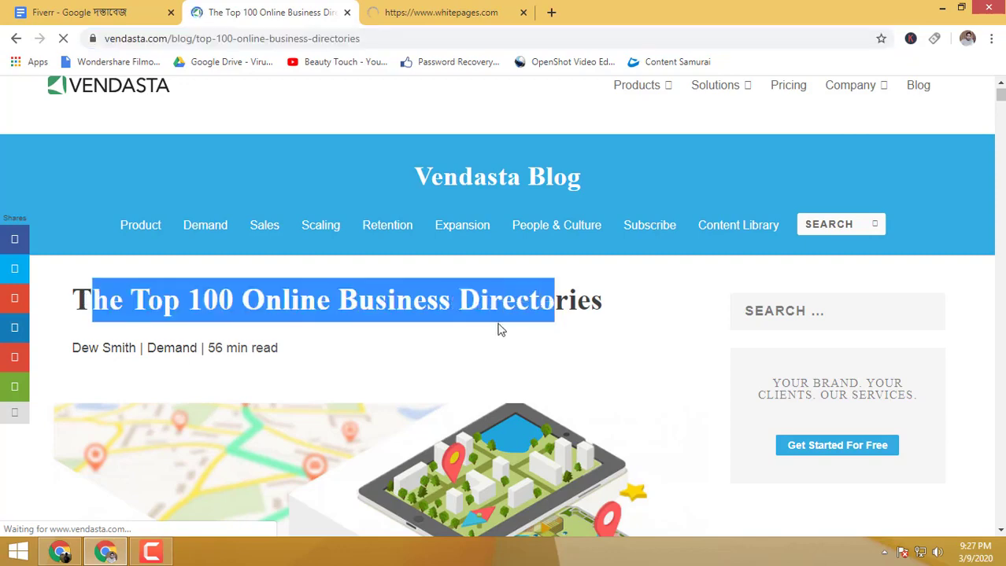
{"action": "triple_click", "coordinate": [497, 329]}
{"action": "scroll", "coordinate": [362, 305], "scroll_direction": "down", "scroll_amount": 10}
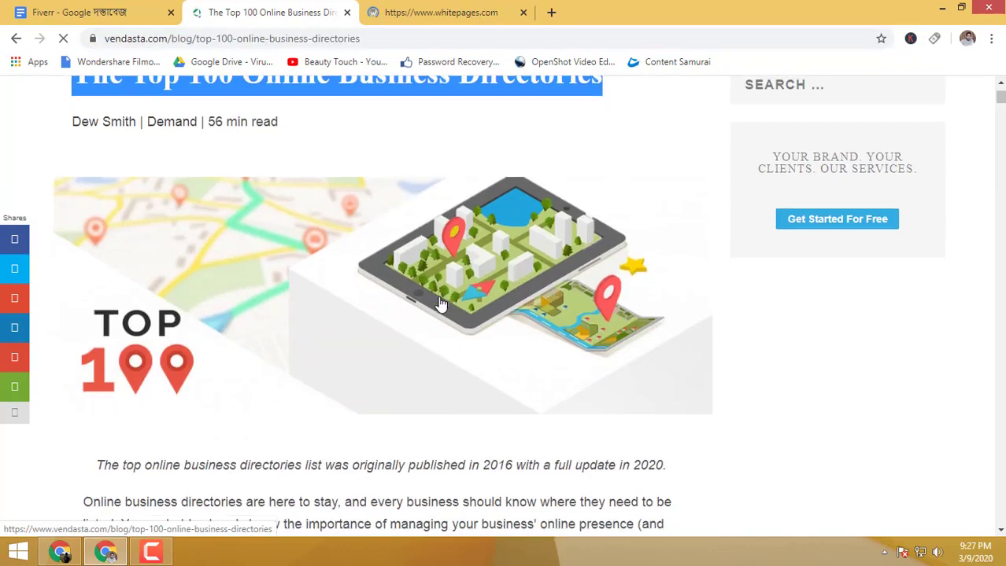
{"action": "scroll", "coordinate": [221, 424], "scroll_direction": "down", "scroll_amount": 11}
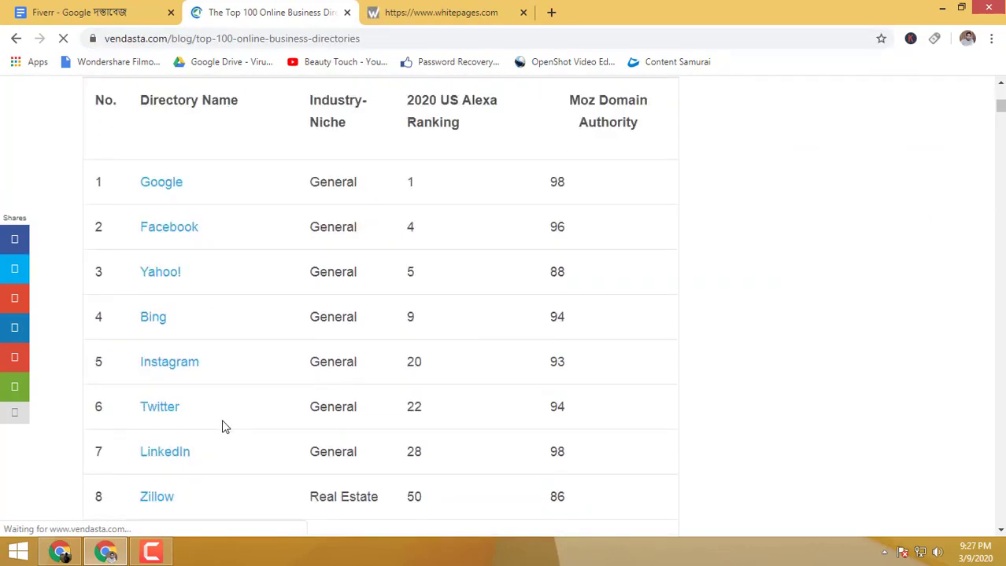
{"action": "scroll", "coordinate": [226, 425], "scroll_direction": "down", "scroll_amount": 5}
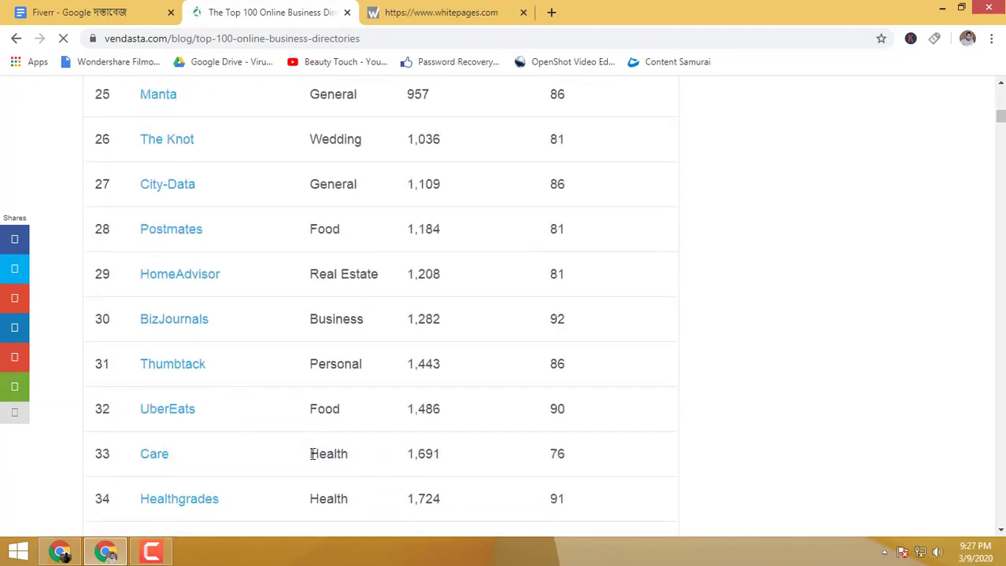
{"action": "left_click_drag", "start_coordinate": [312, 453], "coordinate": [586, 458]}
{"action": "scroll", "coordinate": [516, 447], "scroll_direction": "up", "scroll_amount": 4}
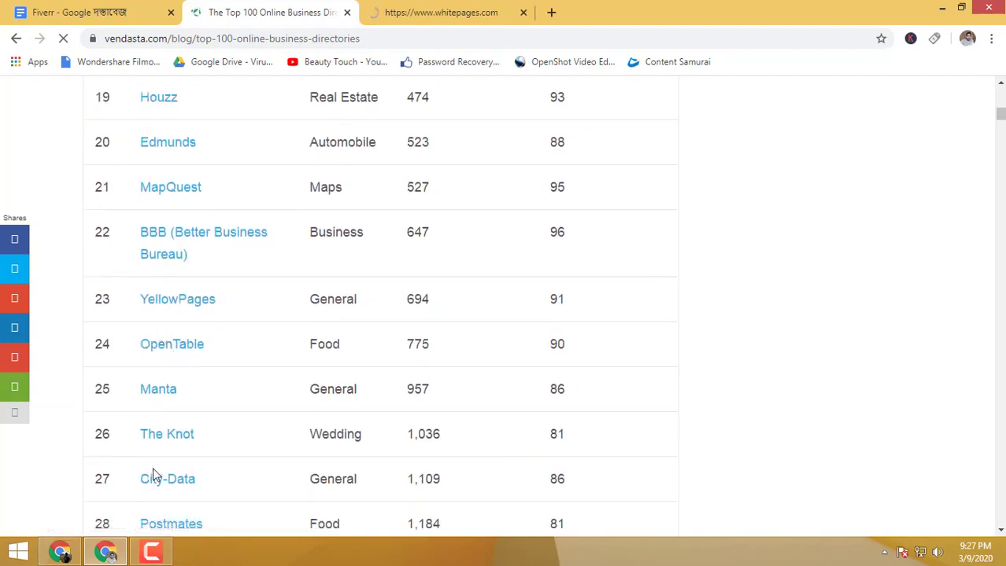
{"action": "scroll", "coordinate": [276, 278], "scroll_direction": "up", "scroll_amount": 3}
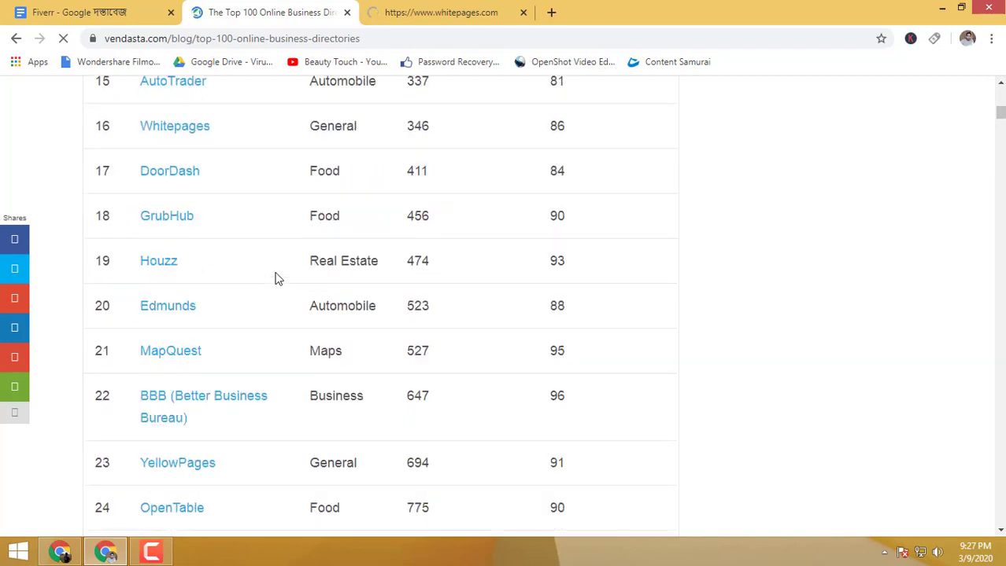
{"action": "scroll", "coordinate": [236, 260], "scroll_direction": "up", "scroll_amount": 1}
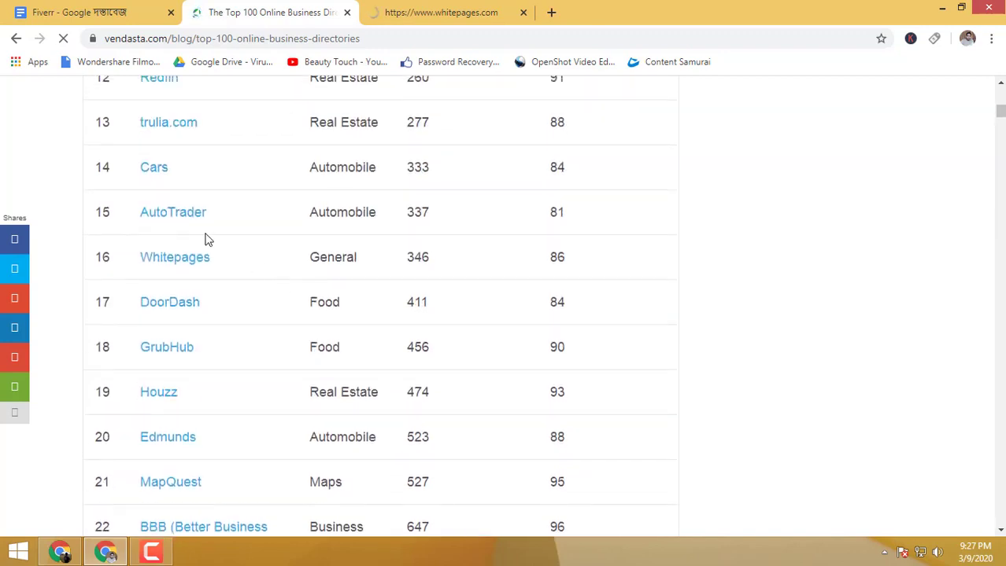
{"action": "scroll", "coordinate": [254, 181], "scroll_direction": "up", "scroll_amount": 1}
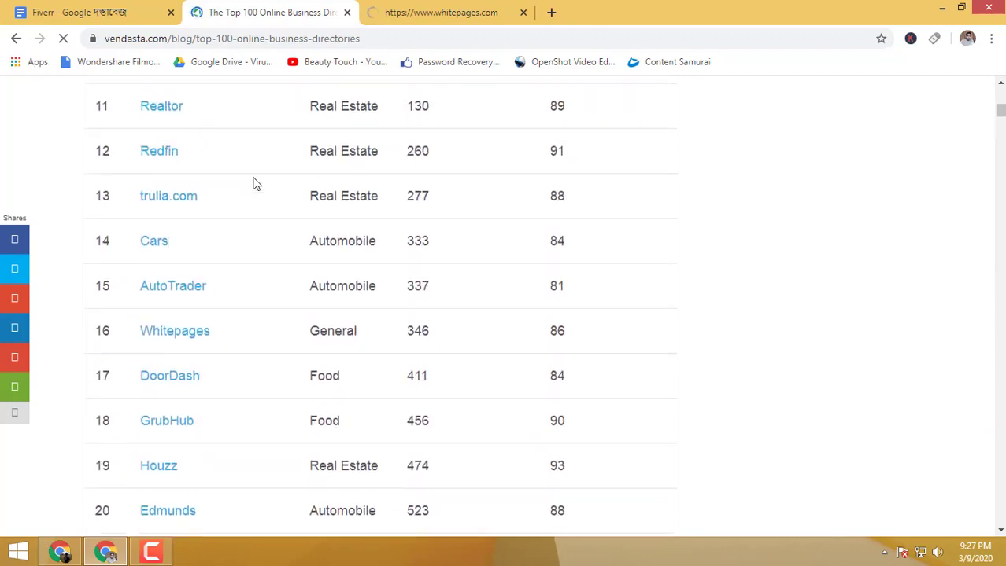
{"action": "scroll", "coordinate": [254, 183], "scroll_direction": "up", "scroll_amount": 2}
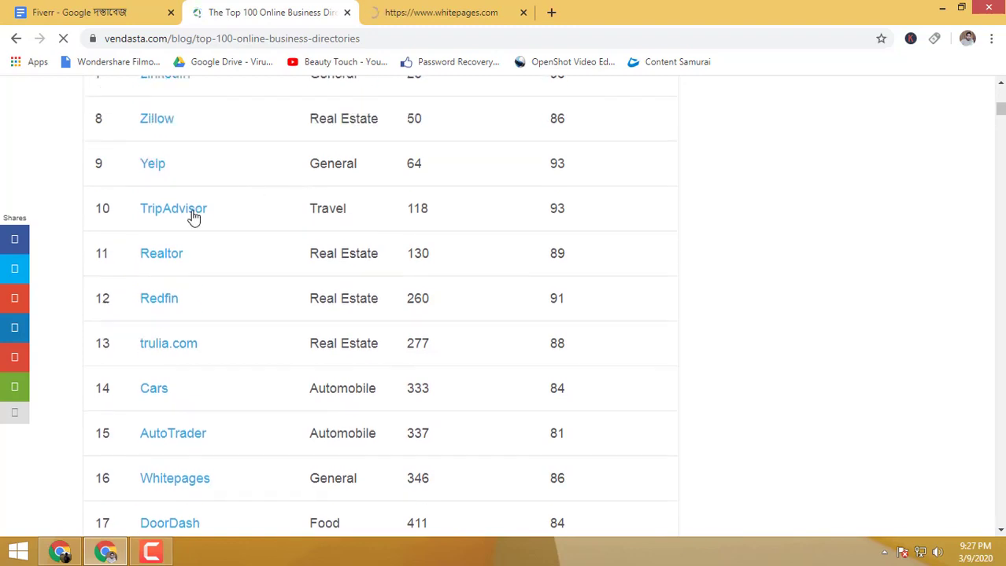
{"action": "left_click_drag", "start_coordinate": [139, 119], "coordinate": [189, 123]}
{"action": "right_click", "coordinate": [147, 120]}
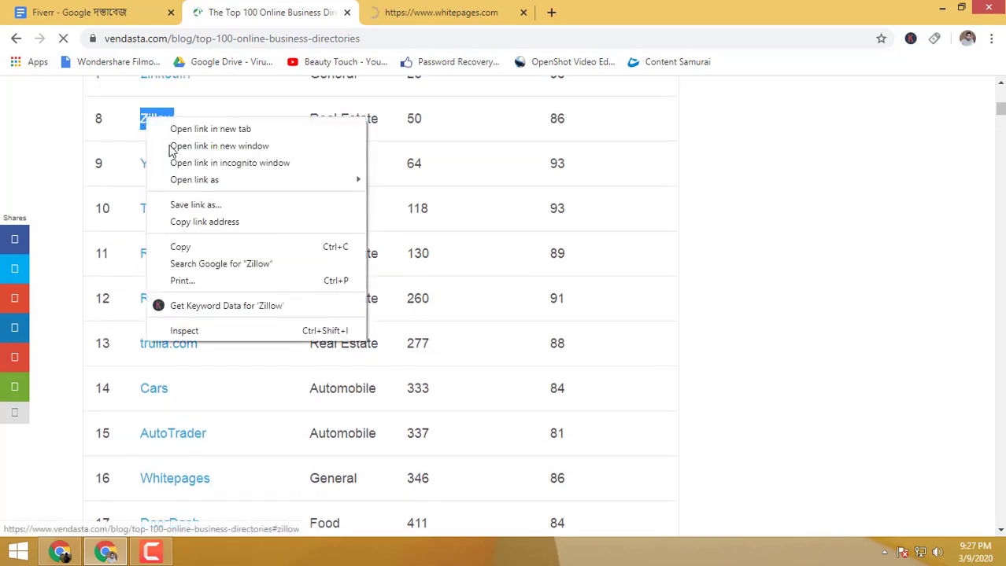
{"action": "left_click", "coordinate": [210, 129]}
{"action": "key", "text": "ctrl+Tab"}
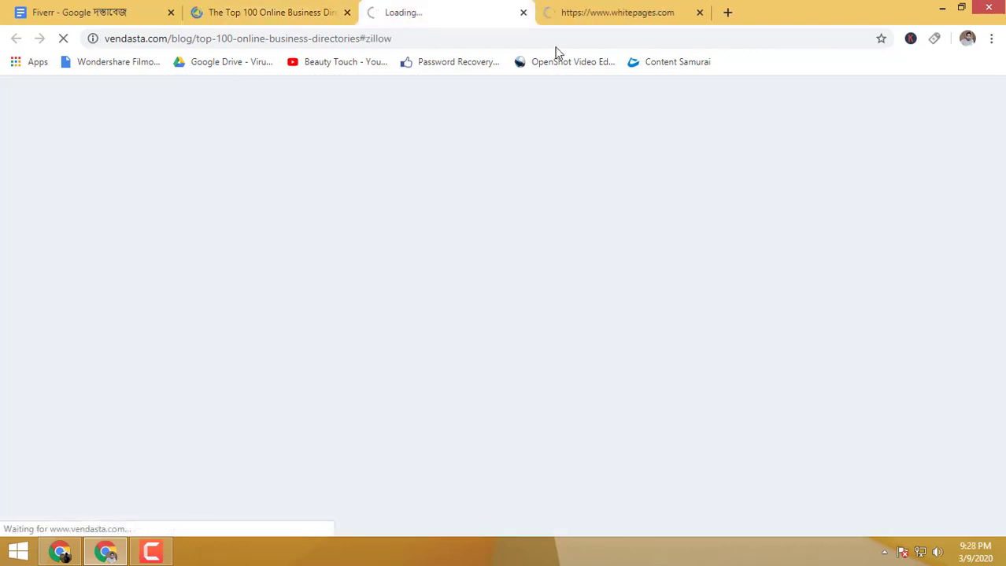
{"action": "left_click", "coordinate": [522, 13]}
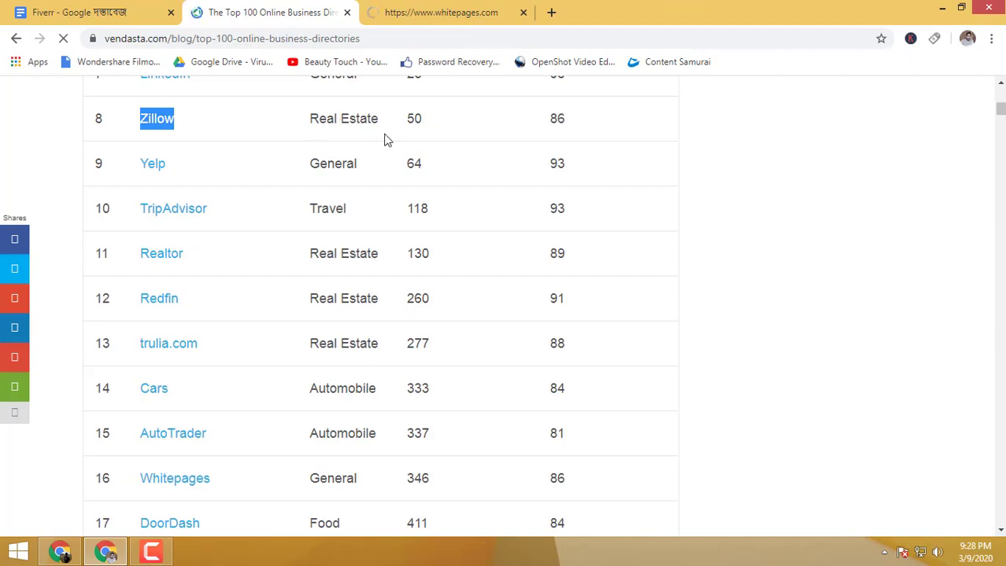
Step: Search Google for "Zillow" from the directory name in row 8 of the Vendasta table
{"action": "right_click", "coordinate": [165, 122]}
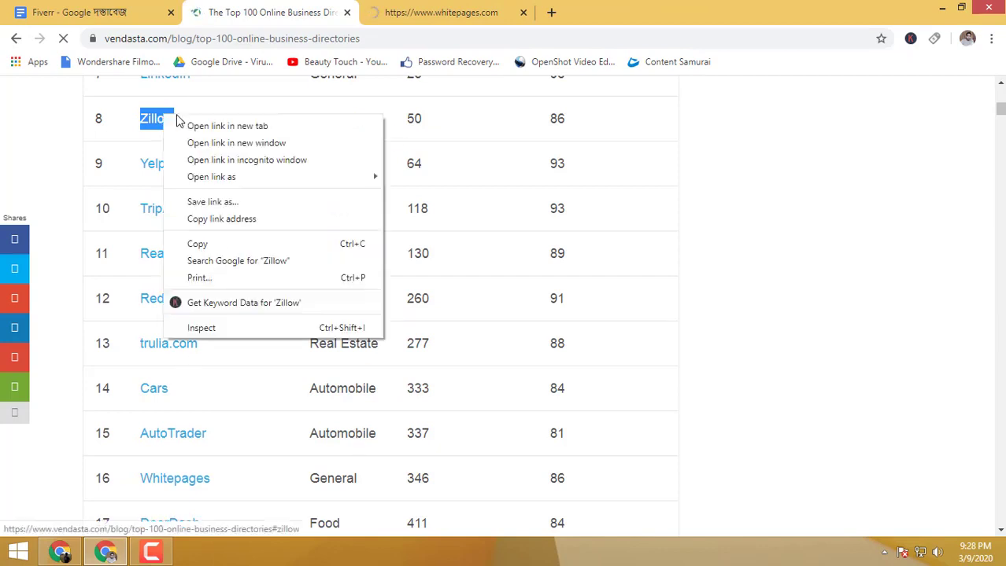
{"action": "left_click", "coordinate": [221, 249]}
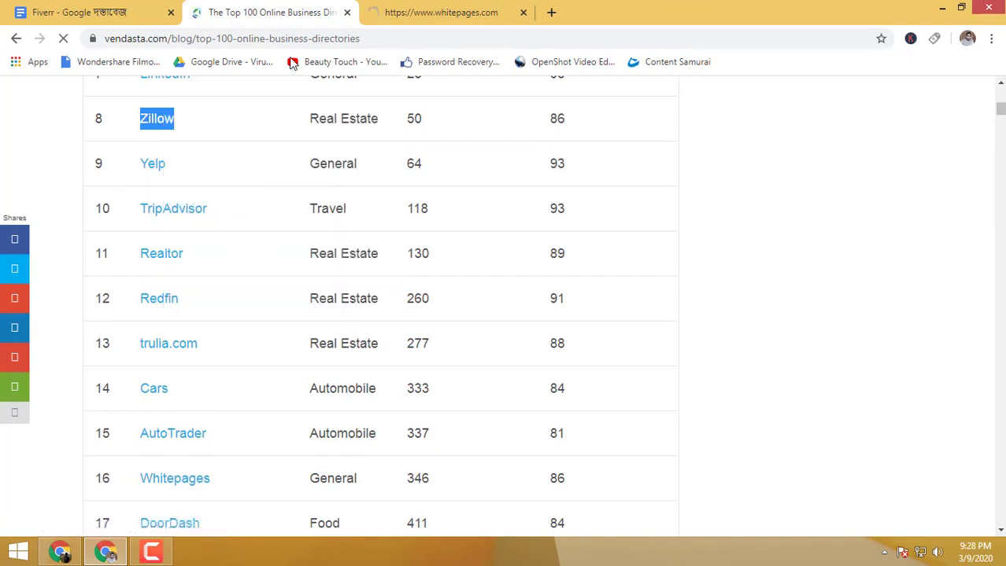
{"action": "right_click", "coordinate": [140, 123]}
{"action": "left_click", "coordinate": [184, 157]}
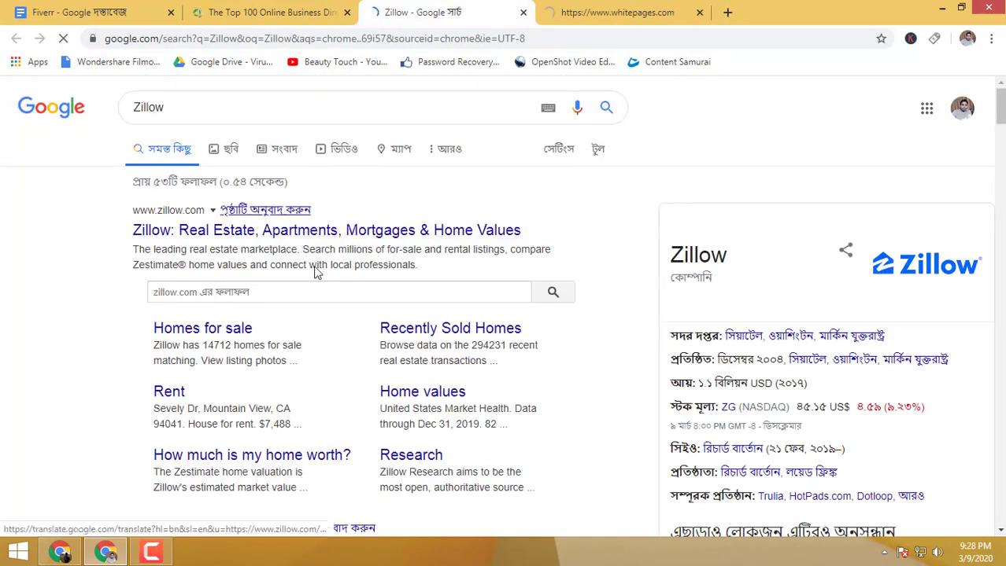
Step: Read the description of the zillow.com search result, and open "Zillow: Real Estate, Apartments, Mortgages & Home Values"
{"action": "left_click_drag", "start_coordinate": [417, 266], "coordinate": [160, 230]}
{"action": "left_click", "coordinate": [617, 244]}
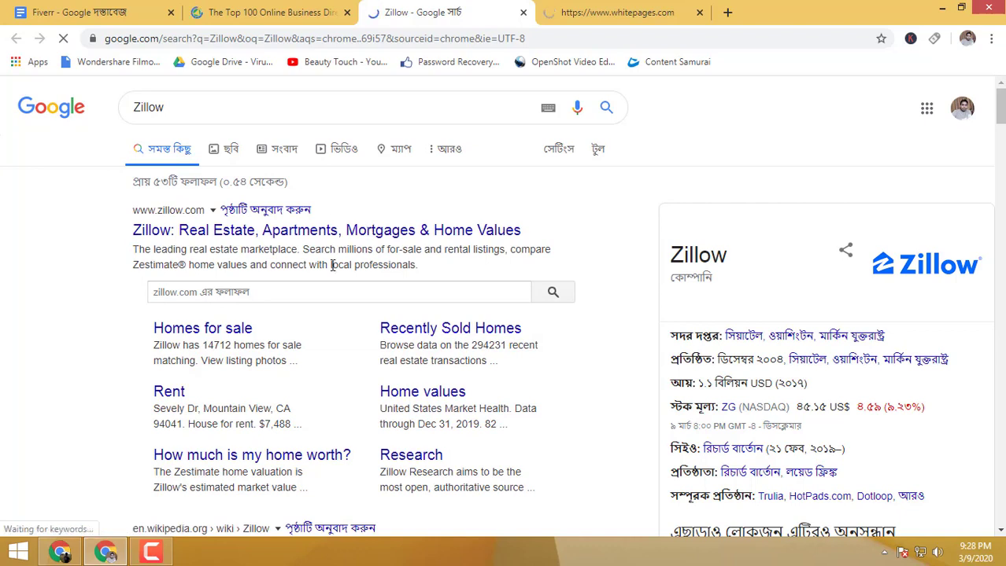
{"action": "triple_click", "coordinate": [355, 250]}
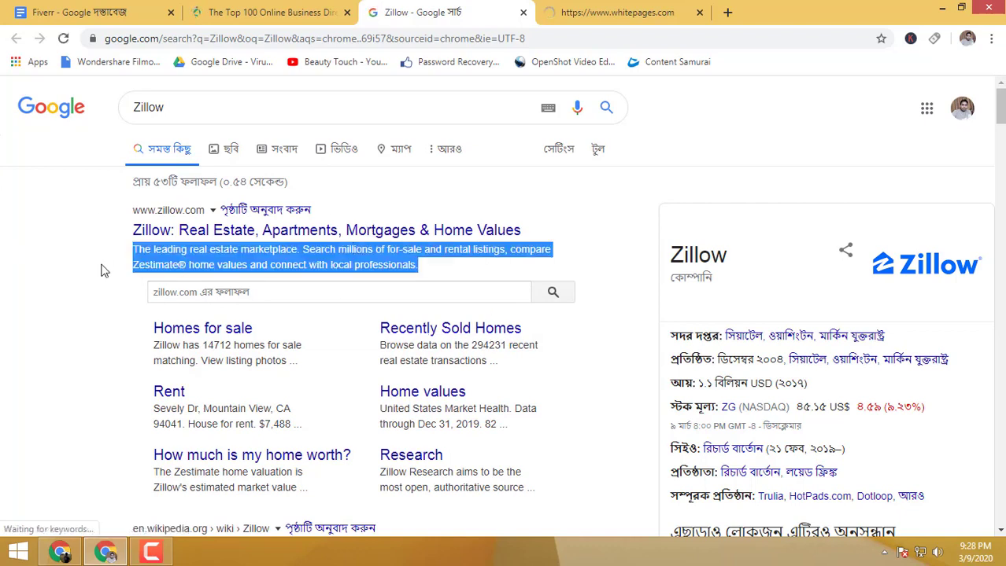
{"action": "left_click", "coordinate": [107, 235]}
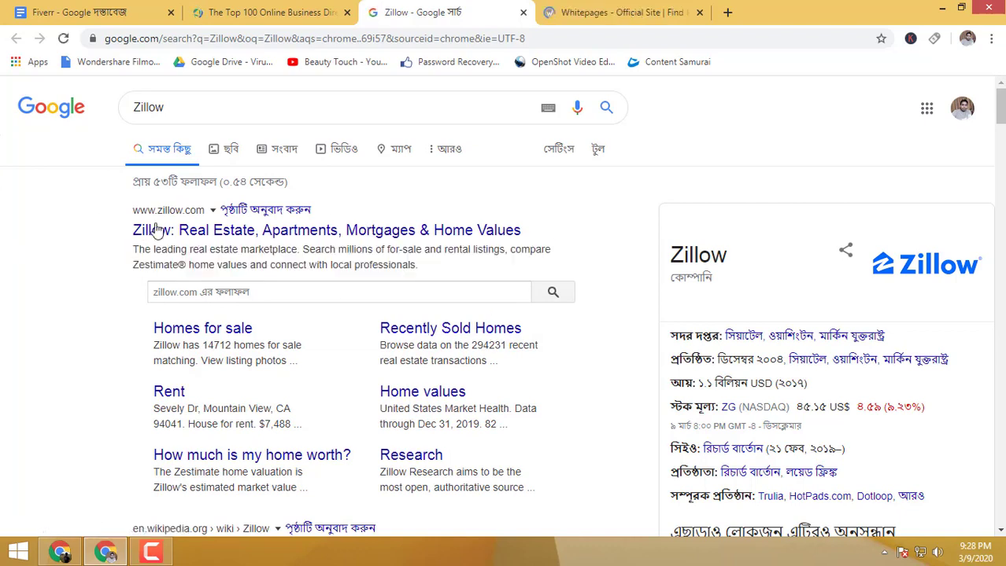
{"action": "left_click", "coordinate": [494, 230]}
Step: Close the Whitepages tab, check Zillow's industry niche in the Vendasta table, and return to the Zillow page
{"action": "left_click", "coordinate": [598, 13]}
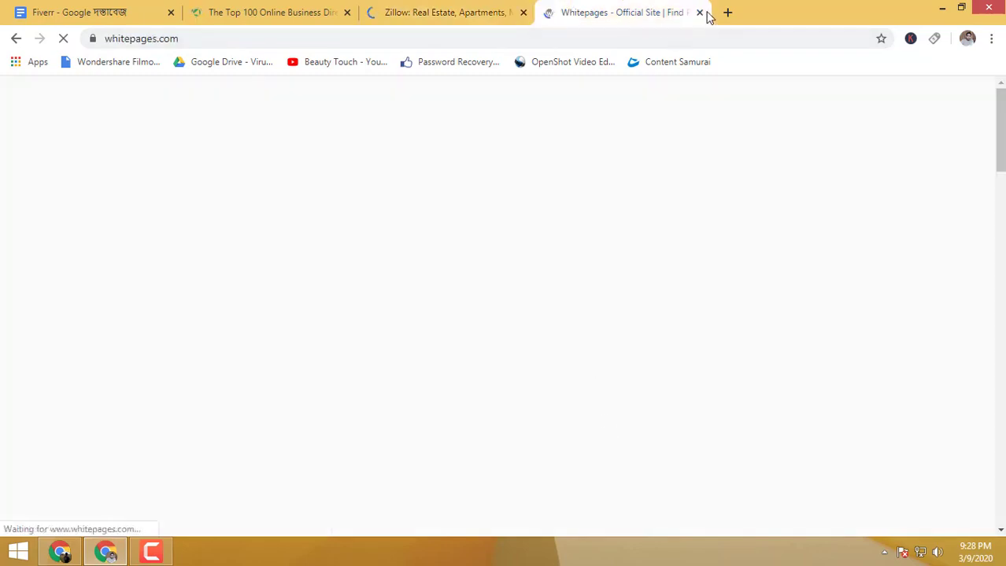
{"action": "left_click", "coordinate": [699, 12]}
{"action": "left_click", "coordinate": [265, 9]}
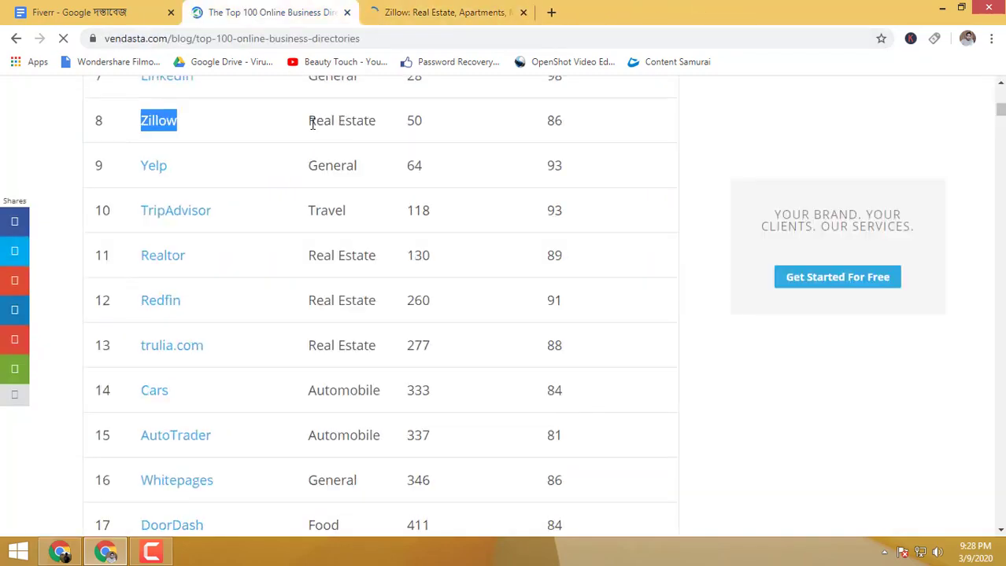
{"action": "left_click", "coordinate": [384, 8]}
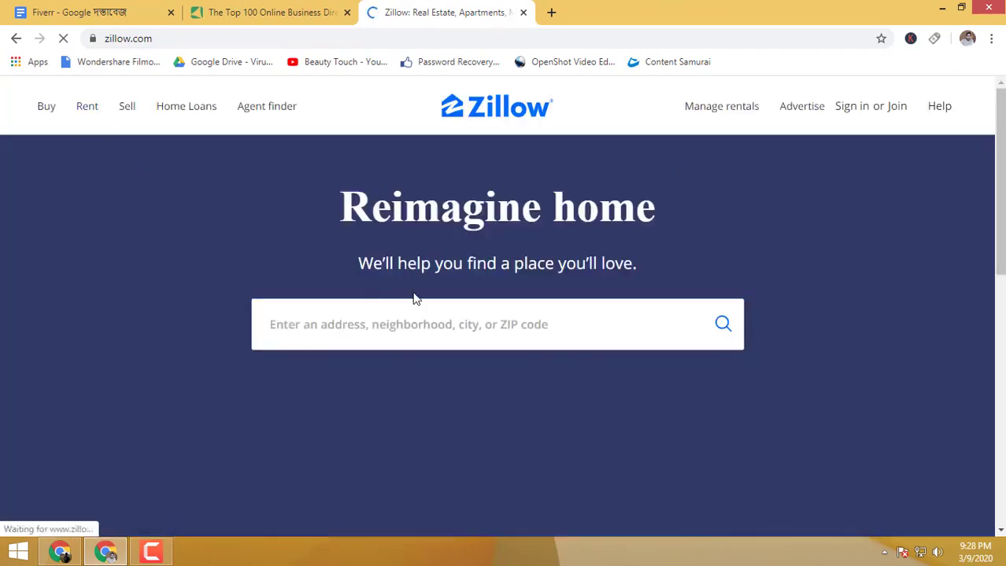
Step: Search Zillow for "new york" and look through the home listings for sale
{"action": "left_click", "coordinate": [441, 333]}
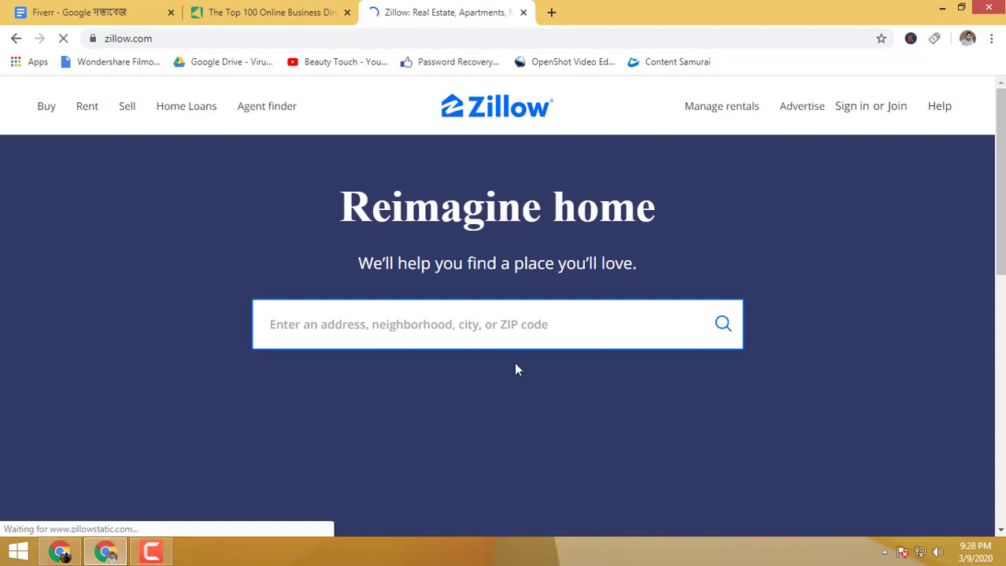
{"action": "type", "text": "new"}
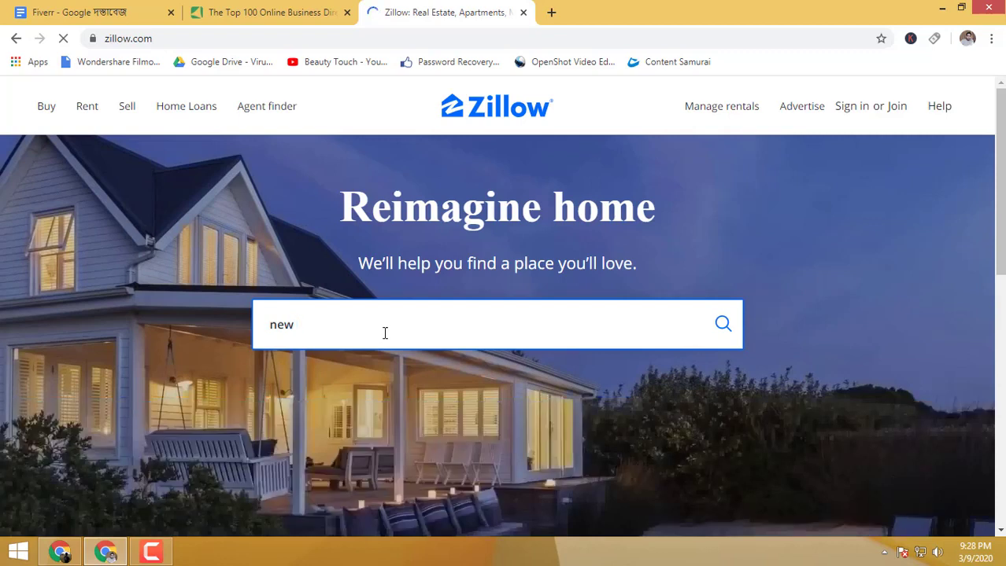
{"action": "type", "text": " york"}
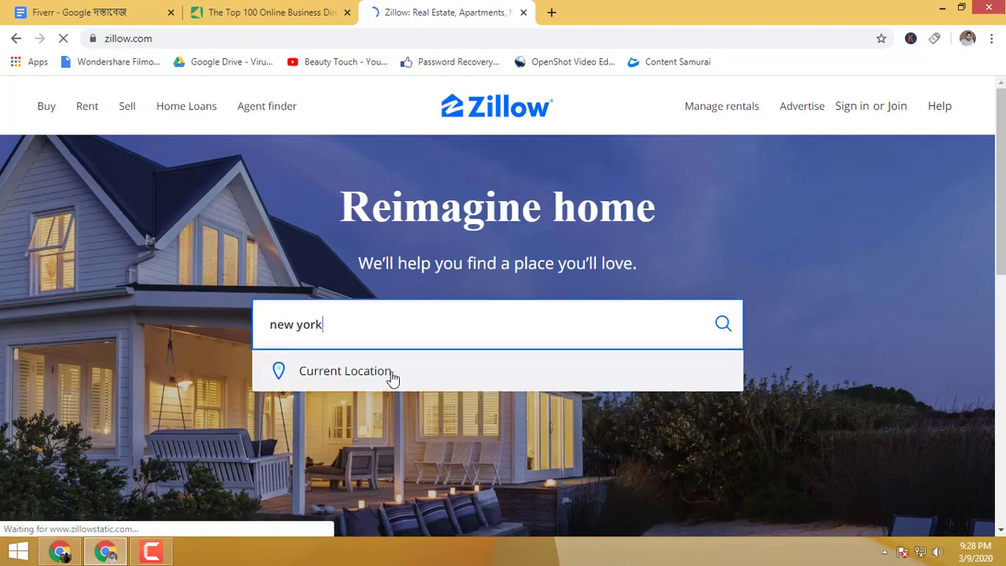
{"action": "left_click", "coordinate": [724, 326]}
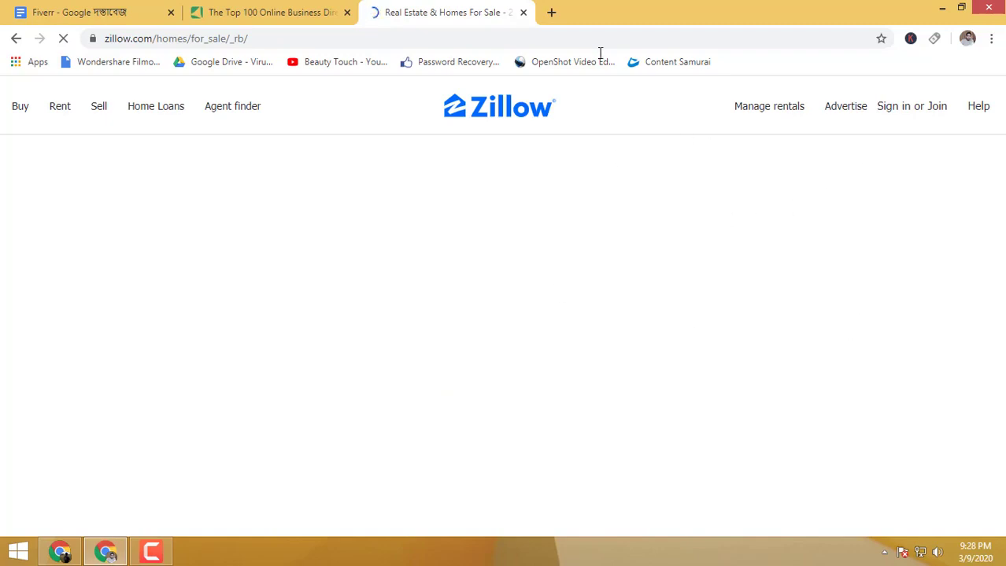
{"action": "scroll", "coordinate": [635, 279], "scroll_direction": "down", "scroll_amount": 2}
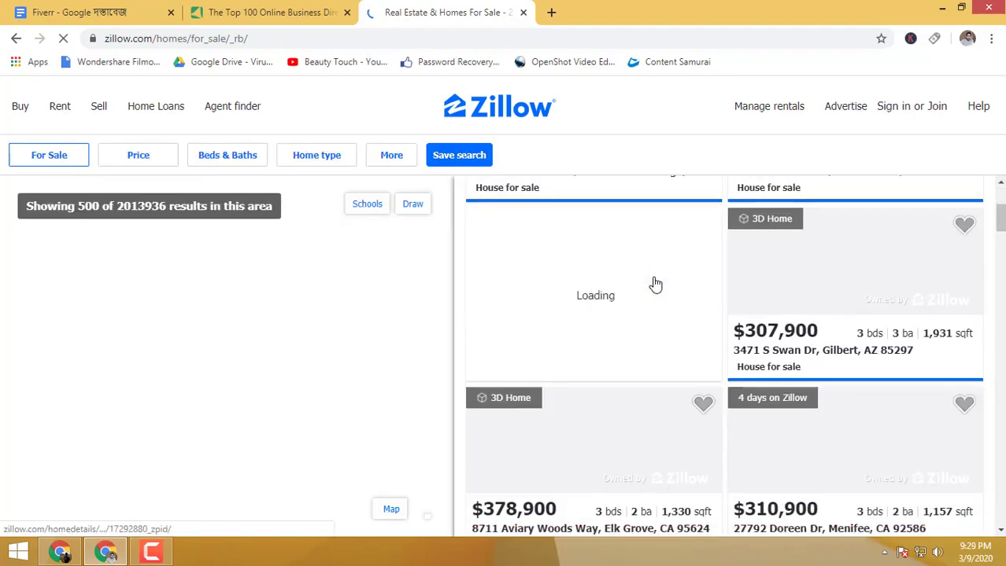
{"action": "scroll", "coordinate": [655, 284], "scroll_direction": "down", "scroll_amount": 8}
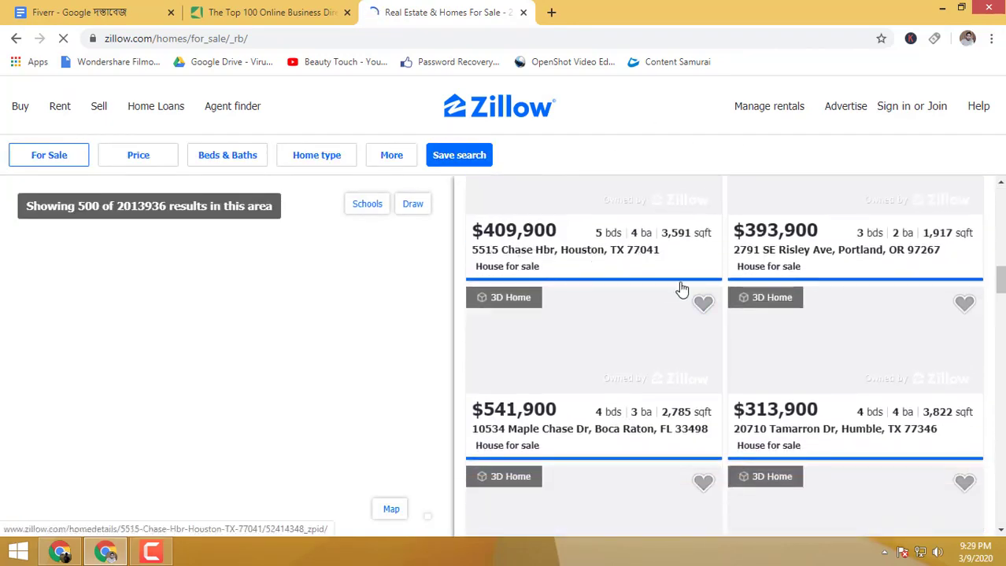
{"action": "scroll", "coordinate": [882, 441], "scroll_direction": "down", "scroll_amount": 5}
{"action": "scroll", "coordinate": [790, 397], "scroll_direction": "up", "scroll_amount": 3}
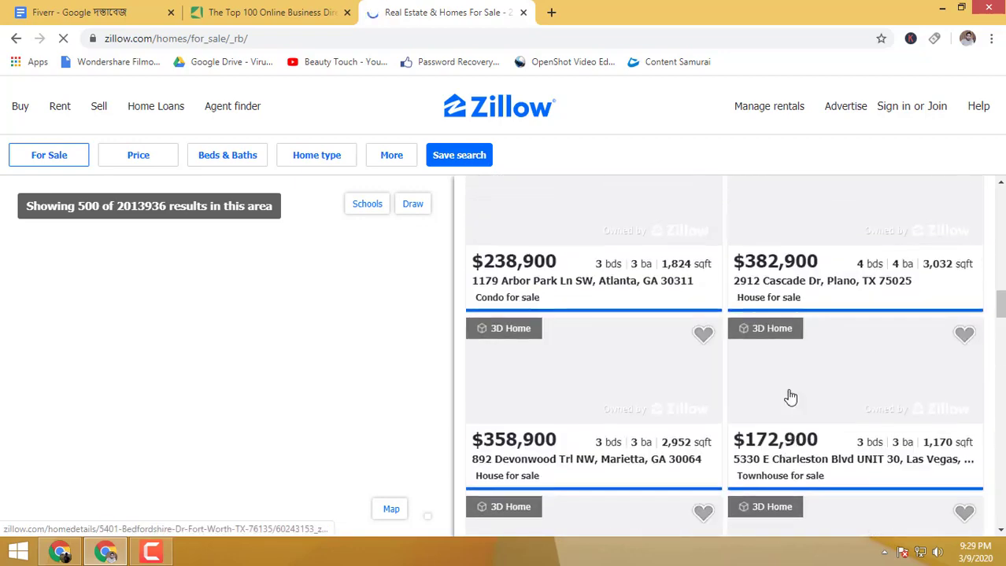
{"action": "scroll", "coordinate": [789, 397], "scroll_direction": "up", "scroll_amount": 5}
Step: Search Google for "YellowPages" from the directory name in row 23 of the Vendasta table
{"action": "left_click", "coordinate": [267, 11]}
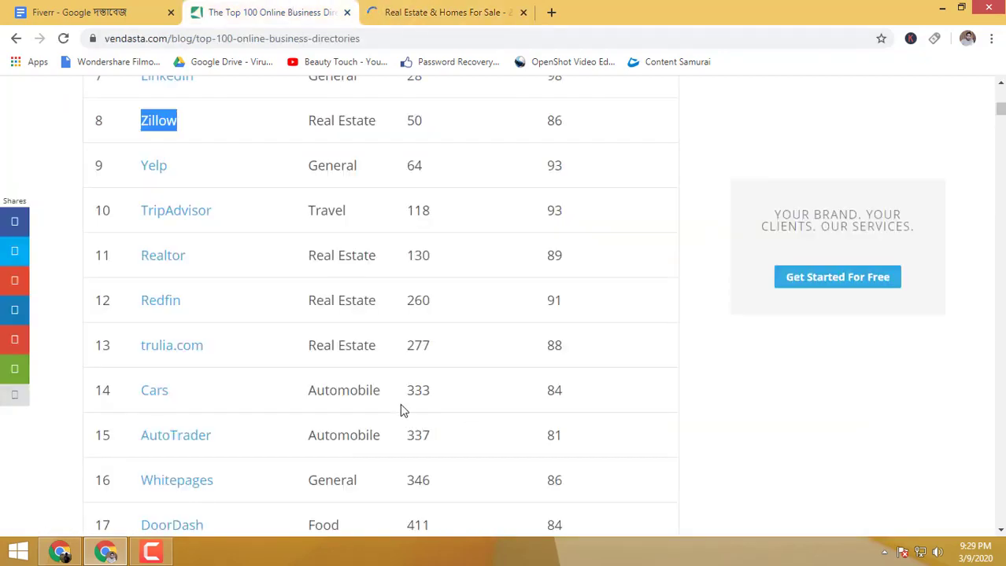
{"action": "scroll", "coordinate": [397, 400], "scroll_direction": "down", "scroll_amount": 5}
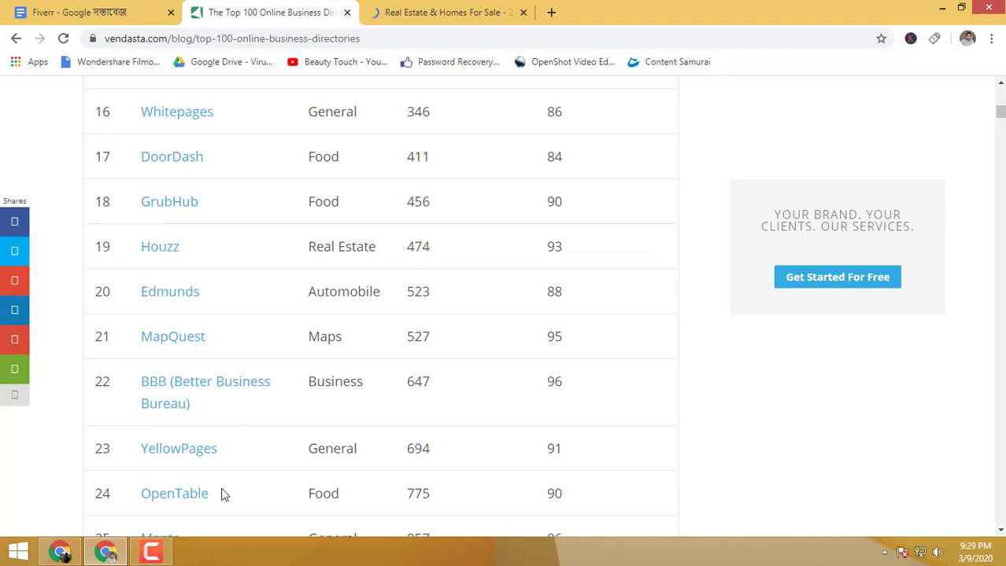
{"action": "left_click_drag", "start_coordinate": [226, 449], "coordinate": [141, 450]}
{"action": "right_click", "coordinate": [180, 450]}
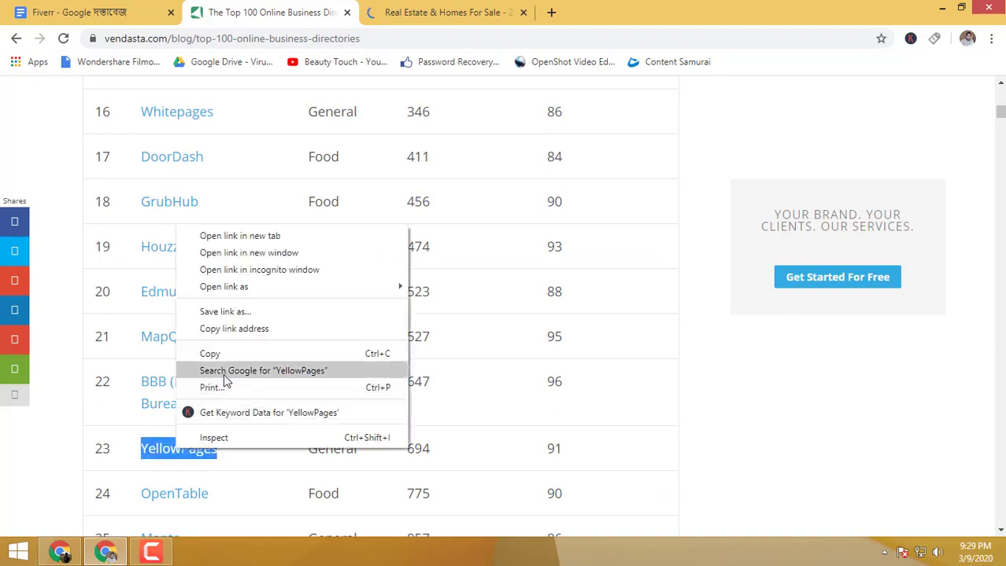
{"action": "left_click", "coordinate": [208, 353]}
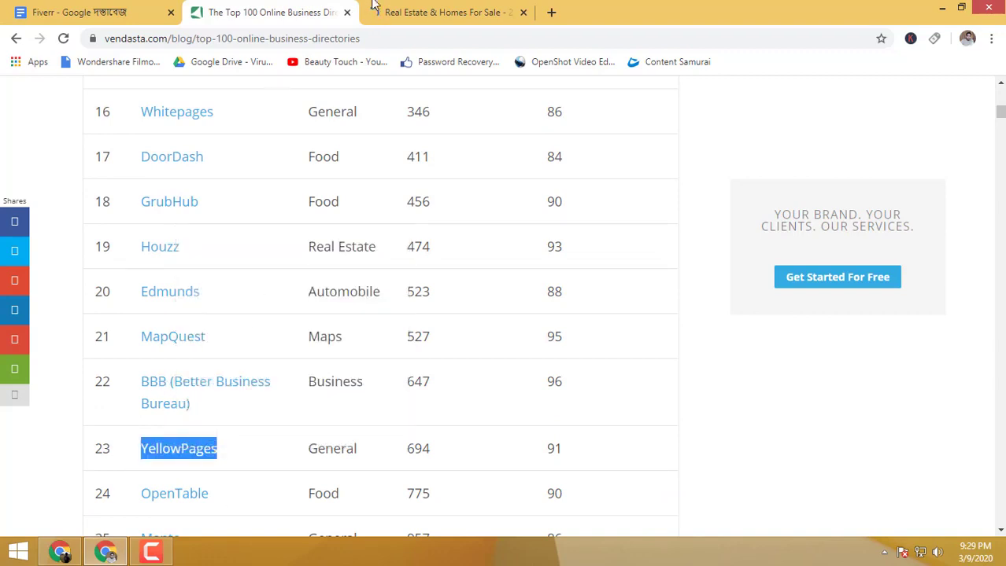
{"action": "left_click", "coordinate": [429, 12]}
{"action": "left_click", "coordinate": [272, 9]}
{"action": "right_click", "coordinate": [179, 449]}
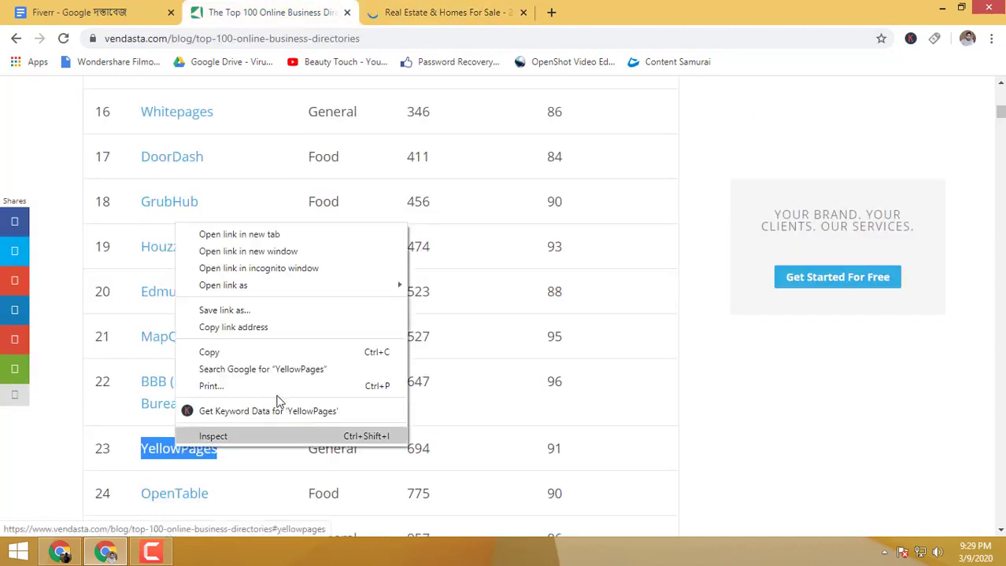
{"action": "left_click", "coordinate": [272, 368]}
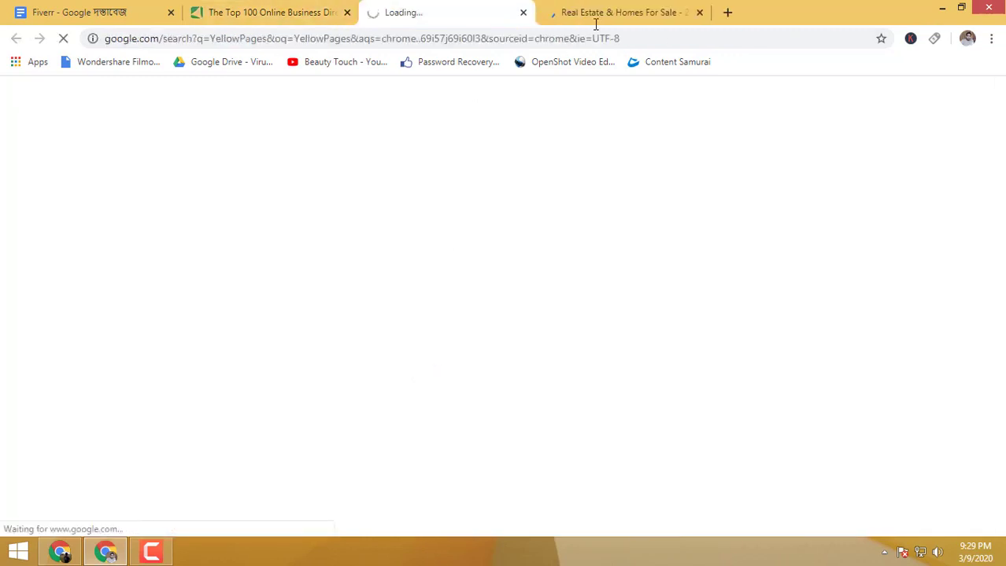
Step: Close the Zillow listings tab, and open The Real Yellow Pages website from the Google results
{"action": "left_click", "coordinate": [699, 13]}
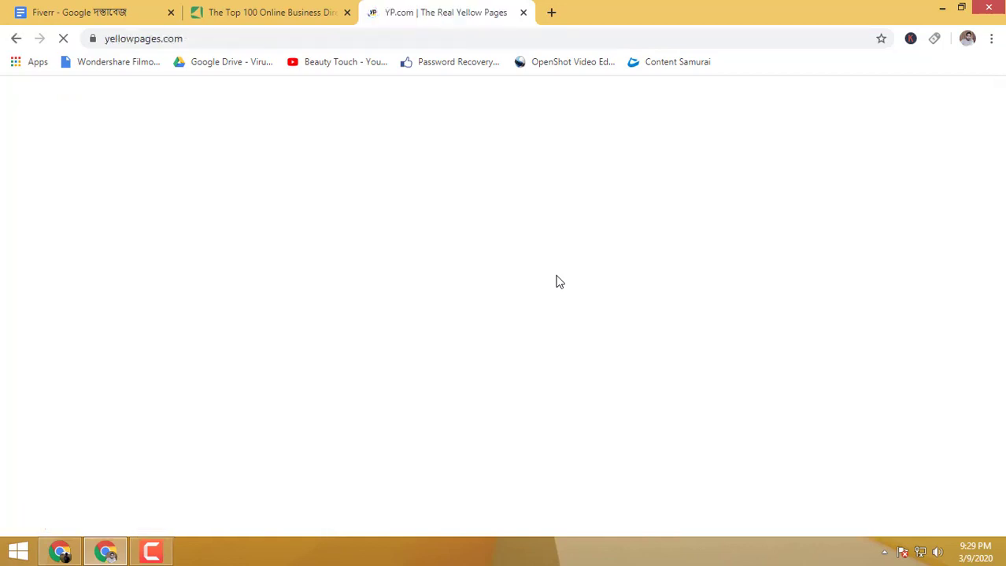
{"action": "left_click", "coordinate": [272, 12]}
{"action": "left_click", "coordinate": [445, 13]}
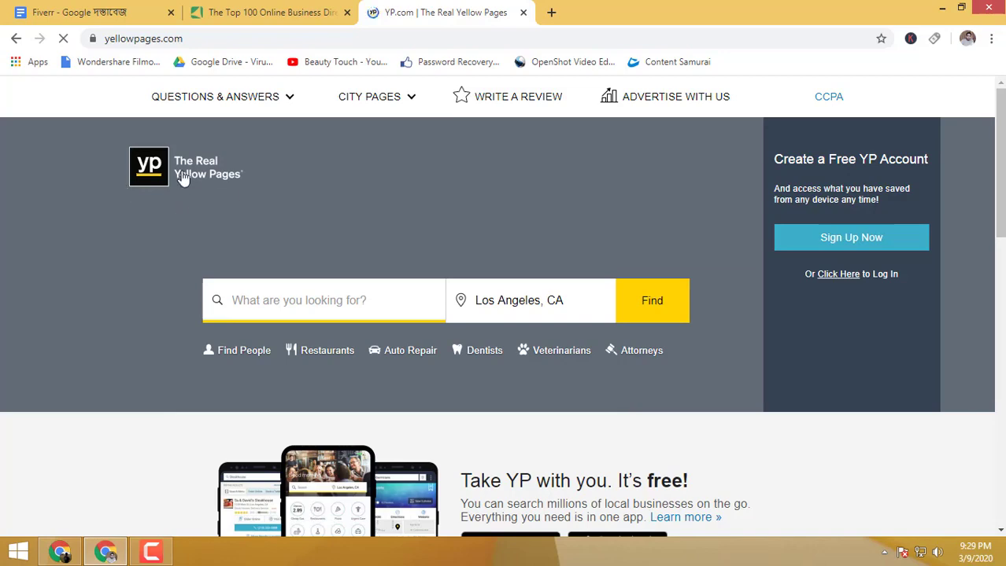
Step: Look over the Yellow Pages home page and its Questions & Answers categories
{"action": "scroll", "coordinate": [535, 315], "scroll_direction": "down", "scroll_amount": 6}
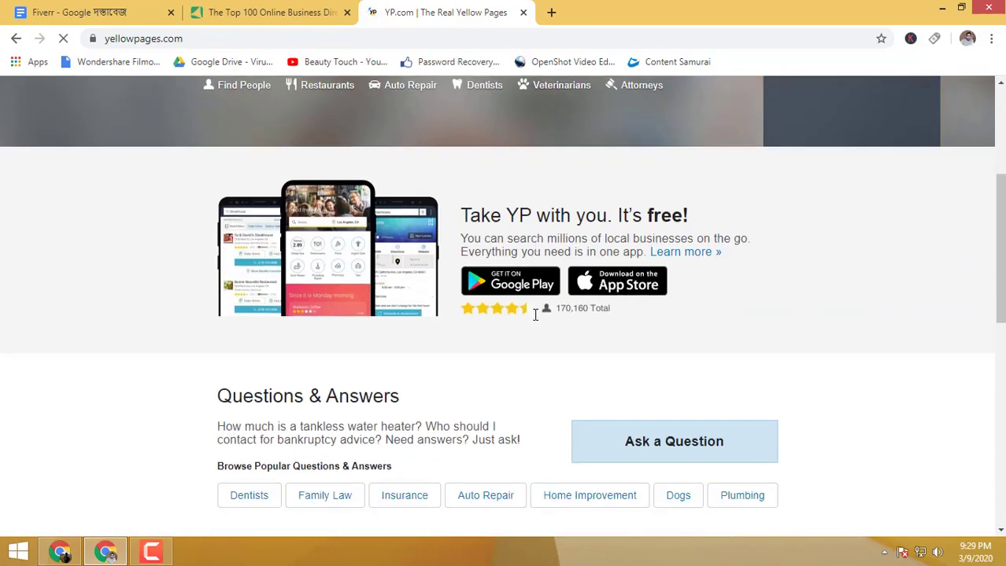
{"action": "scroll", "coordinate": [535, 319], "scroll_direction": "up", "scroll_amount": 6}
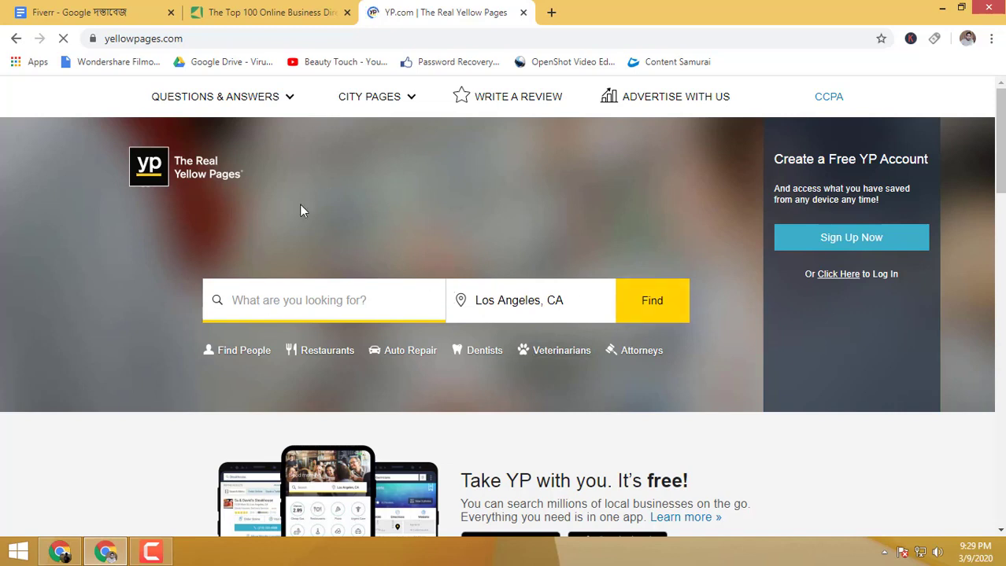
{"action": "left_click", "coordinate": [289, 99]}
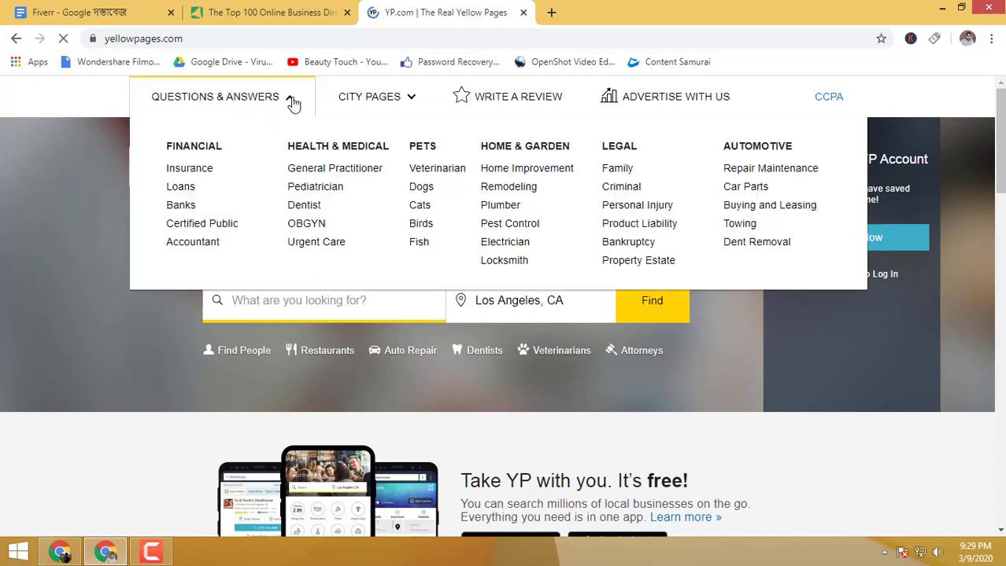
{"action": "left_click", "coordinate": [120, 332]}
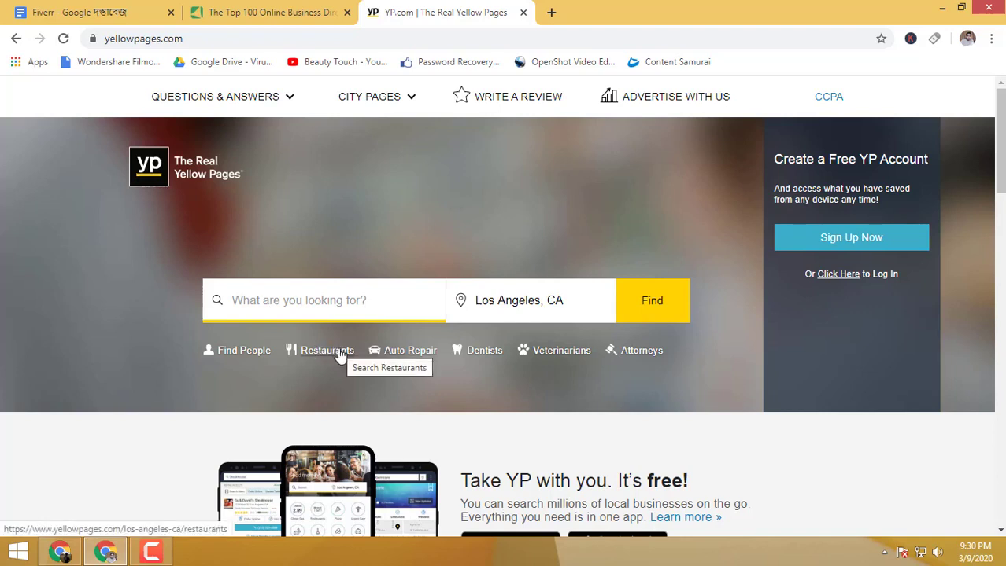
Step: Search Yellow Pages for "Restaurants" in Los Angeles, CA, copying the term from the category link below the search form
{"action": "left_click", "coordinate": [313, 300]}
{"action": "left_click", "coordinate": [535, 301]}
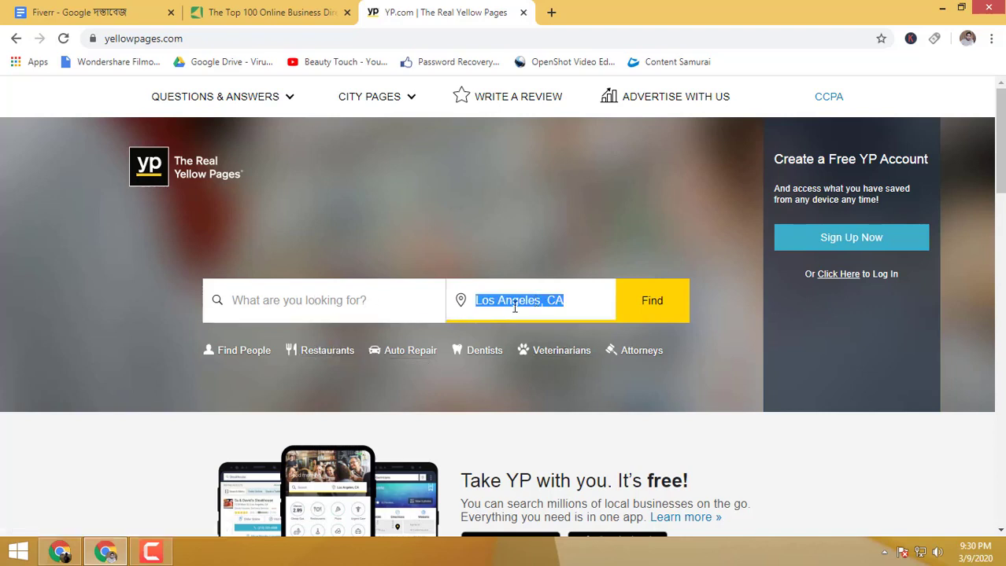
{"action": "left_click", "coordinate": [324, 308]}
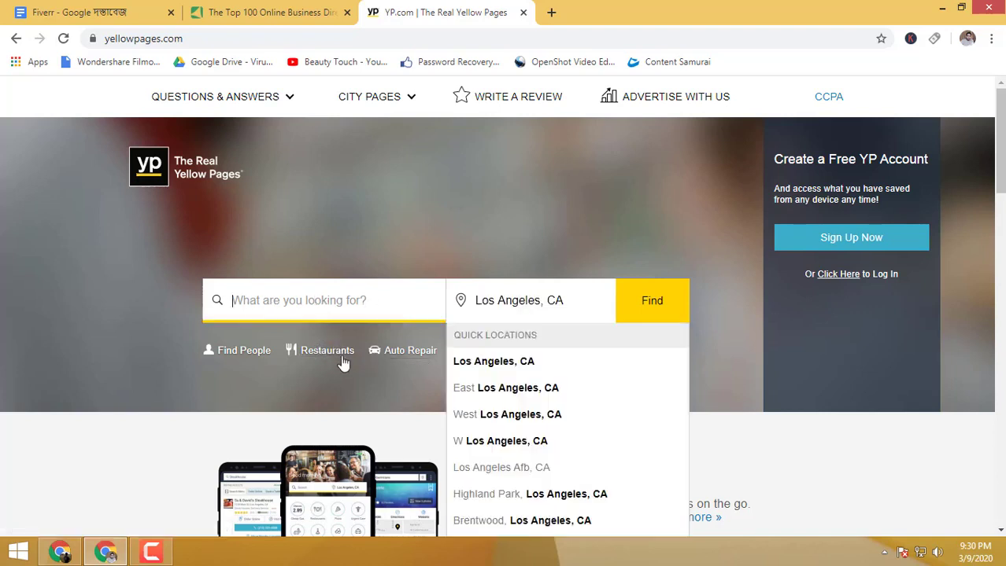
{"action": "left_click_drag", "start_coordinate": [362, 347], "coordinate": [299, 350]}
{"action": "right_click", "coordinate": [317, 358]}
{"action": "left_click", "coordinate": [348, 260]}
{"action": "right_click", "coordinate": [271, 305]}
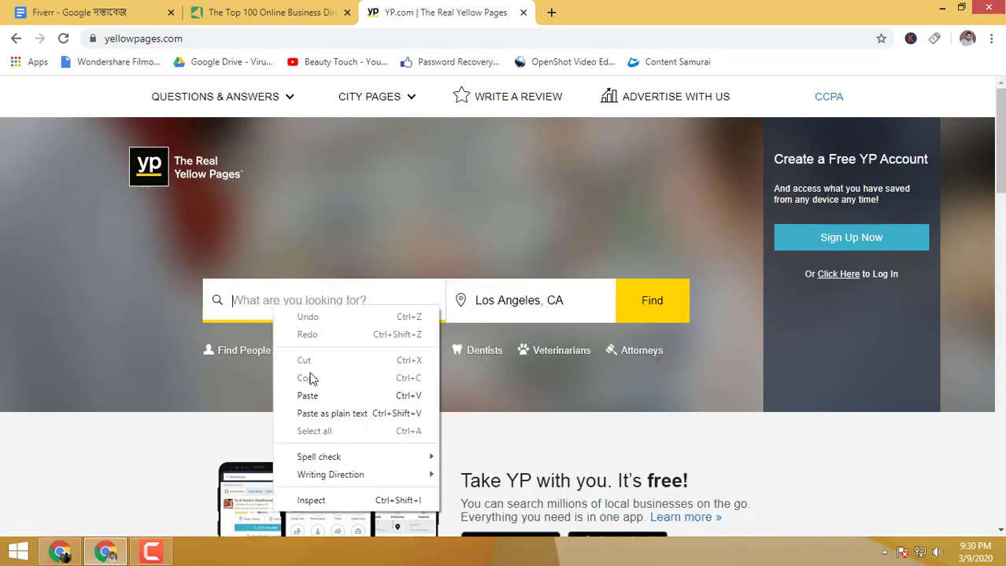
{"action": "left_click", "coordinate": [312, 395]}
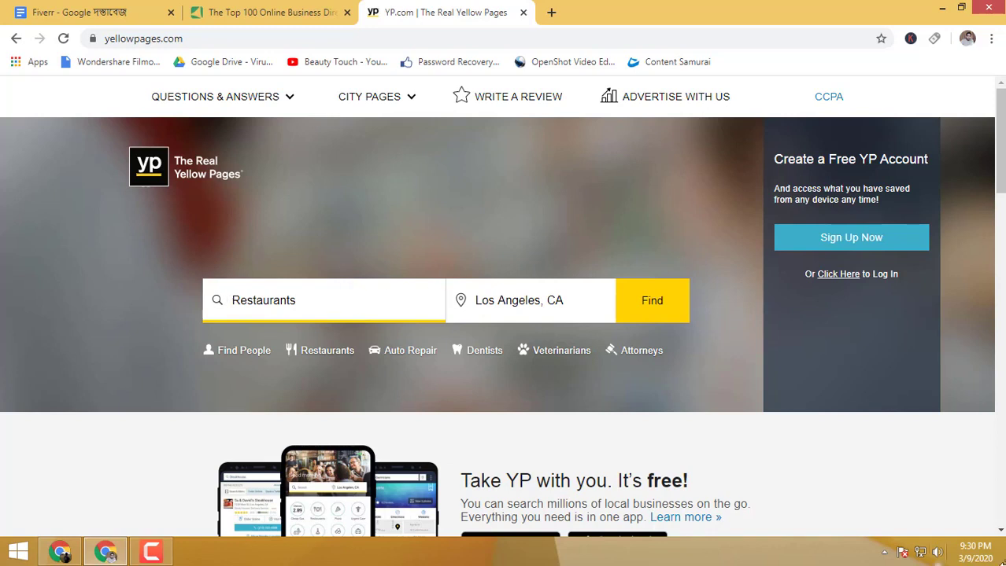
{"action": "left_click", "coordinate": [574, 305]}
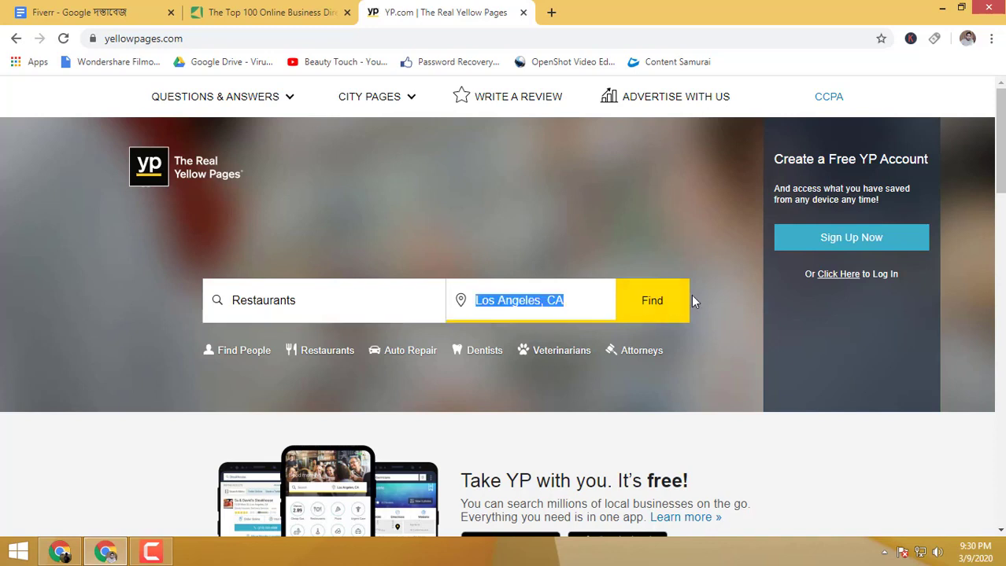
{"action": "left_click", "coordinate": [669, 309]}
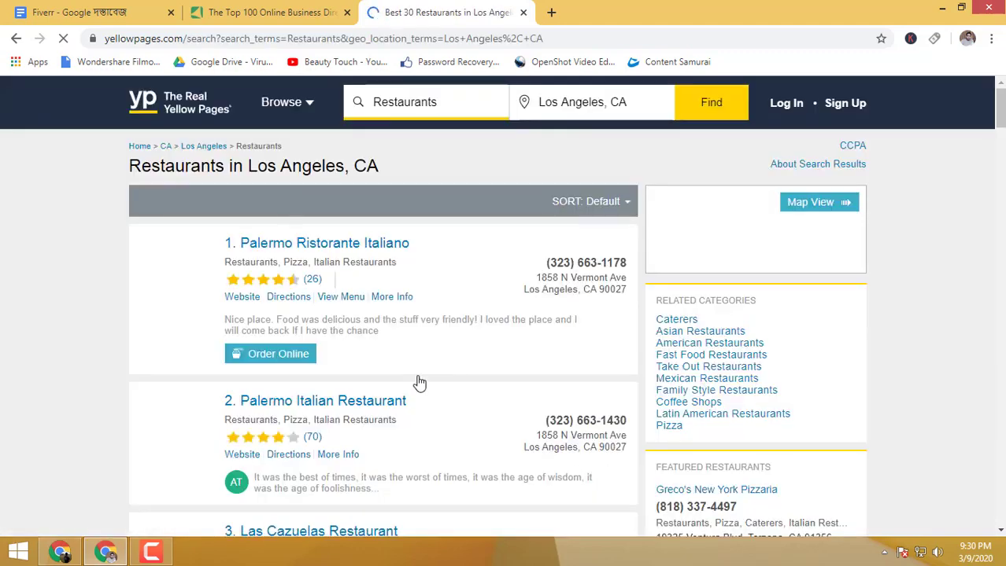
Step: Look through the sponsored and numbered restaurant listings for Los Angeles, examining their names, phone numbers and addresses
{"action": "scroll", "coordinate": [417, 401], "scroll_direction": "down", "scroll_amount": 5}
{"action": "scroll", "coordinate": [416, 415], "scroll_direction": "down", "scroll_amount": 8}
{"action": "scroll", "coordinate": [418, 406], "scroll_direction": "up", "scroll_amount": 3}
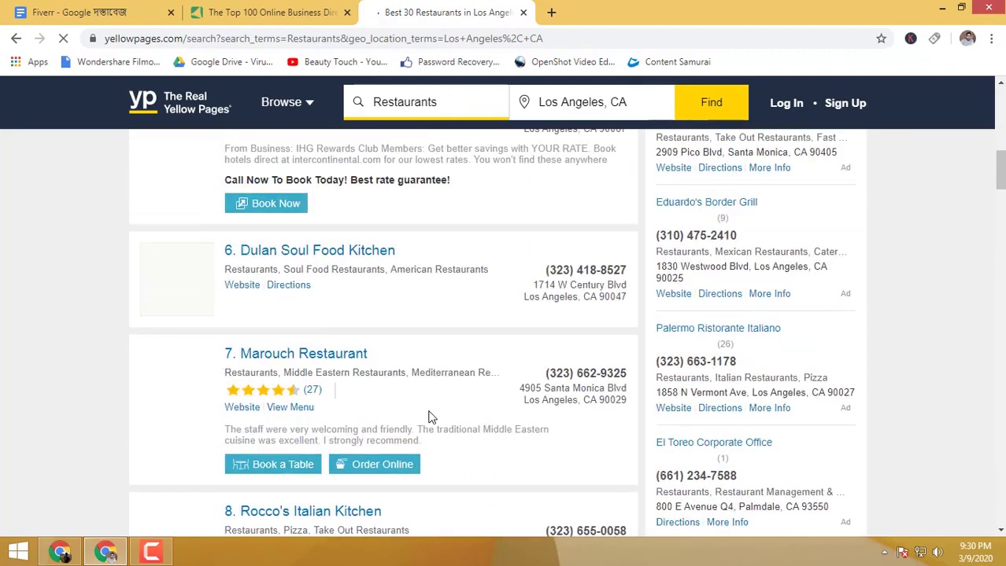
{"action": "scroll", "coordinate": [457, 403], "scroll_direction": "up", "scroll_amount": 2}
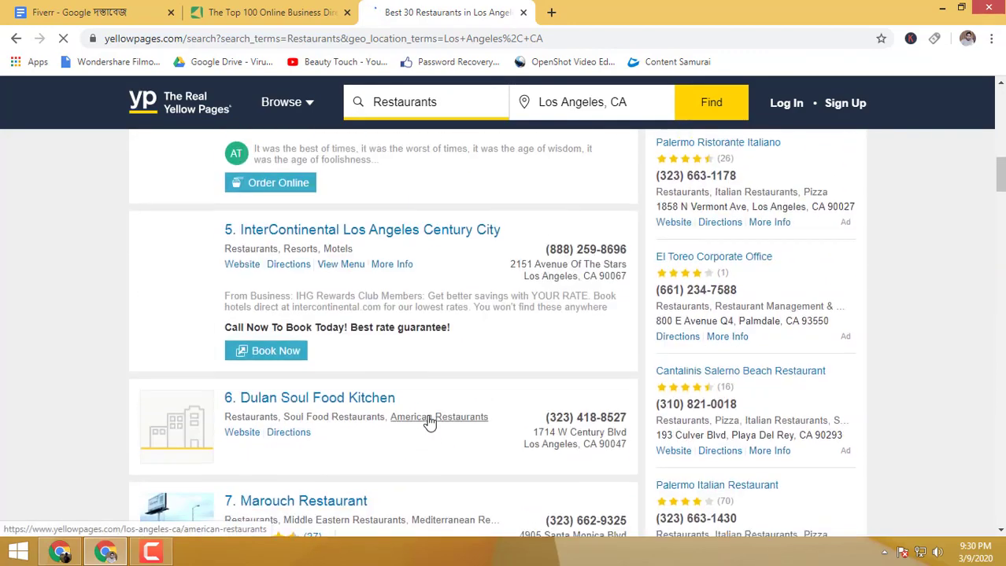
{"action": "scroll", "coordinate": [428, 421], "scroll_direction": "up", "scroll_amount": 4}
{"action": "scroll", "coordinate": [430, 417], "scroll_direction": "up", "scroll_amount": 2}
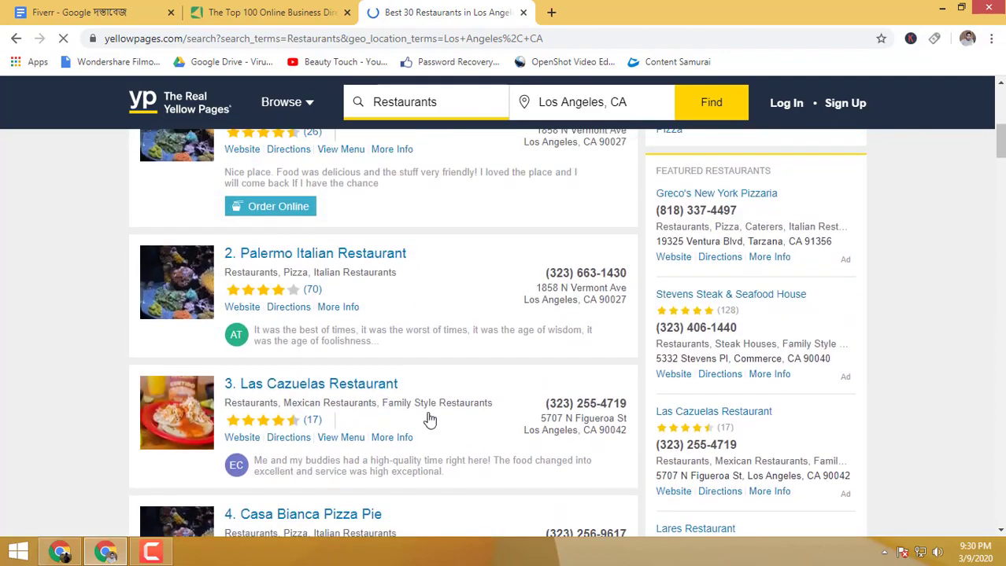
{"action": "scroll", "coordinate": [431, 410], "scroll_direction": "up", "scroll_amount": 5}
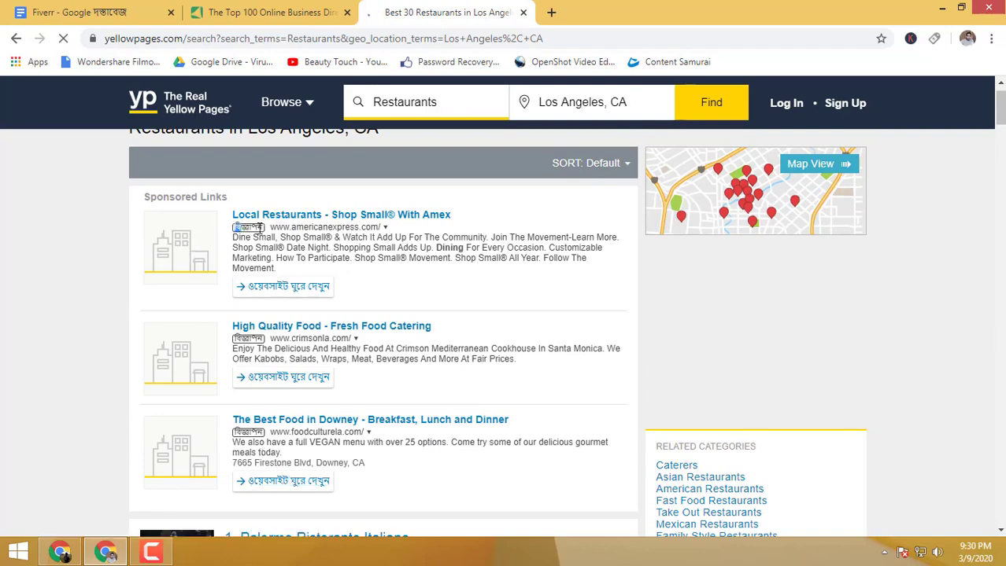
{"action": "scroll", "coordinate": [453, 347], "scroll_direction": "down", "scroll_amount": 2}
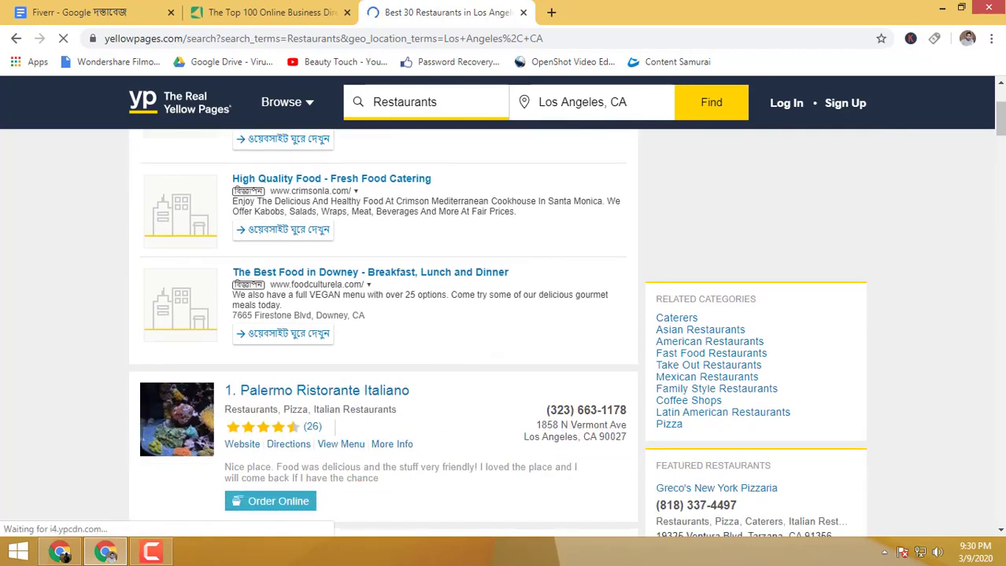
{"action": "scroll", "coordinate": [605, 404], "scroll_direction": "down", "scroll_amount": 3}
{"action": "scroll", "coordinate": [582, 370], "scroll_direction": "up", "scroll_amount": 1}
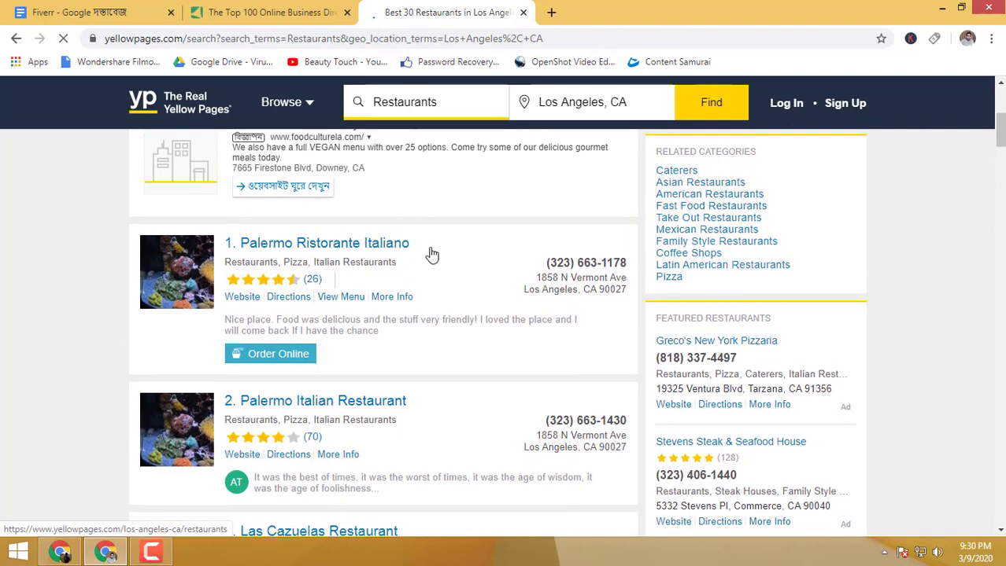
Step: Open the first numbered listing, Palermo Ristorante Italiano, in a separate tab, and minimize the browser to show the desktop
{"action": "right_click", "coordinate": [363, 246]}
{"action": "left_click", "coordinate": [405, 256]}
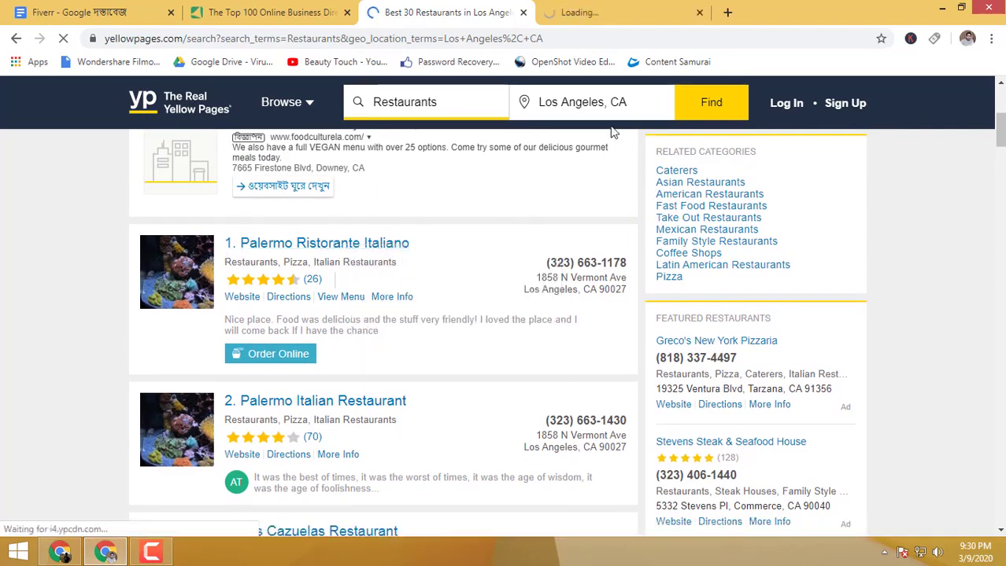
{"action": "left_click", "coordinate": [598, 10]}
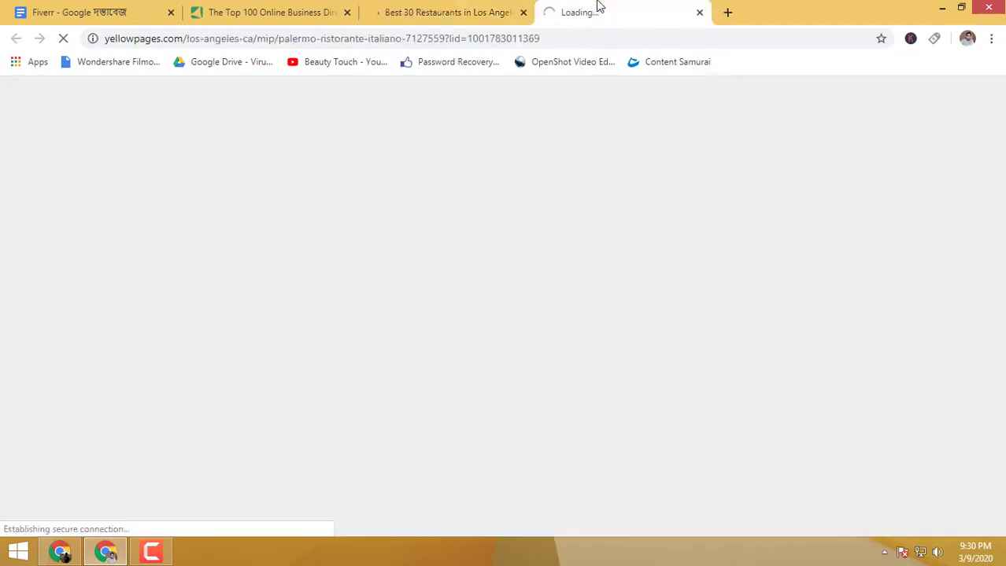
{"action": "left_click", "coordinate": [942, 7]}
{"action": "right_click", "coordinate": [477, 221]}
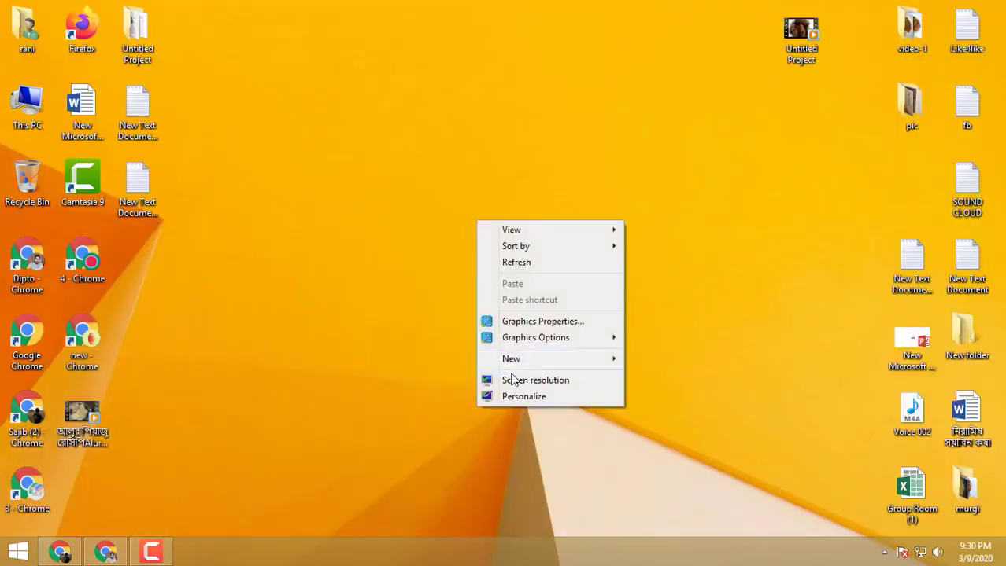
{"action": "mouse_move", "coordinate": [517, 364]}
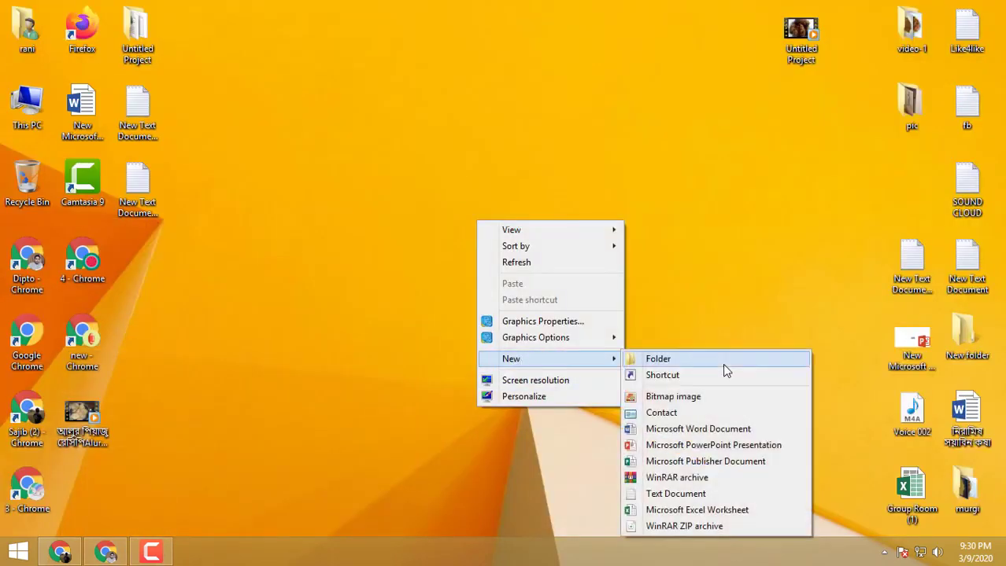
{"action": "left_click", "coordinate": [673, 463]}
{"action": "left_click", "coordinate": [462, 272]}
{"action": "key", "text": "Delete"}
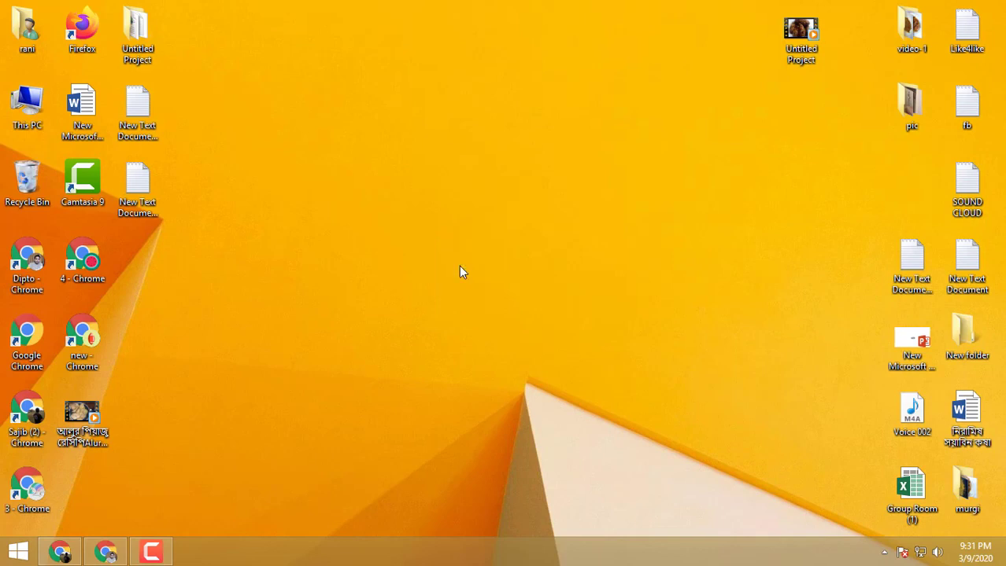
Step: Create a new Microsoft Excel Worksheet on the desktop under its default name and open it
{"action": "right_click", "coordinate": [474, 198]}
{"action": "mouse_move", "coordinate": [538, 354]}
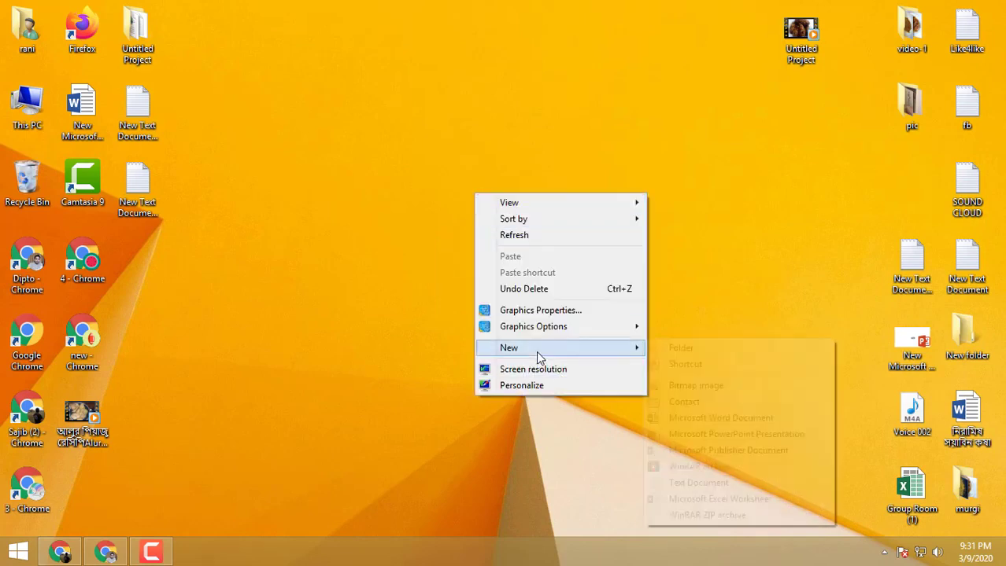
{"action": "left_click", "coordinate": [707, 499]}
{"action": "left_click", "coordinate": [488, 225]}
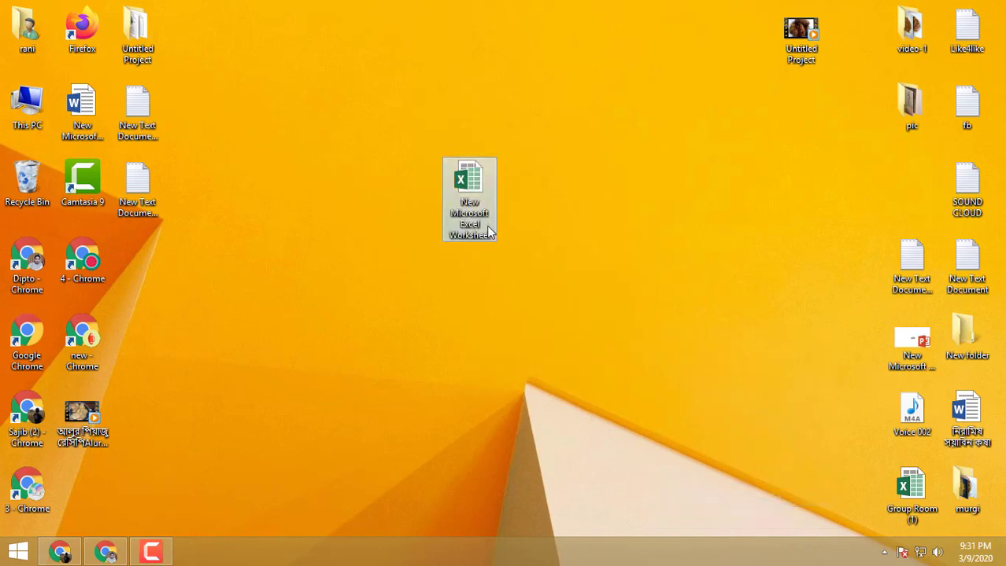
{"action": "right_click", "coordinate": [466, 176]}
{"action": "left_click", "coordinate": [482, 184]}
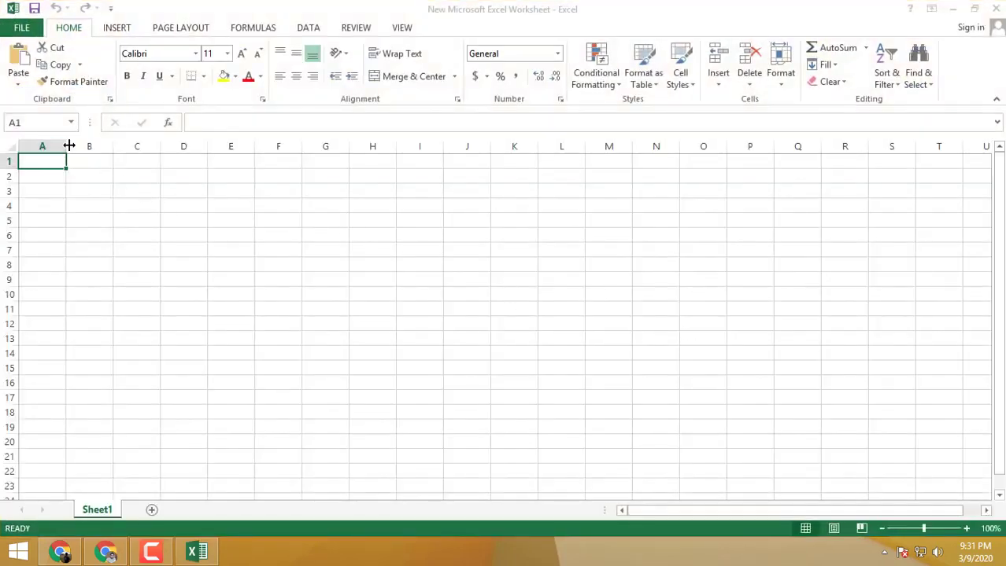
Step: Widen column A of the worksheet, and select the restaurant name on the Palermo Ristorante Italiano page in Chrome
{"action": "left_click_drag", "start_coordinate": [70, 146], "coordinate": [141, 146]}
{"action": "left_click", "coordinate": [442, 307]}
{"action": "left_click", "coordinate": [106, 552]}
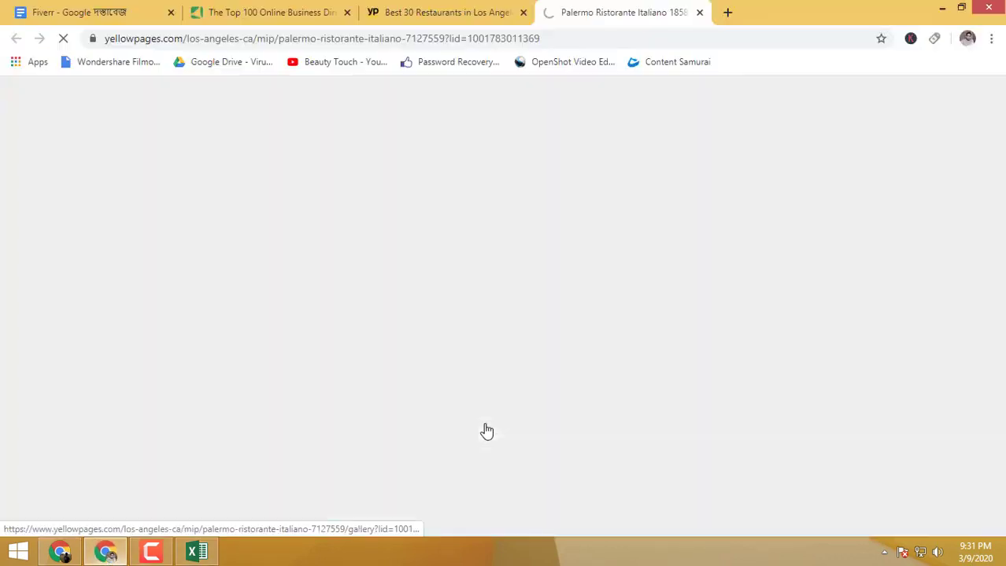
{"action": "triple_click", "coordinate": [255, 224]}
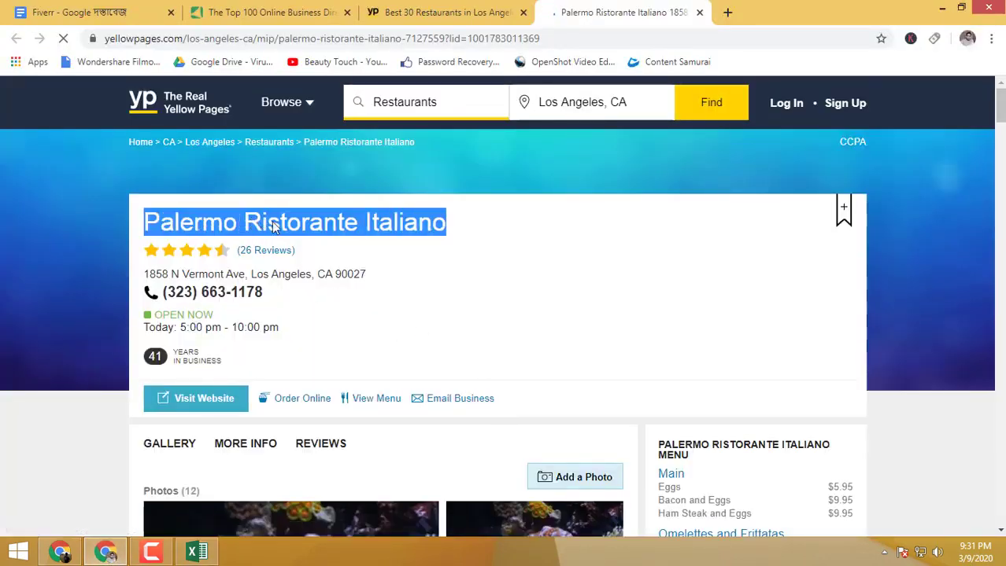
Step: Copy the web address of the Palermo Ristorante Italiano listing
{"action": "left_click", "coordinate": [355, 37]}
{"action": "right_click", "coordinate": [372, 37]}
{"action": "left_click", "coordinate": [414, 88]}
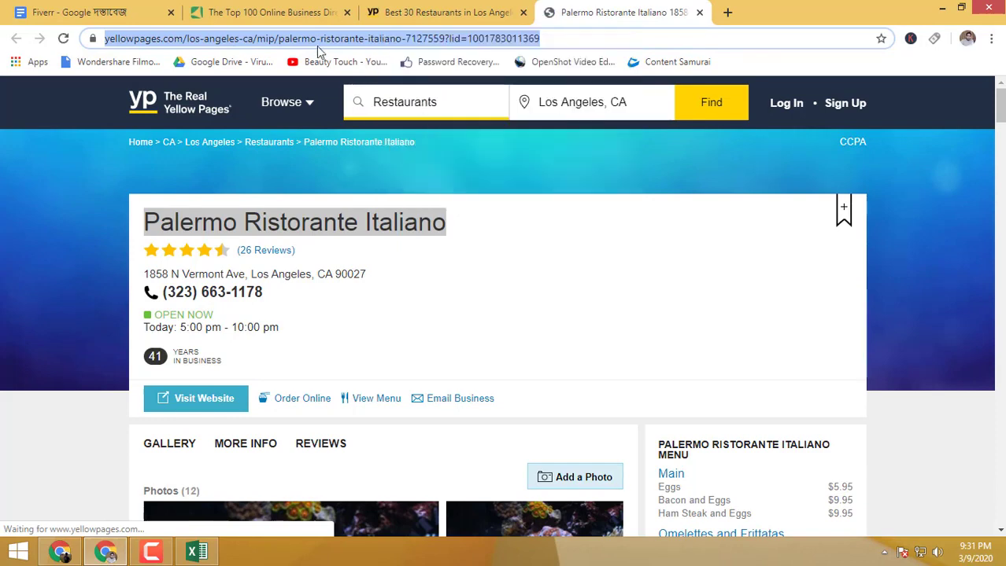
{"action": "left_click", "coordinate": [556, 38]}
{"action": "right_click", "coordinate": [636, 40]}
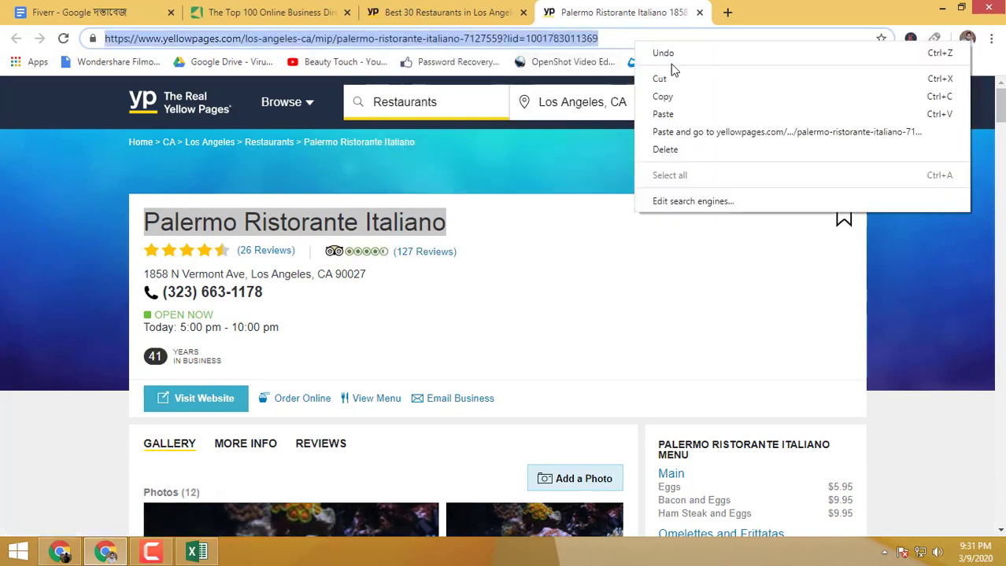
{"action": "left_click", "coordinate": [661, 96]}
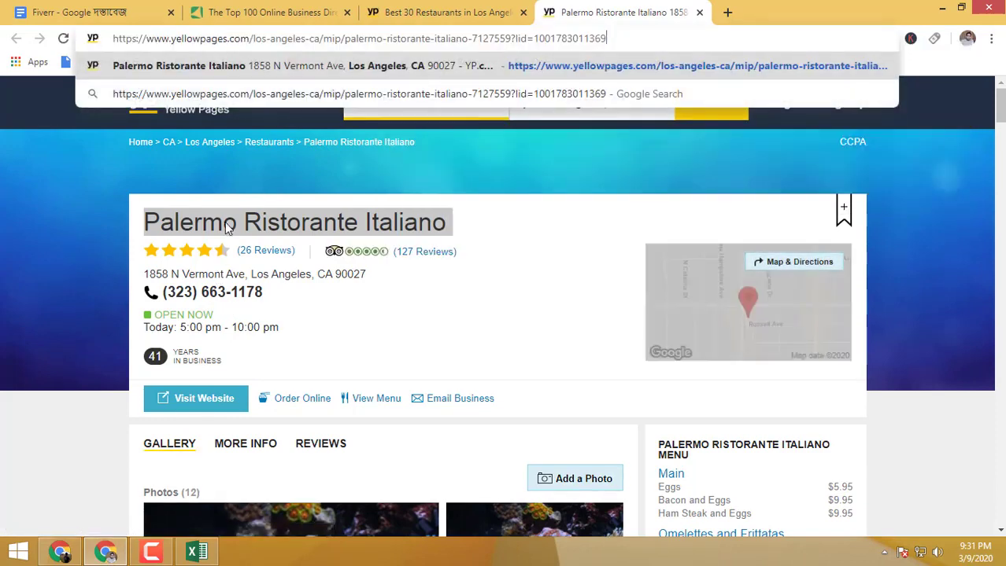
Step: Copy "Palermo Ristorante Italiano" as plain text by way of the address bar, and switch to the Excel worksheet
{"action": "right_click", "coordinate": [226, 227]}
{"action": "left_click", "coordinate": [252, 231]}
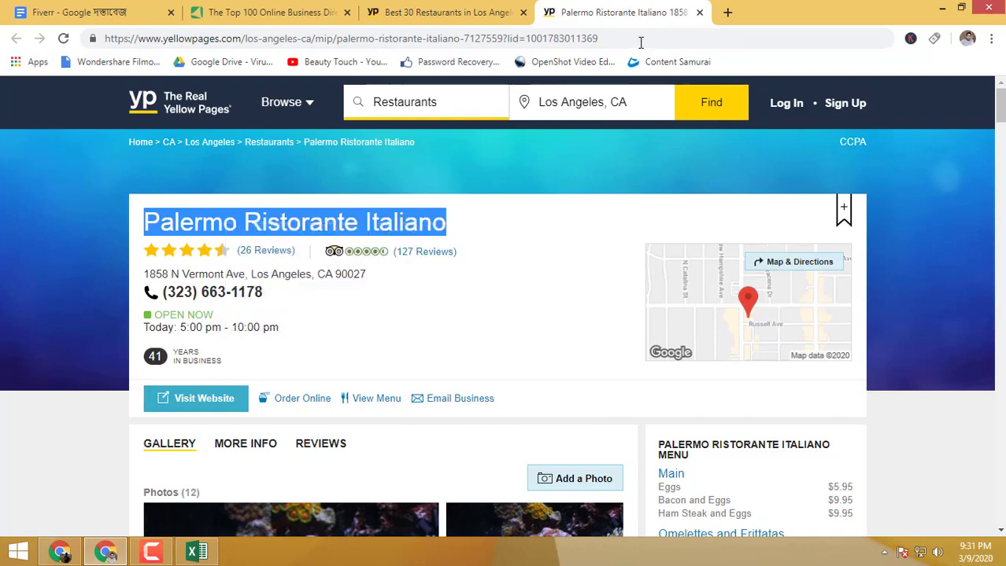
{"action": "left_click", "coordinate": [640, 40]}
{"action": "key", "text": "ctrl+v"}
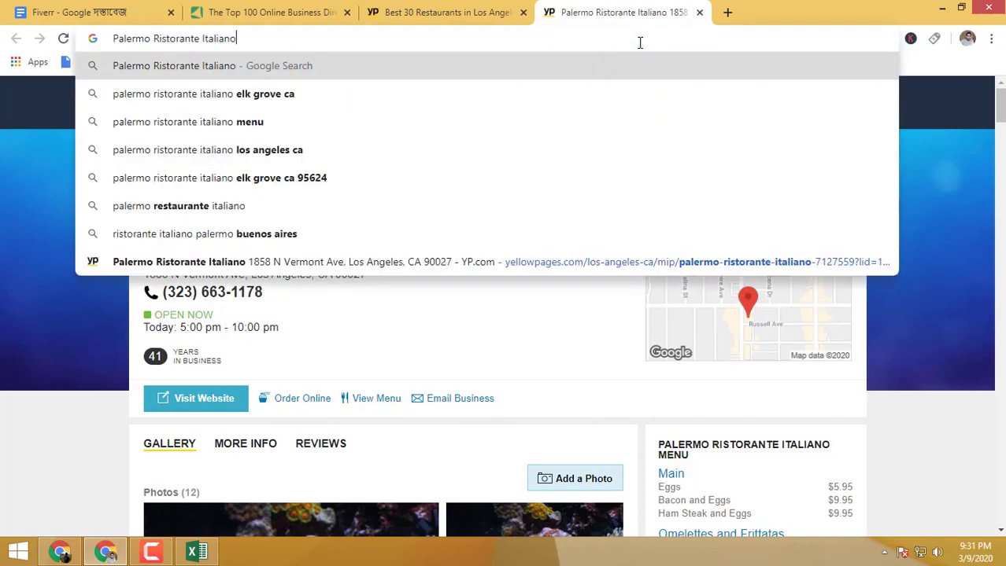
{"action": "left_click_drag", "start_coordinate": [265, 39], "coordinate": [94, 38]}
{"action": "right_click", "coordinate": [152, 39]}
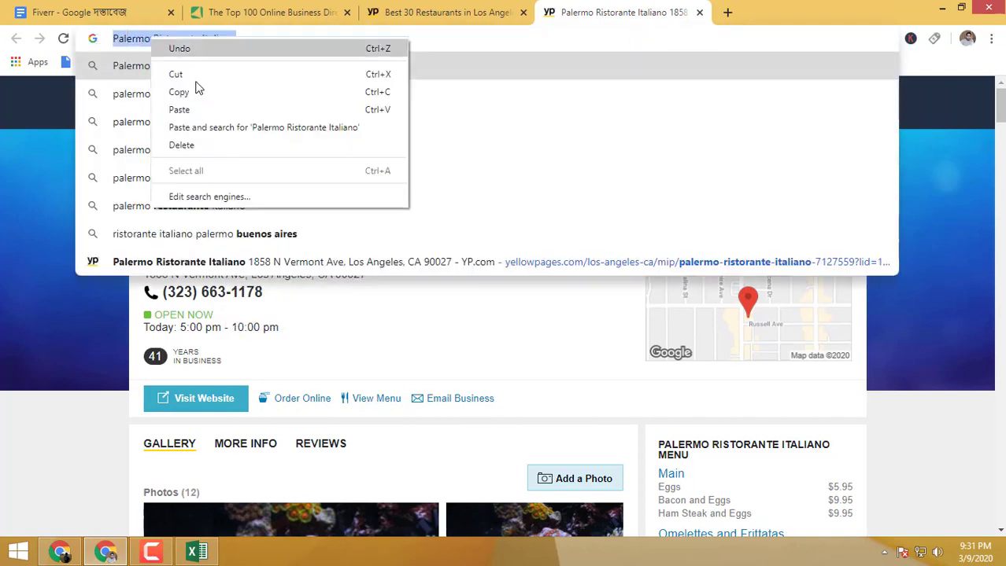
{"action": "left_click", "coordinate": [192, 92]}
{"action": "left_click", "coordinate": [199, 552]}
{"action": "left_click", "coordinate": [258, 427]}
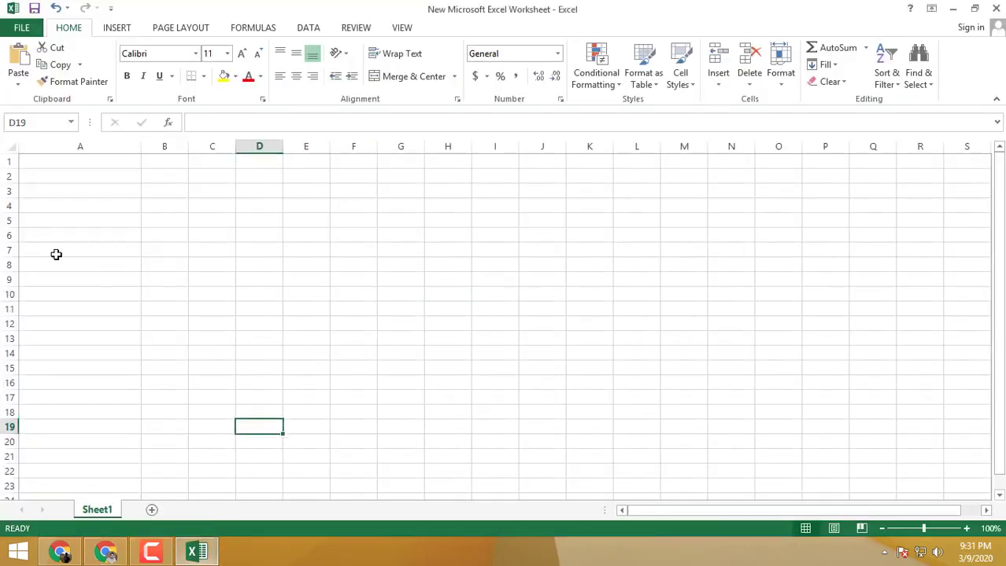
Step: Paste the copied restaurant name into cell A2 as text and return to the listing in Chrome
{"action": "left_click", "coordinate": [63, 164]}
{"action": "left_click", "coordinate": [92, 175]}
{"action": "right_click", "coordinate": [92, 175]}
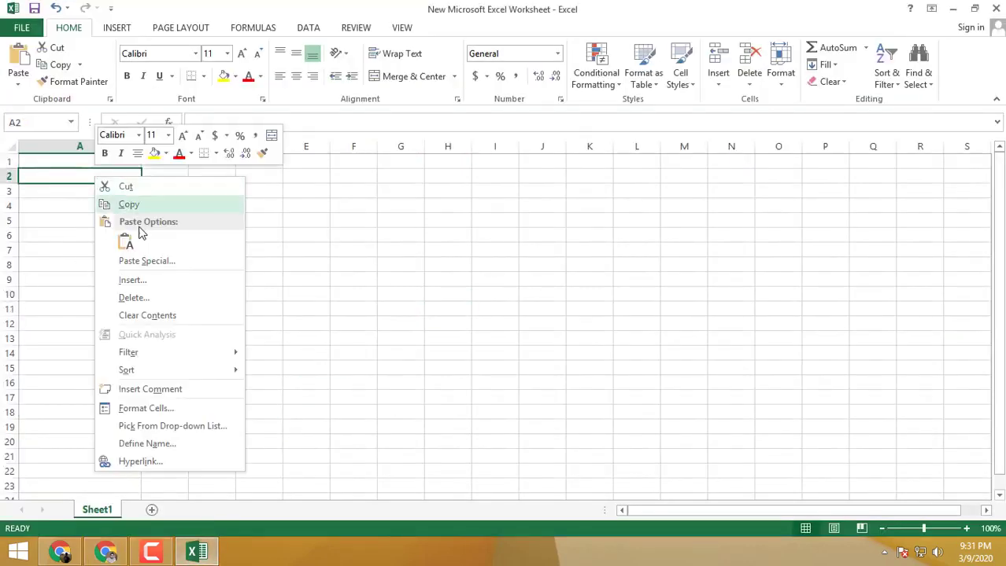
{"action": "left_click", "coordinate": [126, 245]}
{"action": "left_click", "coordinate": [116, 556]}
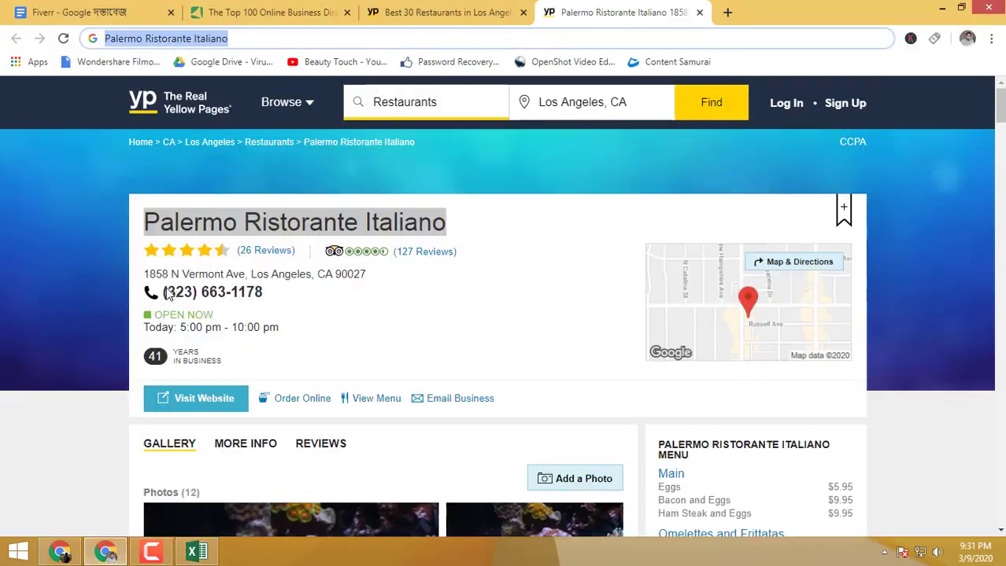
Step: Search Google for the street address from the Palermo Ristorante Italiano listing and copy it from the search box
{"action": "triple_click", "coordinate": [324, 284]}
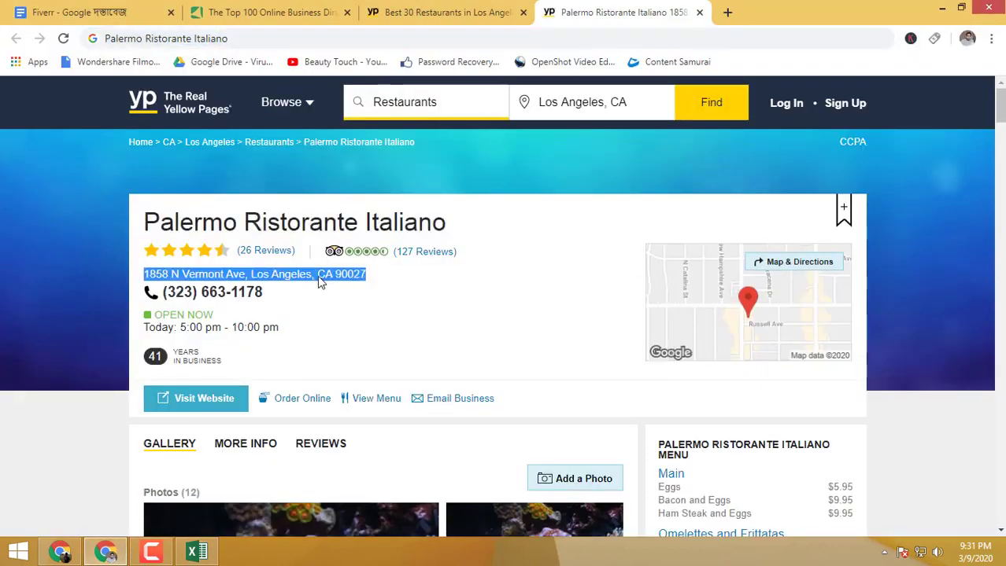
{"action": "right_click", "coordinate": [262, 37]}
{"action": "left_click", "coordinate": [327, 125]}
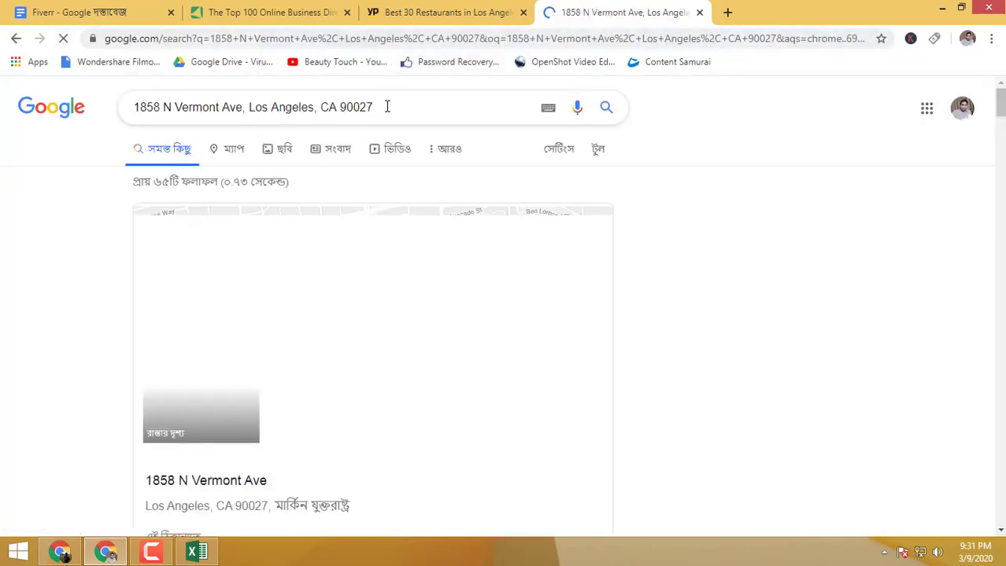
{"action": "left_click_drag", "start_coordinate": [386, 107], "coordinate": [133, 108]}
{"action": "right_click", "coordinate": [292, 108]}
{"action": "left_click", "coordinate": [326, 135]}
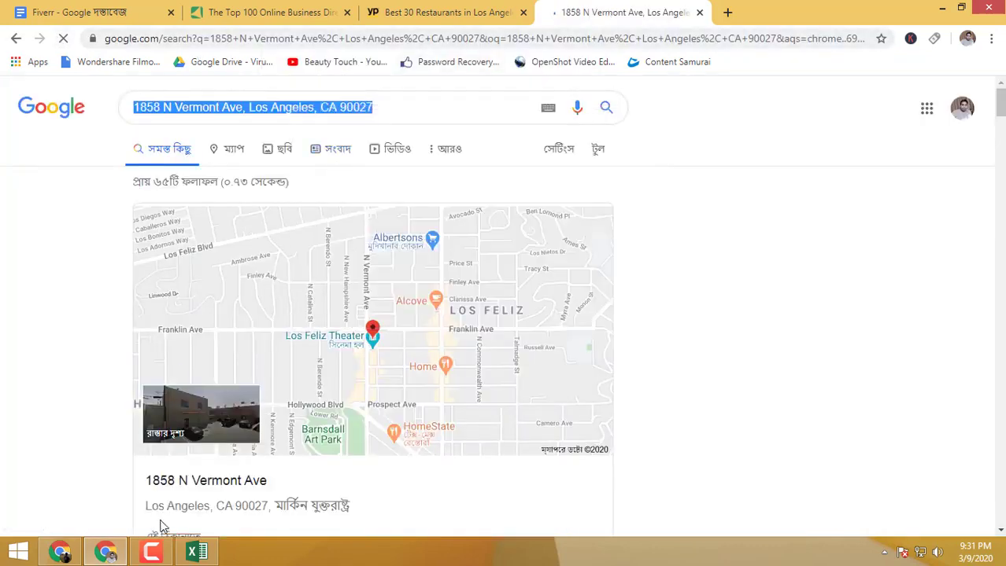
Step: Paste the copied street address into cell B2 of the Excel worksheet and widen column A to fit the restaurant name
{"action": "left_click", "coordinate": [191, 552]}
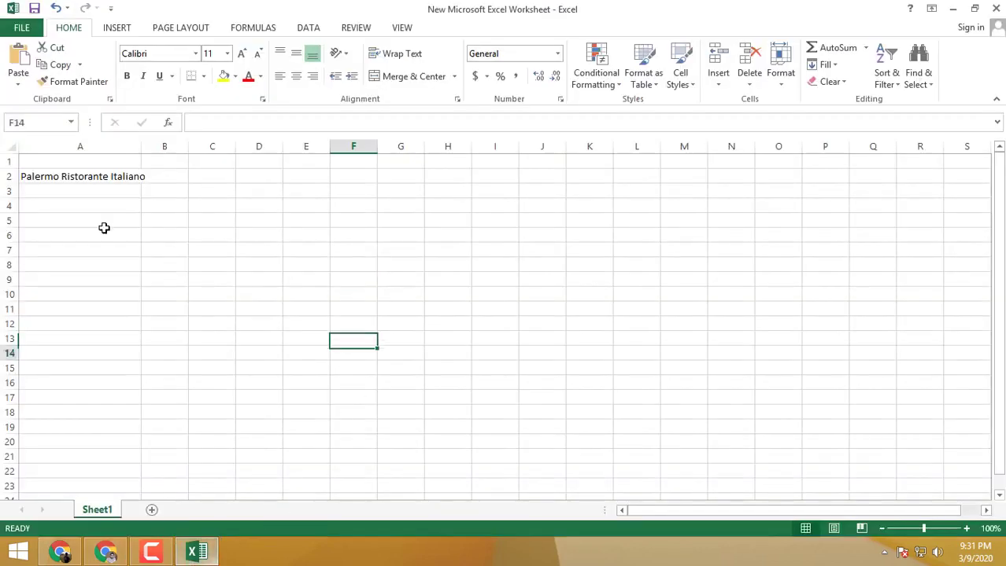
{"action": "left_click", "coordinate": [169, 175]}
{"action": "right_click", "coordinate": [169, 174]}
{"action": "left_click", "coordinate": [200, 236]}
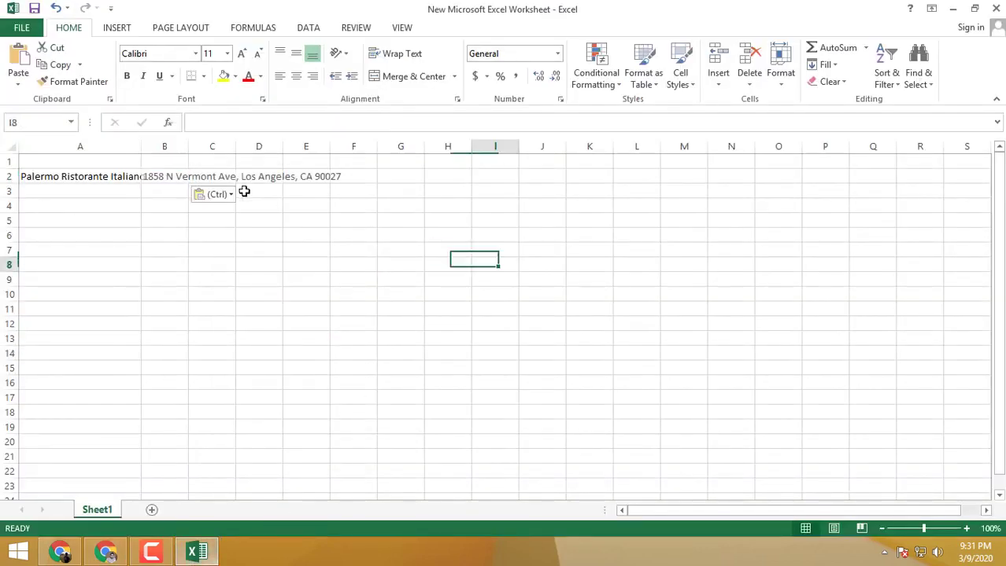
{"action": "left_click_drag", "start_coordinate": [143, 146], "coordinate": [191, 147]}
{"action": "left_click", "coordinate": [262, 279]}
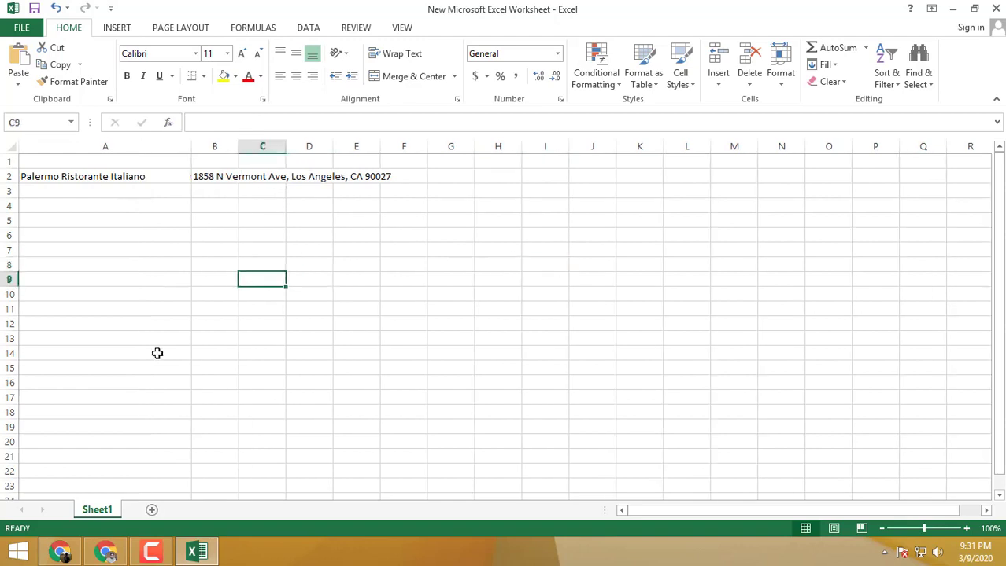
Step: Go back to the Palermo Ristorante Italiano listing in Chrome and search Google for its phone number
{"action": "left_click", "coordinate": [107, 553]}
{"action": "left_click", "coordinate": [670, 224]}
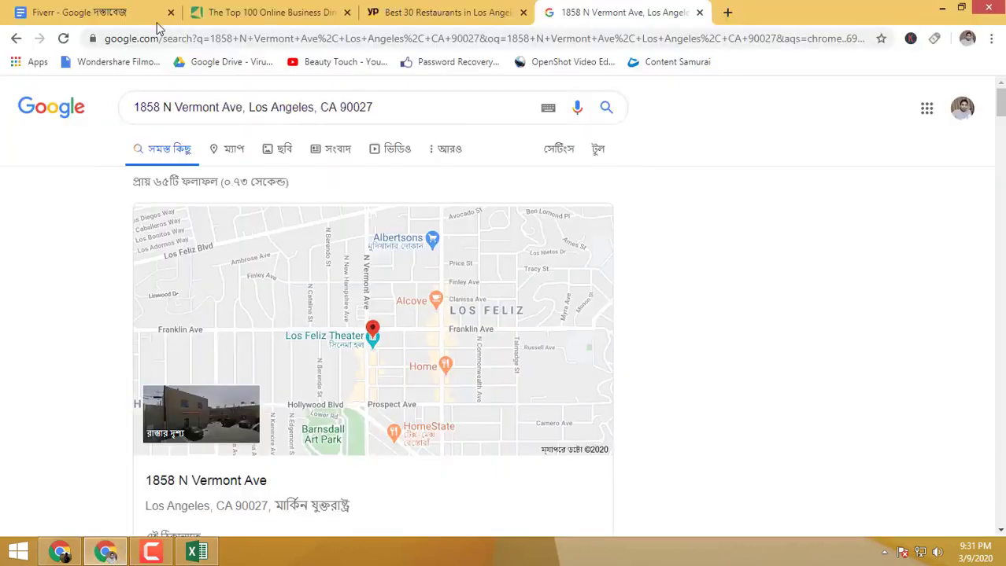
{"action": "left_click", "coordinate": [16, 39]}
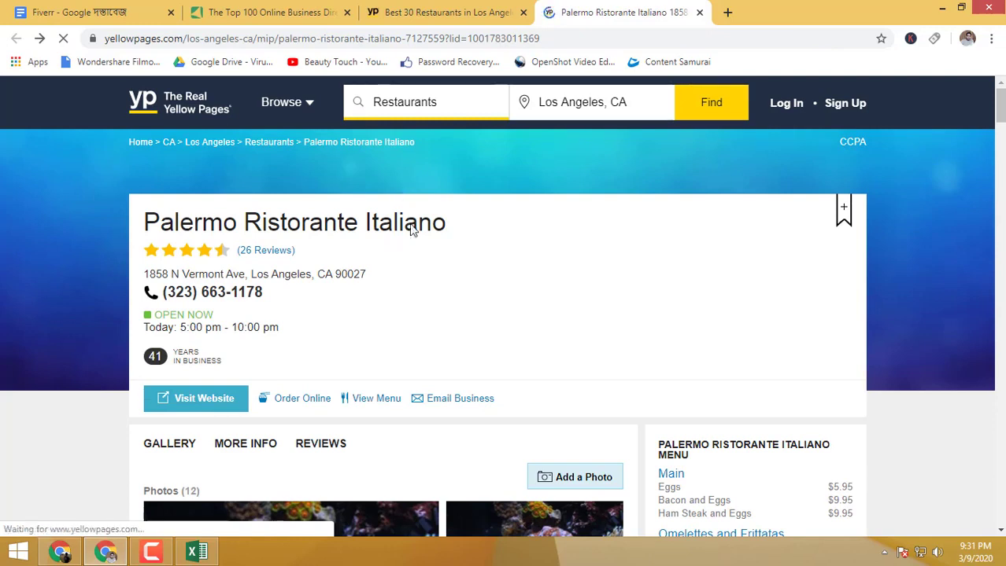
{"action": "triple_click", "coordinate": [255, 296]}
{"action": "right_click", "coordinate": [215, 291]}
{"action": "left_click", "coordinate": [256, 302]}
{"action": "right_click", "coordinate": [222, 293]}
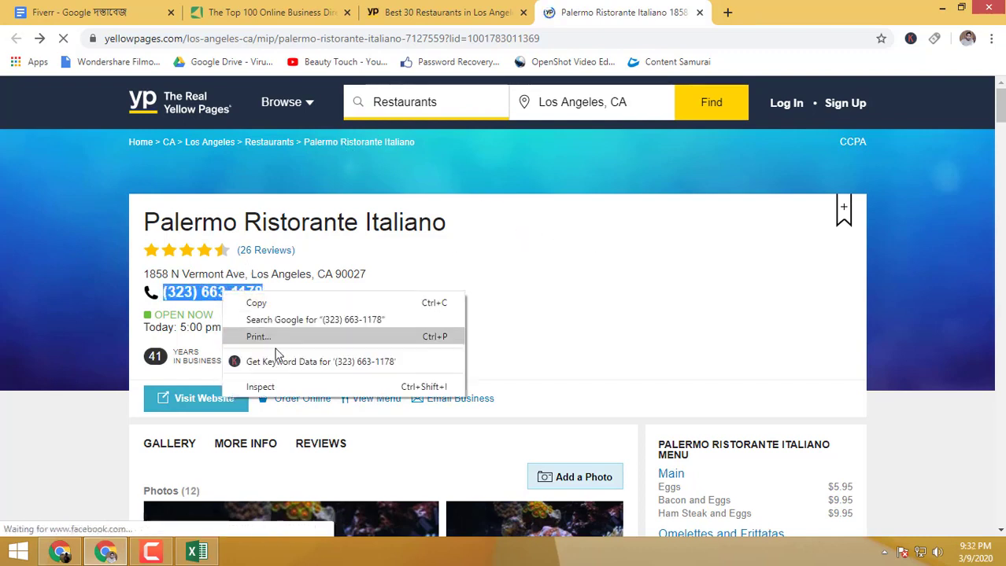
{"action": "left_click", "coordinate": [299, 321]}
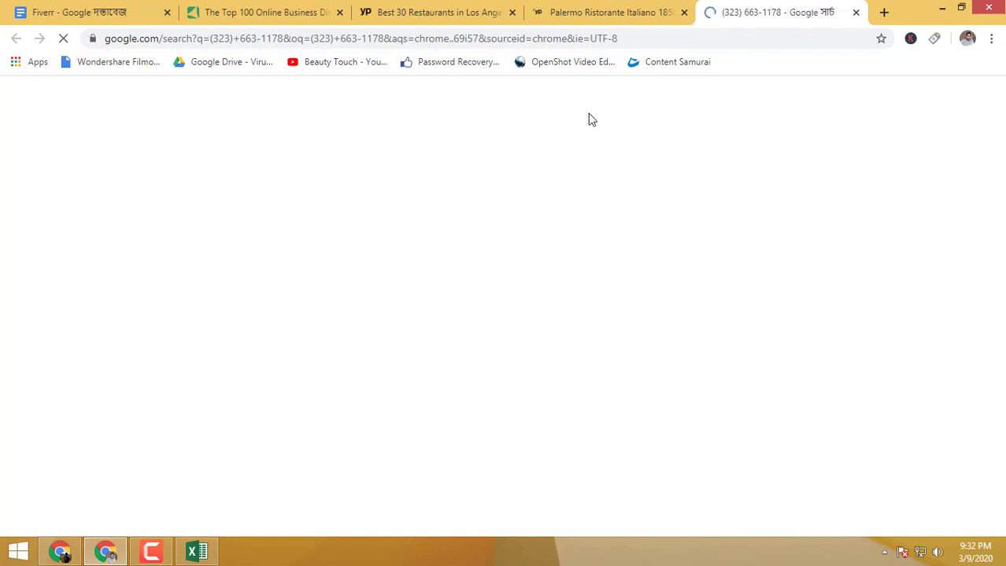
Step: Copy the phone number from the Google search box and paste it into cell C2 of the Excel worksheet
{"action": "triple_click", "coordinate": [257, 103]}
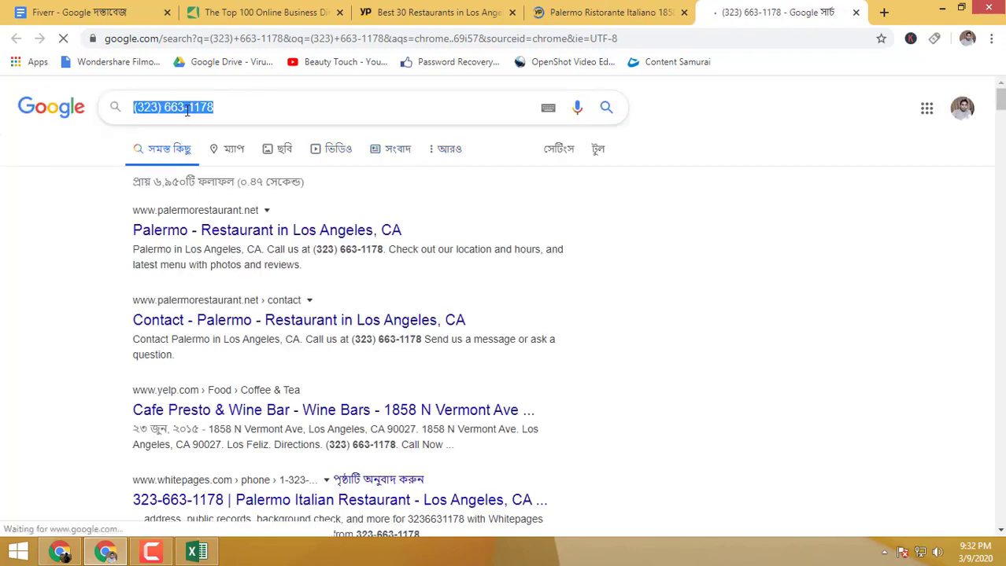
{"action": "right_click", "coordinate": [200, 108]}
{"action": "left_click", "coordinate": [236, 140]}
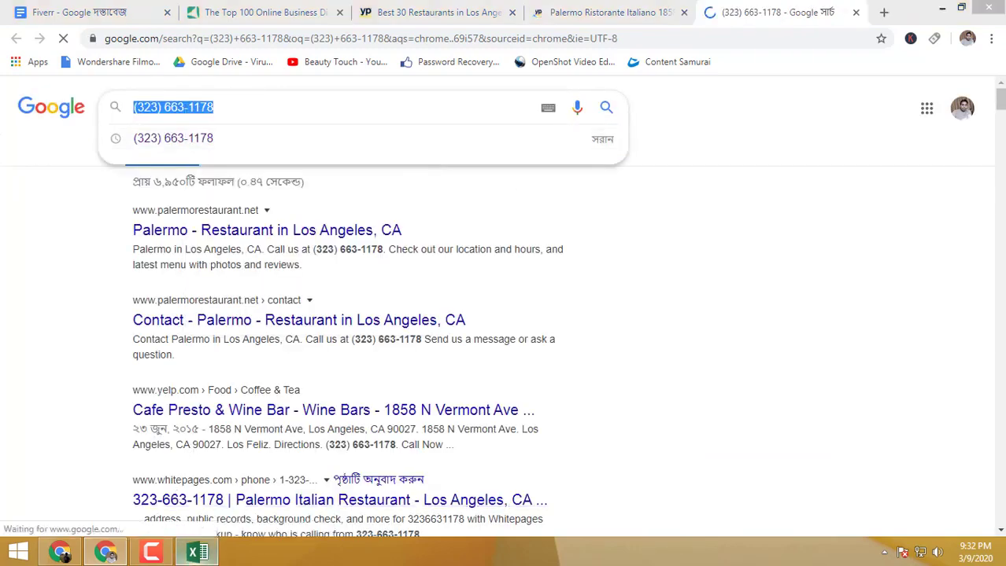
{"action": "left_click", "coordinate": [196, 553]}
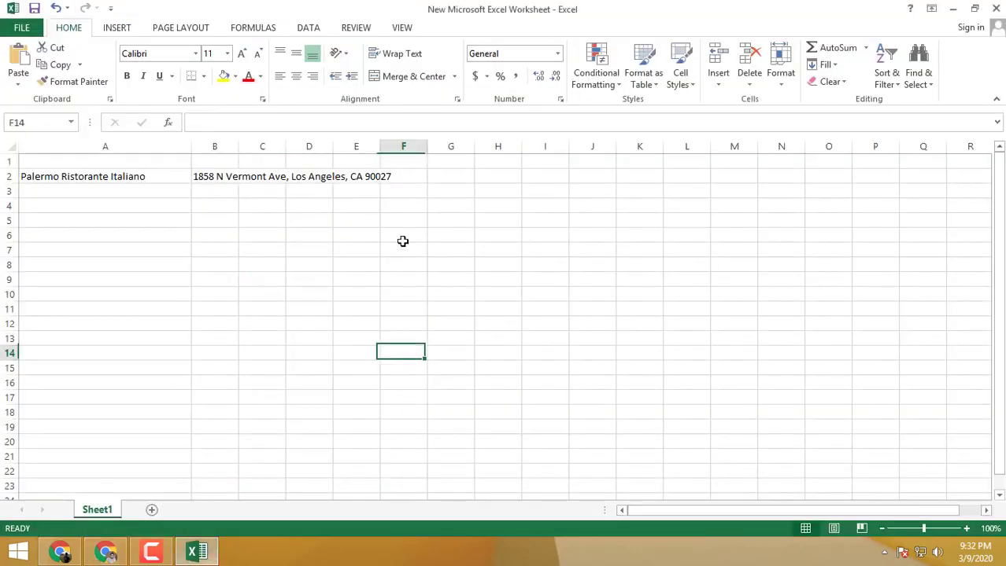
{"action": "right_click", "coordinate": [269, 177]}
{"action": "left_click", "coordinate": [299, 238]}
{"action": "left_click", "coordinate": [436, 246]}
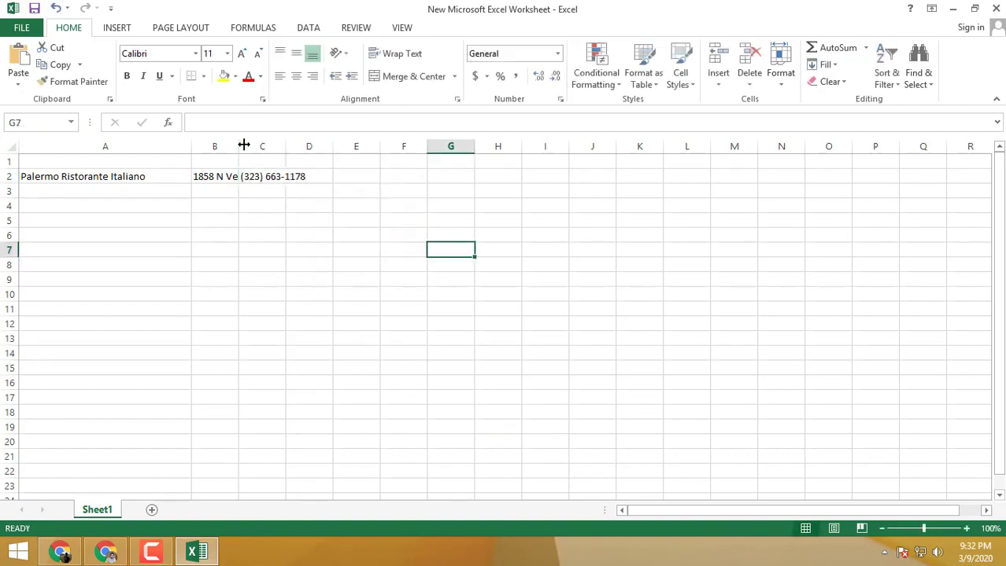
Step: Widen columns B and C of the worksheet to make room for the address and phone number
{"action": "left_click_drag", "start_coordinate": [244, 145], "coordinate": [326, 147]}
{"action": "left_click", "coordinate": [394, 219]}
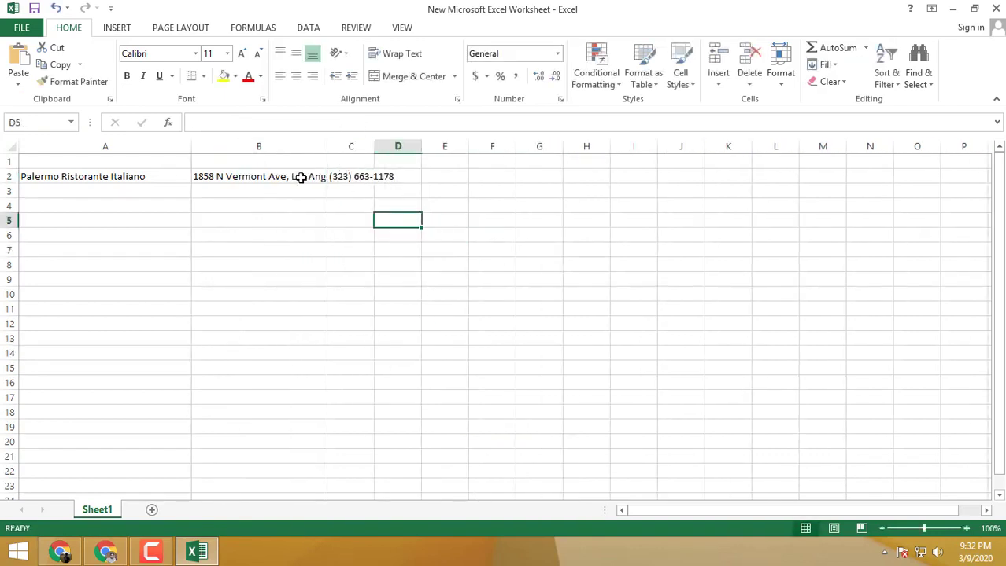
{"action": "left_click", "coordinate": [301, 178]}
{"action": "left_click_drag", "start_coordinate": [377, 142], "coordinate": [445, 142]}
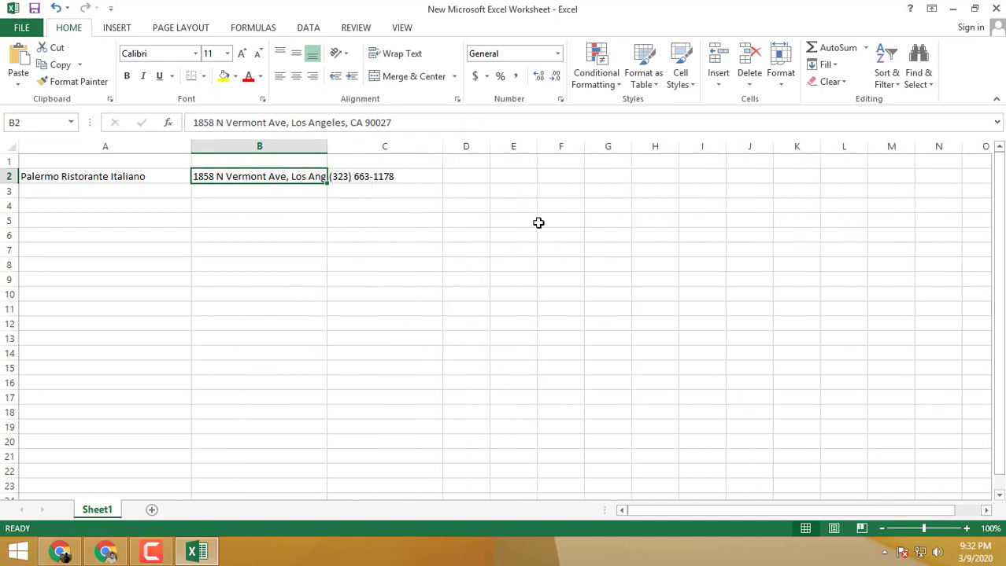
{"action": "left_click", "coordinate": [540, 222]}
{"action": "double_click", "coordinate": [384, 191]}
Step: Copy the link address of the restaurant's website from the Palermo listing in Chrome, and switch to the Excel worksheet
{"action": "left_click", "coordinate": [106, 553]}
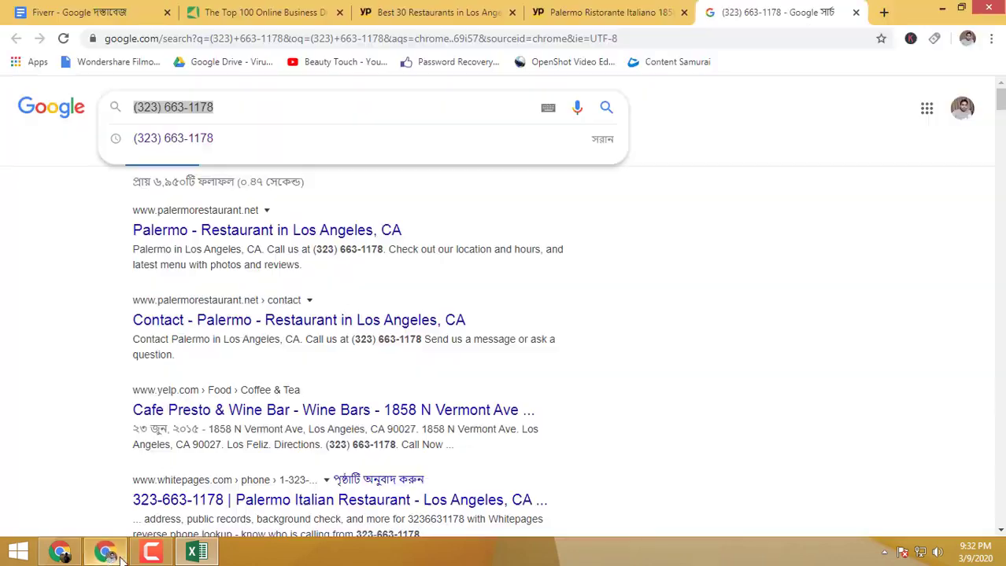
{"action": "left_click", "coordinate": [558, 8]}
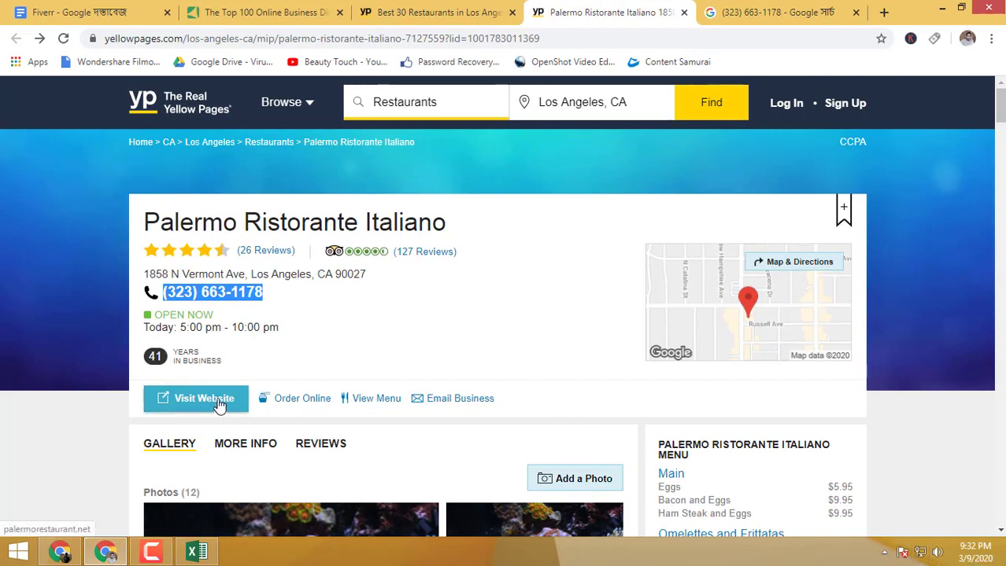
{"action": "right_click", "coordinate": [230, 399]}
{"action": "left_click", "coordinate": [276, 362]}
{"action": "left_click", "coordinate": [196, 552]}
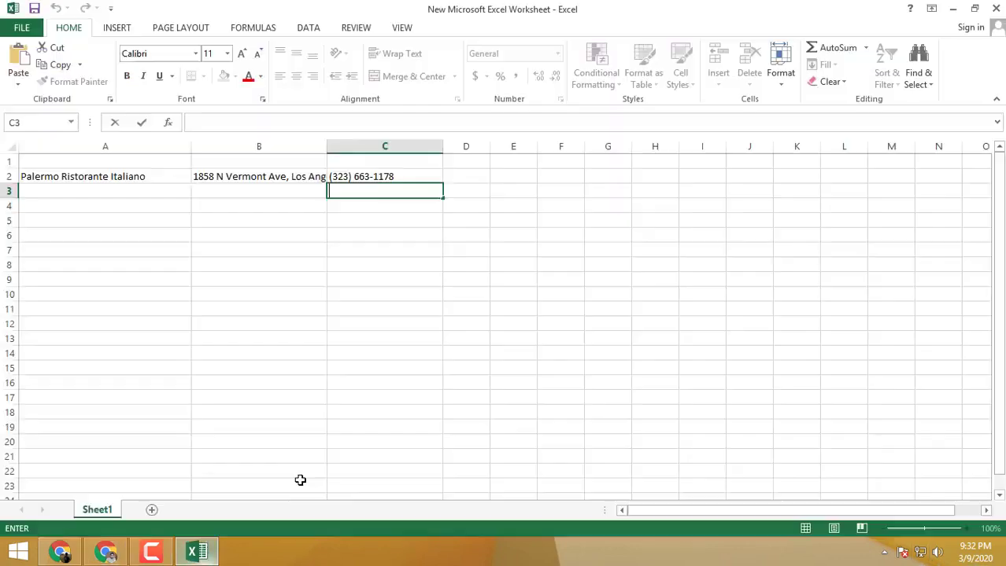
{"action": "left_click", "coordinate": [513, 265]}
{"action": "left_click", "coordinate": [466, 176]}
{"action": "right_click", "coordinate": [466, 177]}
{"action": "left_click", "coordinate": [496, 238]}
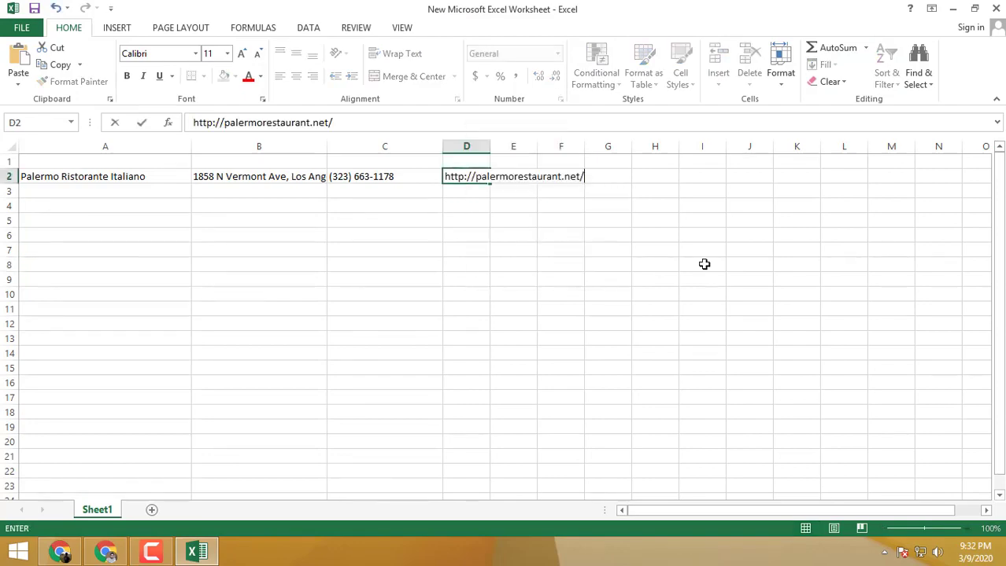
{"action": "left_click", "coordinate": [702, 265]}
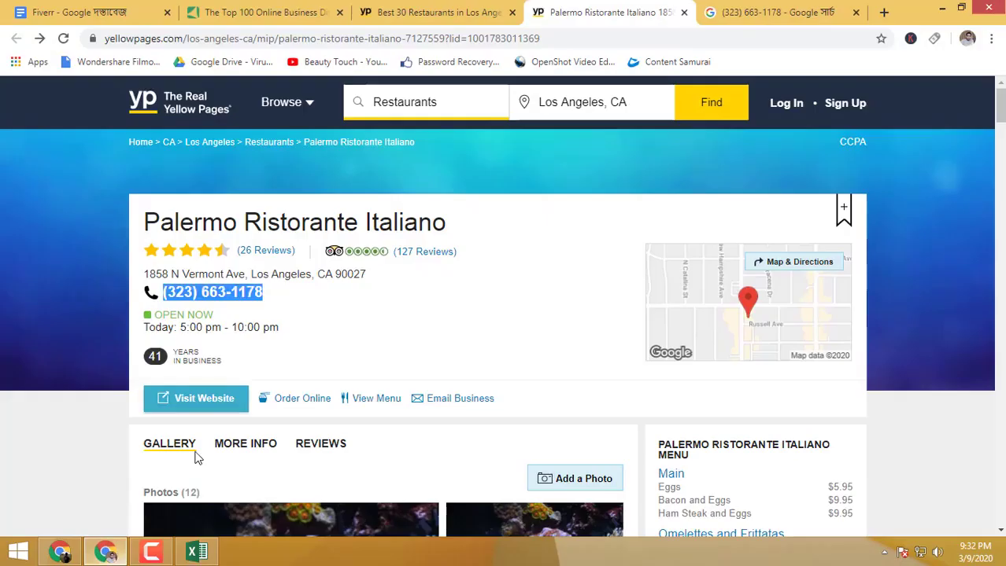
Step: Examine the Palermo listing's address, hours and service details in Chrome, and highlight the empty worksheet rows below the entry in Excel
{"action": "left_click", "coordinate": [106, 553]}
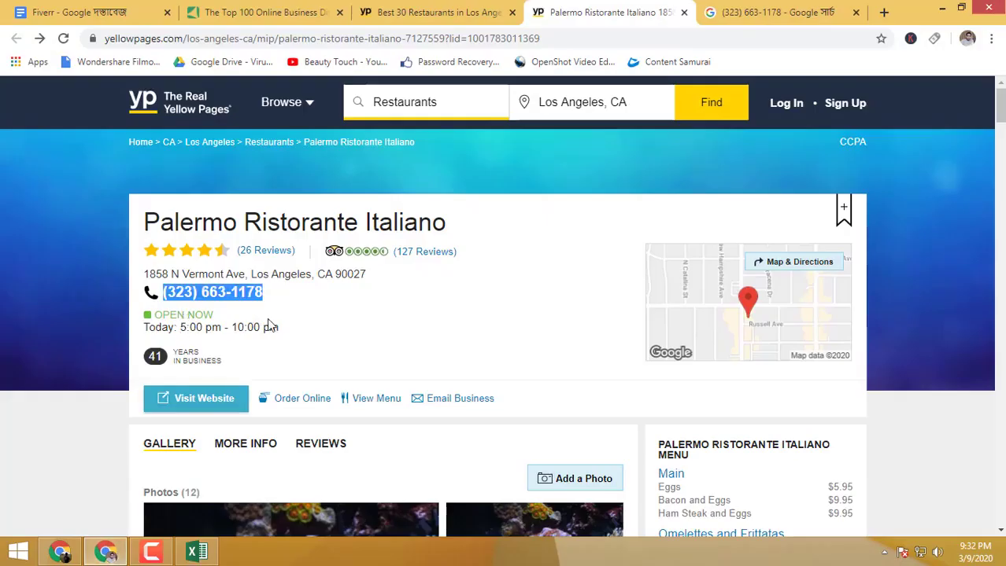
{"action": "triple_click", "coordinate": [338, 275]}
{"action": "left_click", "coordinate": [216, 354]}
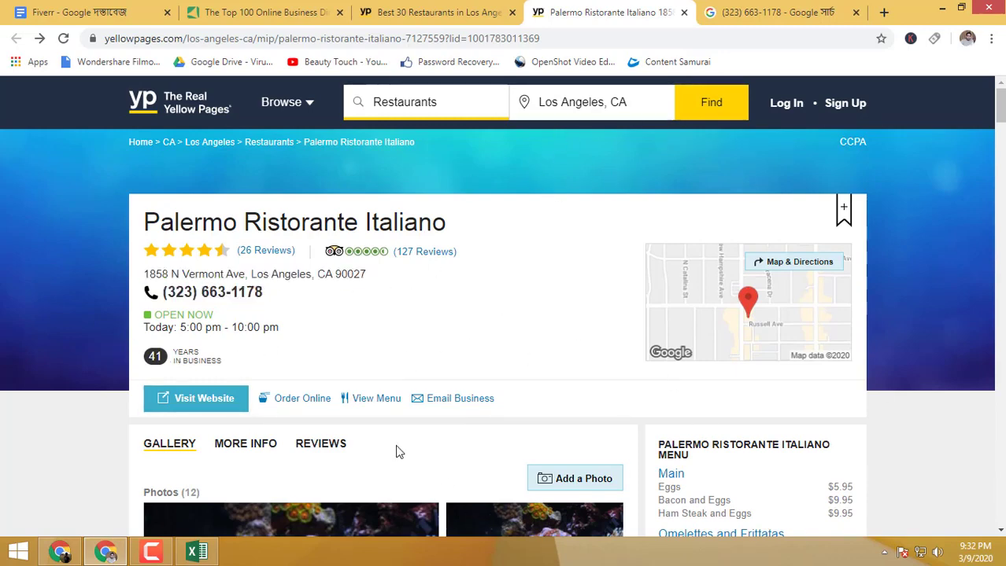
{"action": "scroll", "coordinate": [429, 455], "scroll_direction": "down", "scroll_amount": 6}
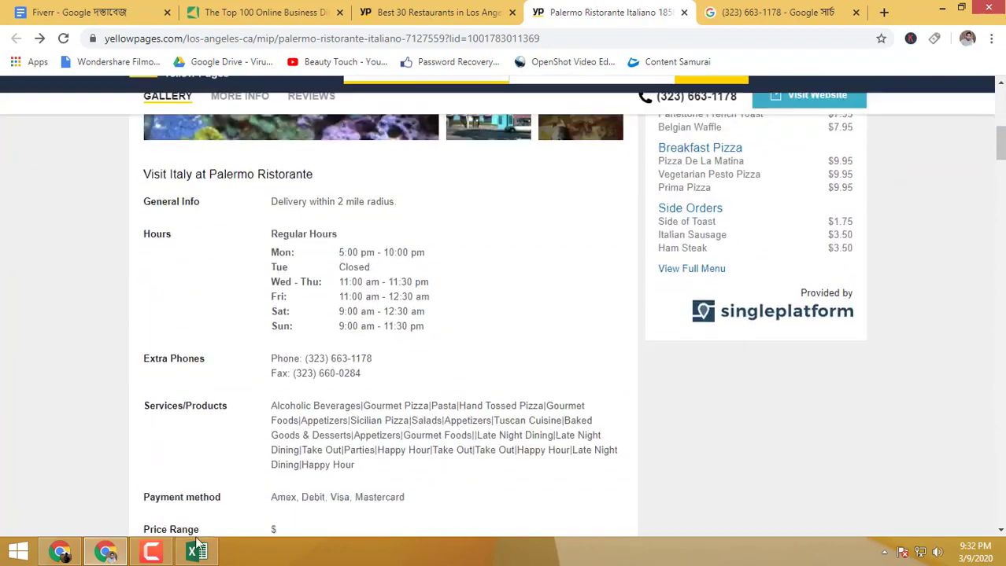
{"action": "left_click", "coordinate": [196, 553]}
{"action": "left_click", "coordinate": [607, 323]}
{"action": "mouse_move", "coordinate": [145, 193]}
{"action": "left_mouse_down"}
{"action": "mouse_move", "coordinate": [187, 438]}
{"action": "mouse_move", "coordinate": [631, 456]}
{"action": "mouse_move", "coordinate": [532, 492]}
{"action": "left_mouse_up"}
Step: Close both YellowPages tabs in Chrome and return to the Top 100 Online Business Directories article
{"action": "left_click", "coordinate": [106, 552]}
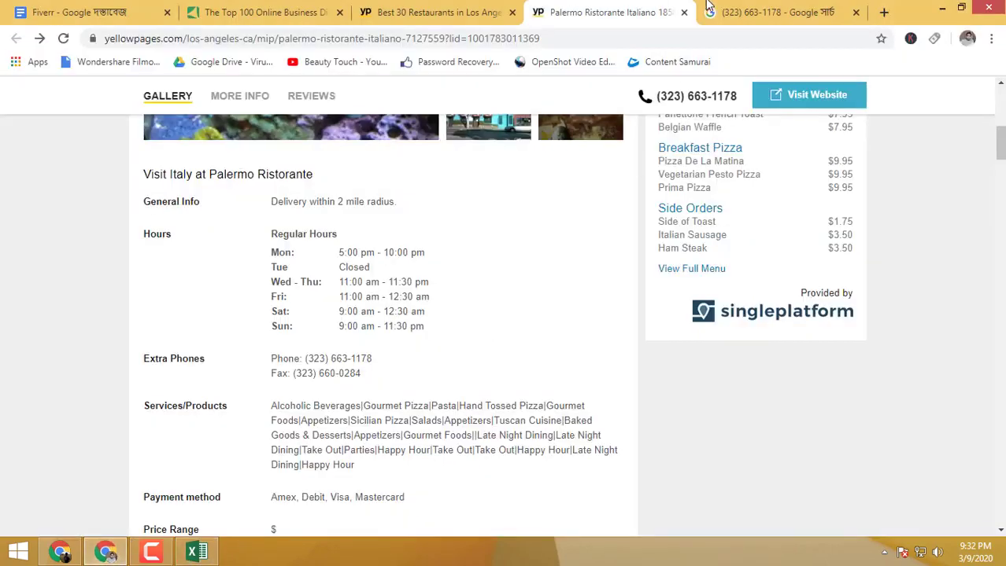
{"action": "left_click", "coordinate": [438, 12]}
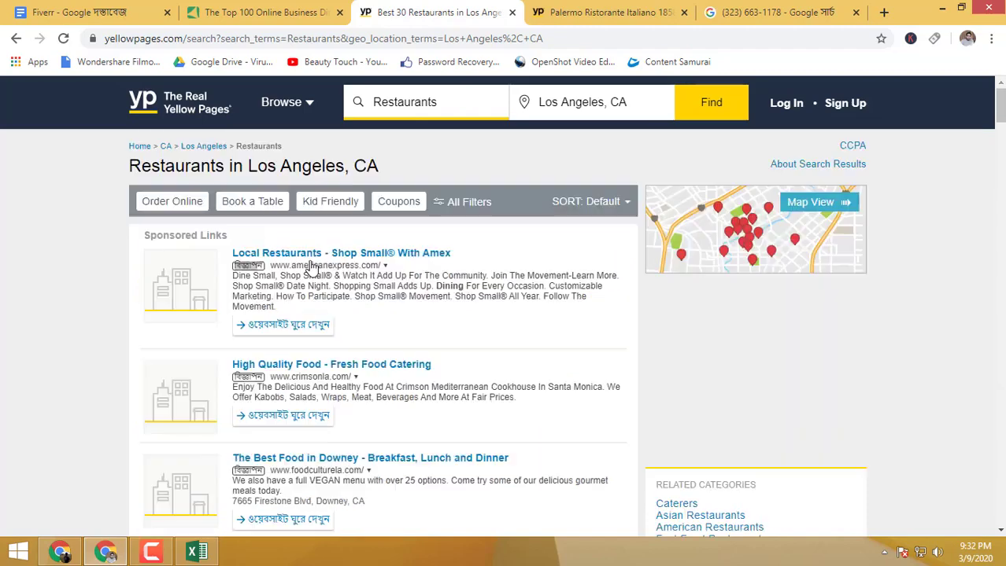
{"action": "left_click", "coordinate": [512, 13]}
{"action": "left_click", "coordinate": [512, 12]}
{"action": "left_click", "coordinate": [226, 11]}
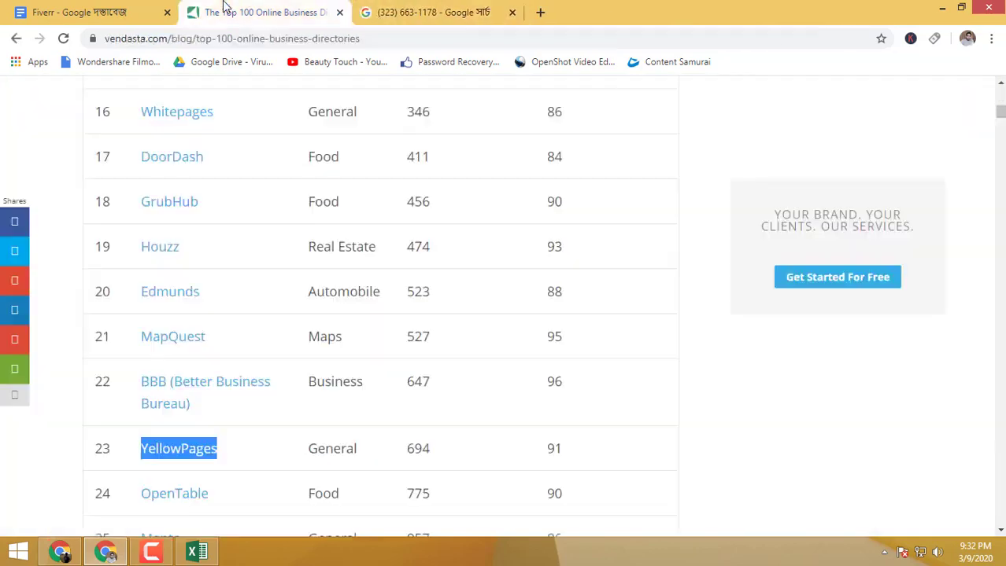
Step: Search Google for OpenTable from the directory list and highlight the title of the first result
{"action": "scroll", "coordinate": [420, 455], "scroll_direction": "down", "scroll_amount": 4}
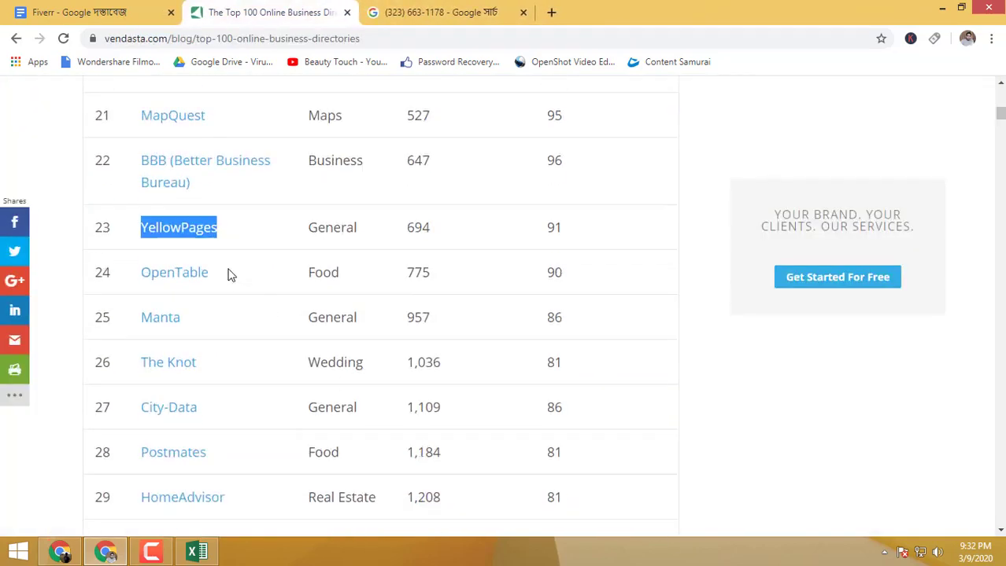
{"action": "left_click", "coordinate": [228, 273]}
{"action": "left_click_drag", "start_coordinate": [232, 281], "coordinate": [163, 273]}
{"action": "right_click", "coordinate": [174, 267]}
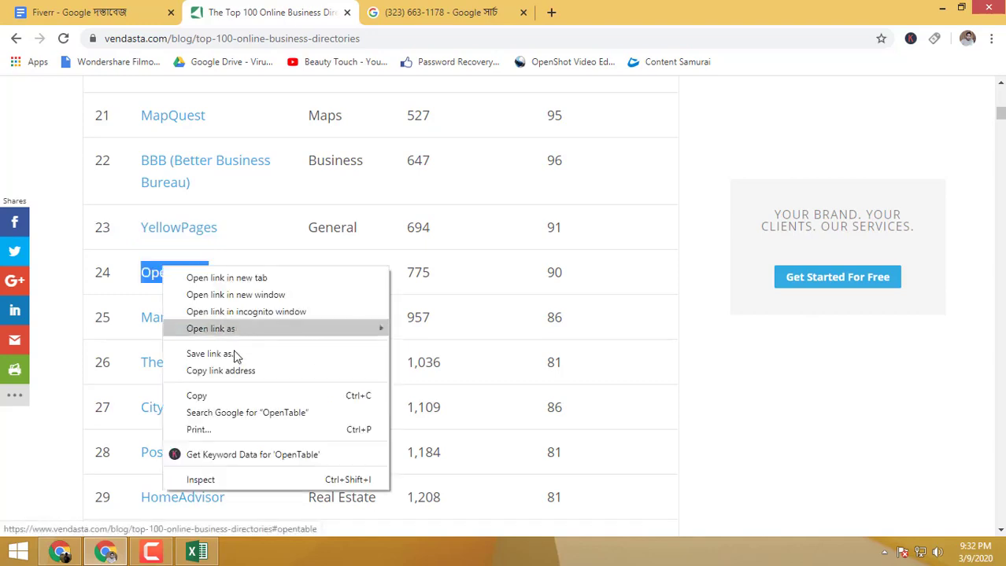
{"action": "left_click", "coordinate": [197, 395]}
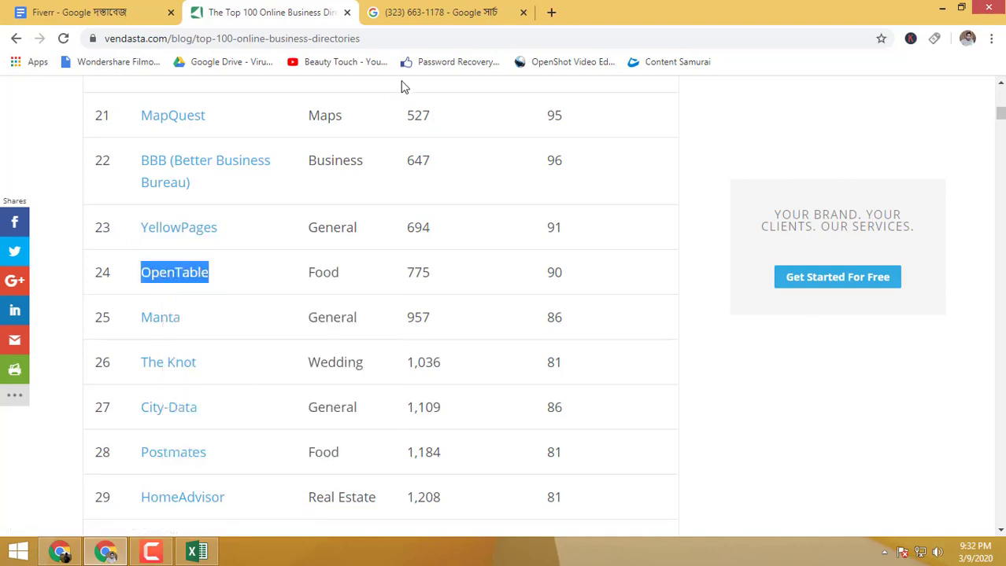
{"action": "right_click", "coordinate": [182, 277]}
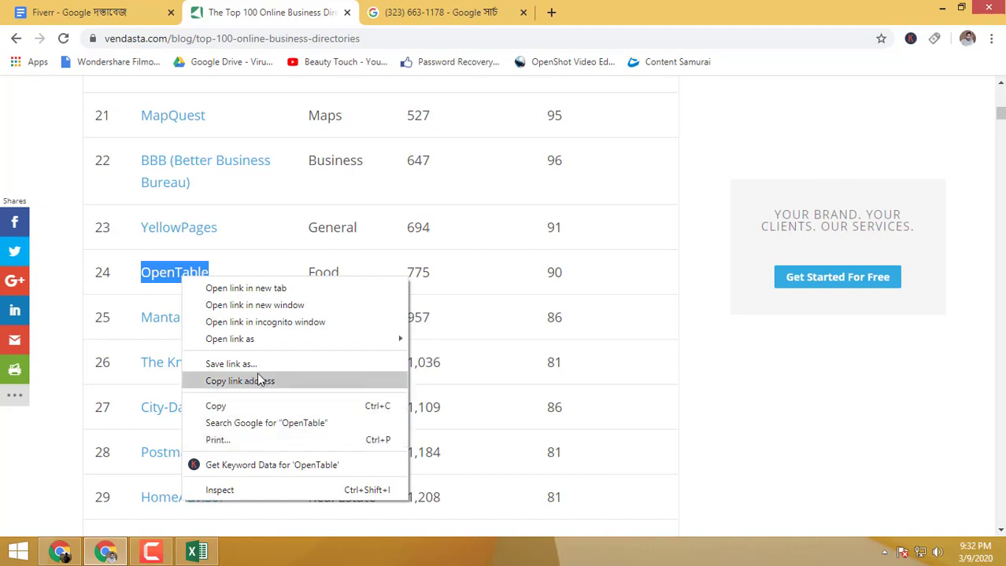
{"action": "left_click", "coordinate": [267, 424]}
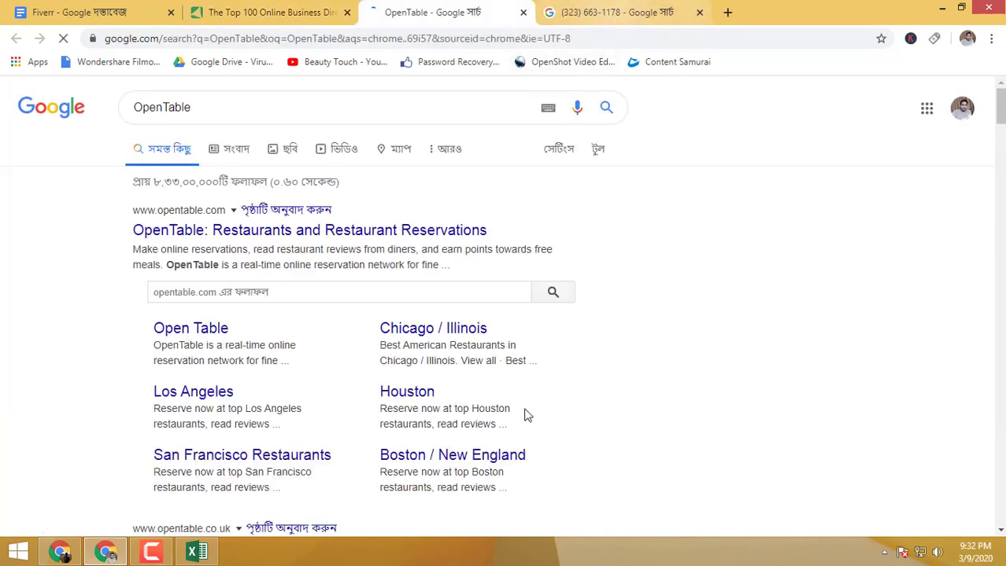
{"action": "left_click_drag", "start_coordinate": [503, 228], "coordinate": [44, 218]}
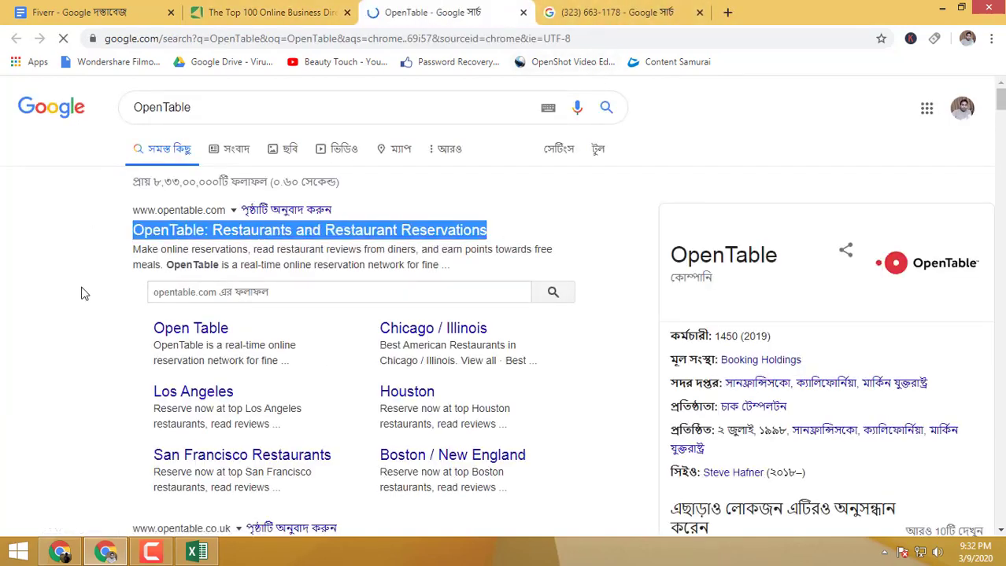
Step: Open the OpenTable website from the first Google result
{"action": "left_click", "coordinate": [592, 436]}
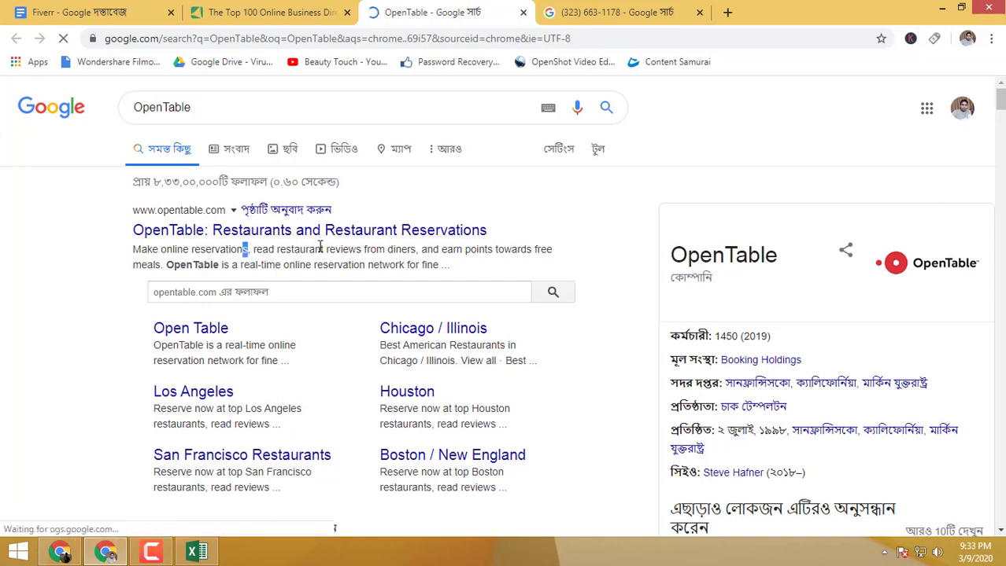
{"action": "triple_click", "coordinate": [247, 250]}
{"action": "left_click", "coordinate": [211, 236]}
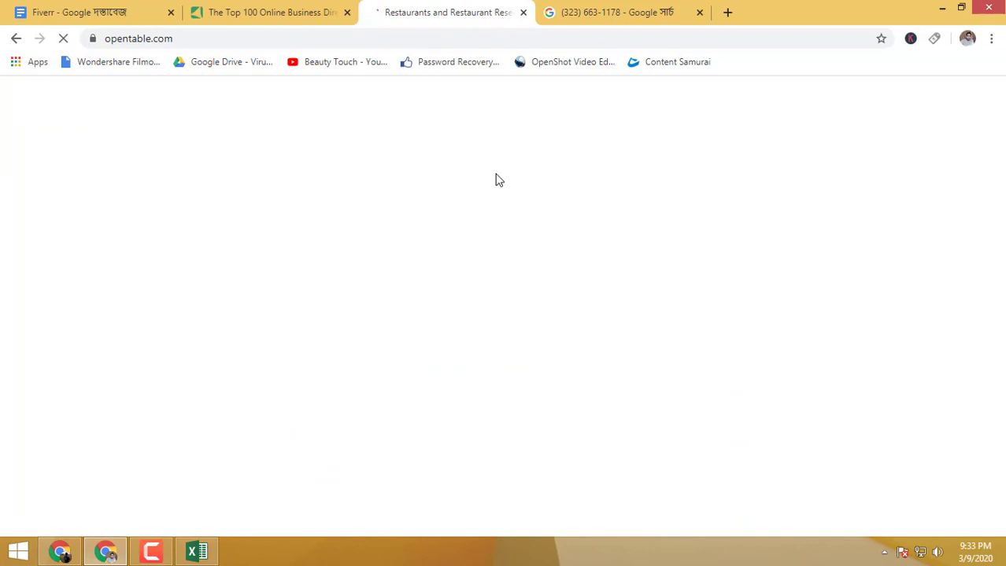
Step: Return to the Top 100 Online Business Directories article and search Google for the Manta entry
{"action": "left_click", "coordinate": [287, 11]}
{"action": "scroll", "coordinate": [307, 234], "scroll_direction": "down", "scroll_amount": 2}
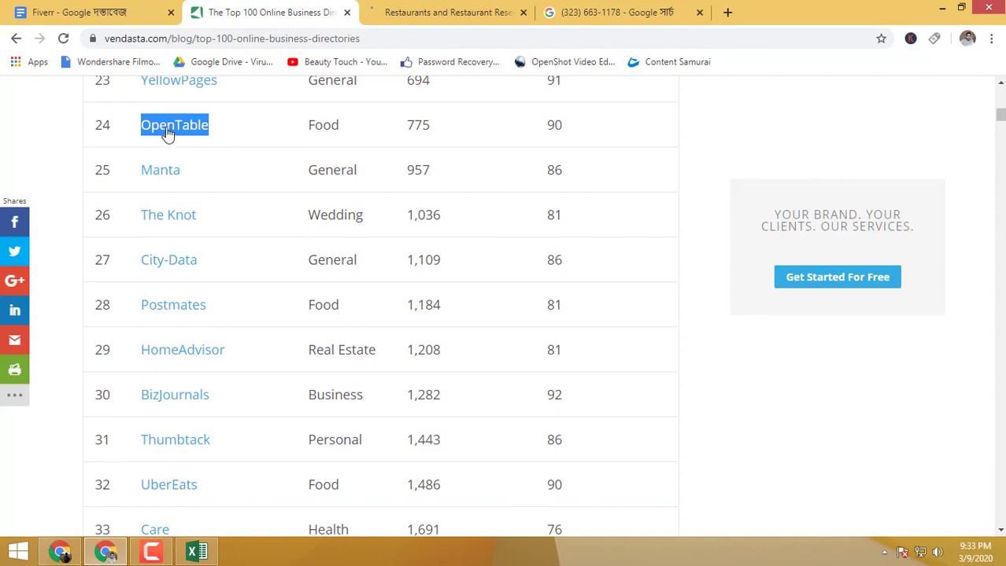
{"action": "double_click", "coordinate": [213, 180]}
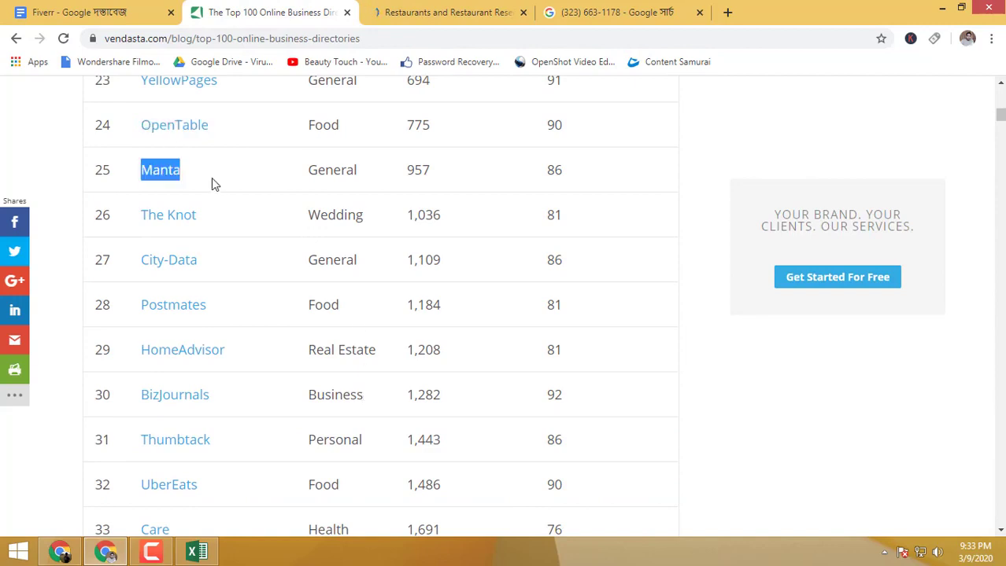
{"action": "right_click", "coordinate": [164, 171]}
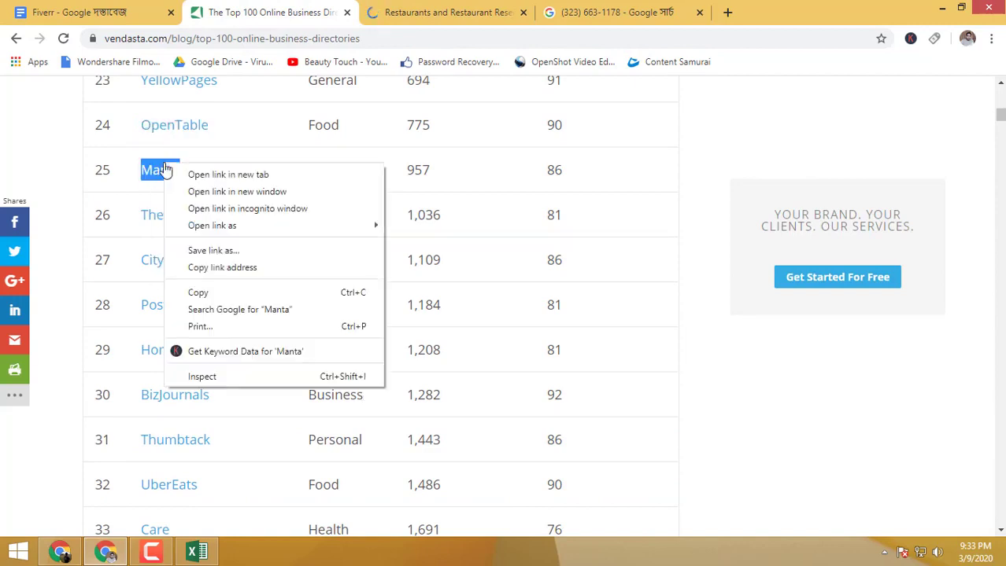
{"action": "left_click", "coordinate": [221, 304]}
Step: Examine the OpenTable homepage, highlighting the "Find your table for any occasion" heading and checking the location, restaurant or cuisine search
{"action": "left_click", "coordinate": [555, 10]}
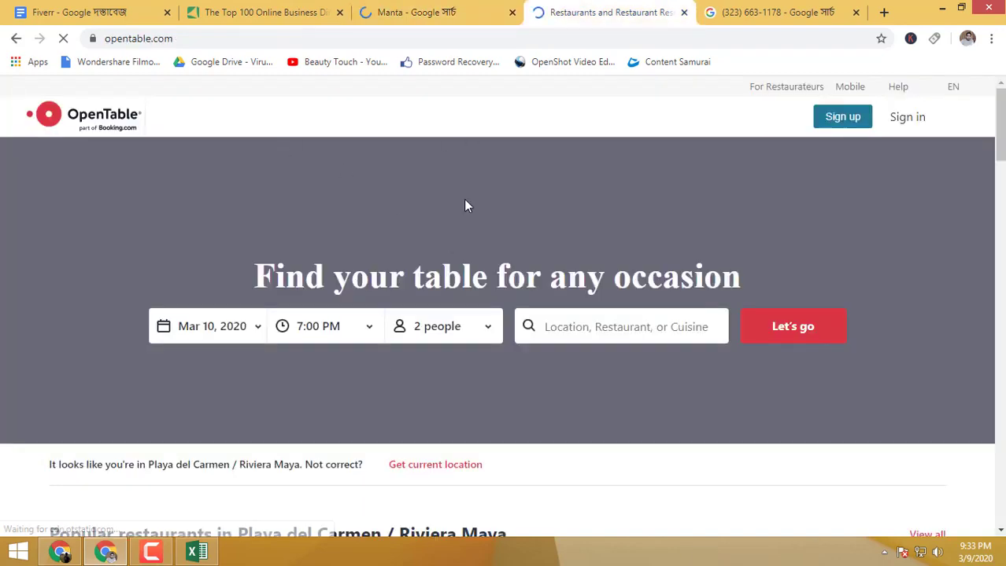
{"action": "triple_click", "coordinate": [287, 264]}
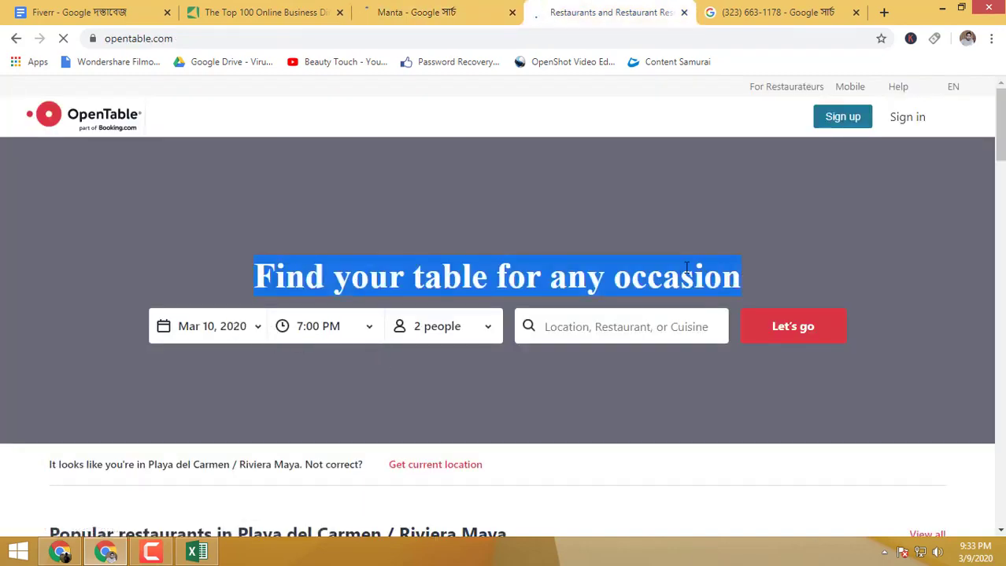
{"action": "double_click", "coordinate": [650, 282]}
{"action": "left_click", "coordinate": [650, 282]}
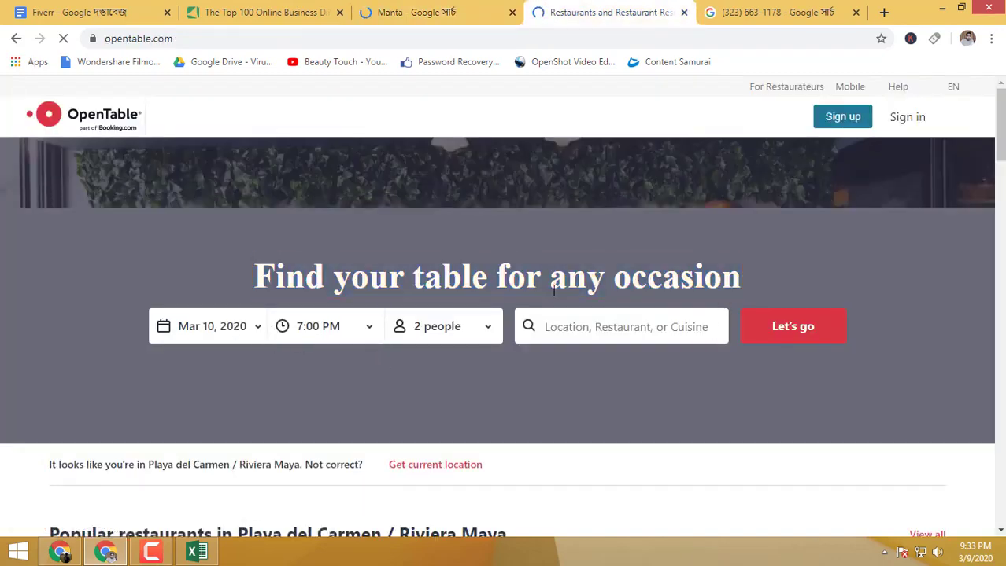
{"action": "triple_click", "coordinate": [650, 282]}
{"action": "scroll", "coordinate": [696, 372], "scroll_direction": "down", "scroll_amount": 3}
{"action": "scroll", "coordinate": [695, 372], "scroll_direction": "down", "scroll_amount": 2}
{"action": "scroll", "coordinate": [696, 372], "scroll_direction": "up", "scroll_amount": 5}
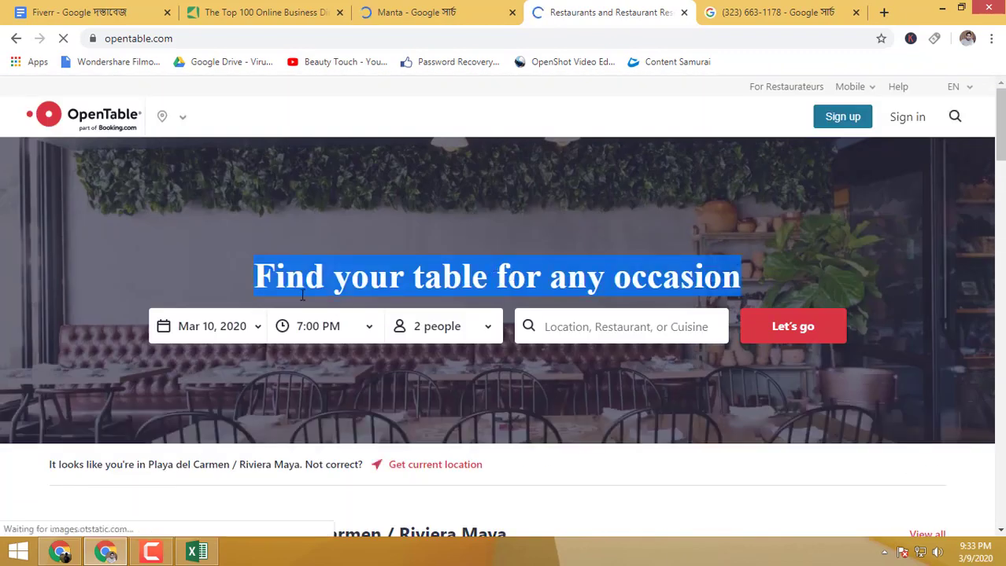
{"action": "left_click", "coordinate": [634, 334]}
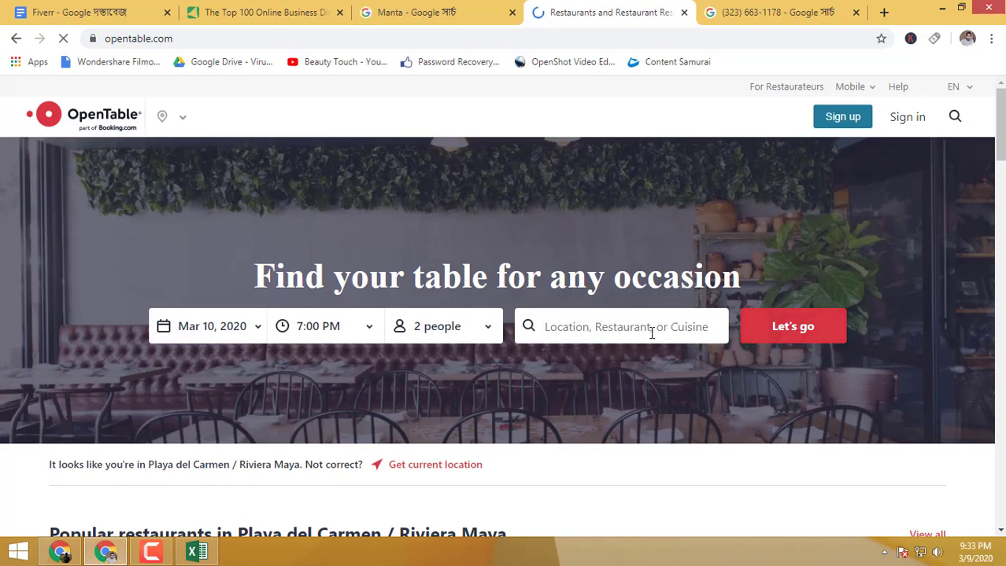
Step: Open the Manta website from its Google search results
{"action": "left_click", "coordinate": [520, 4]}
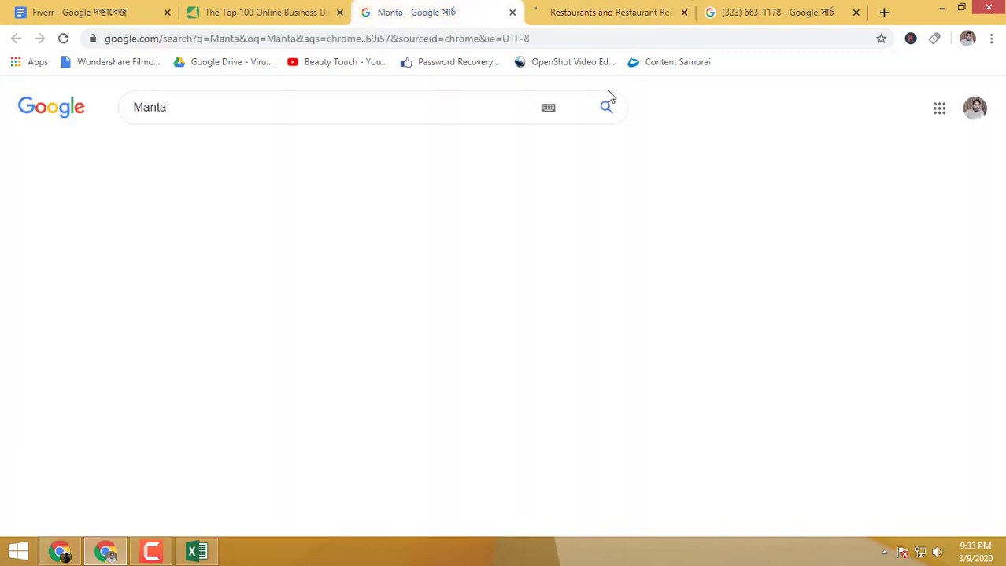
{"action": "left_click_drag", "start_coordinate": [397, 238], "coordinate": [203, 231]}
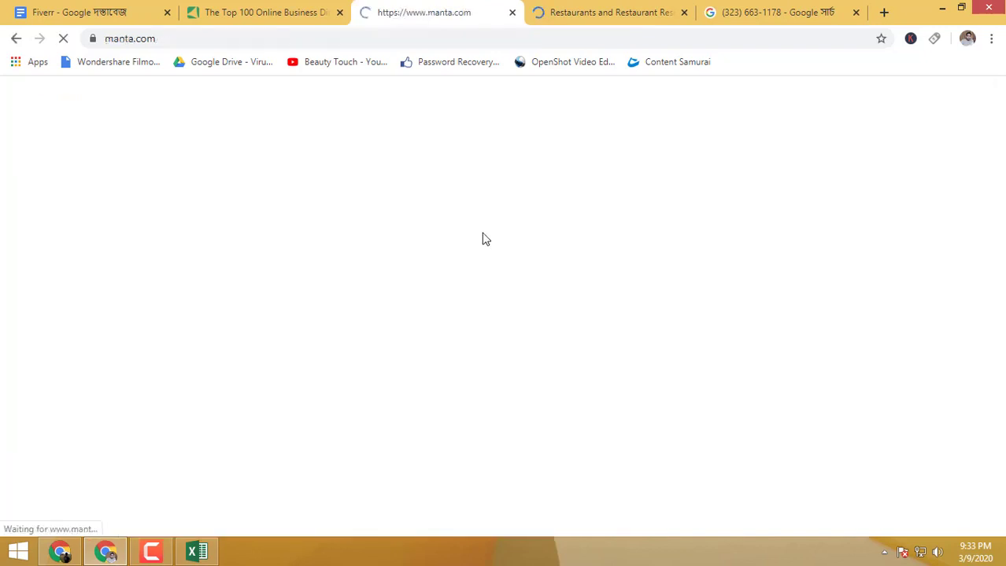
Step: Close the OpenTable page and return to the directories article to view the entries below Manta
{"action": "left_click", "coordinate": [595, 10]}
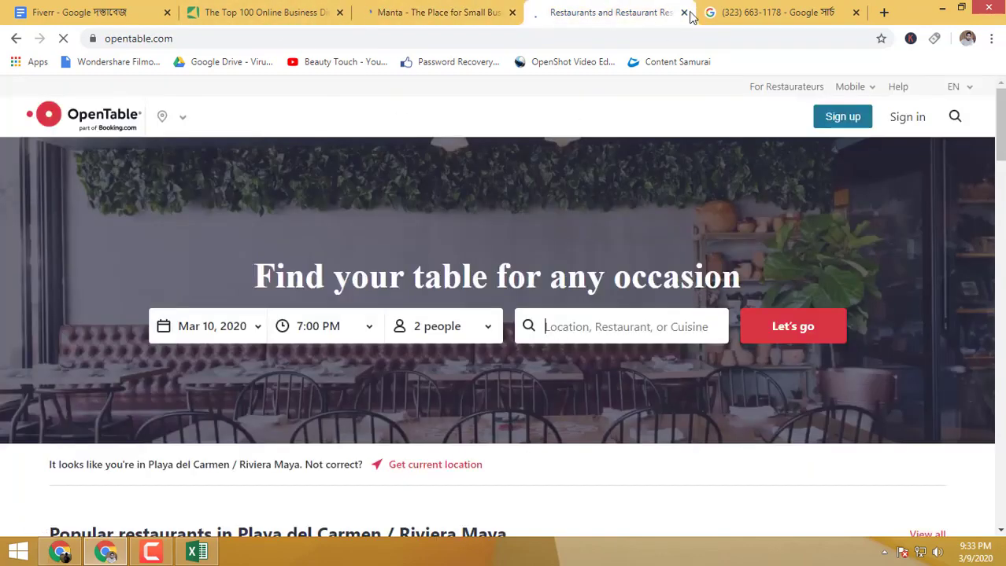
{"action": "left_click", "coordinate": [684, 12]}
{"action": "left_click", "coordinate": [211, 6]}
{"action": "scroll", "coordinate": [494, 316], "scroll_direction": "down", "scroll_amount": 2}
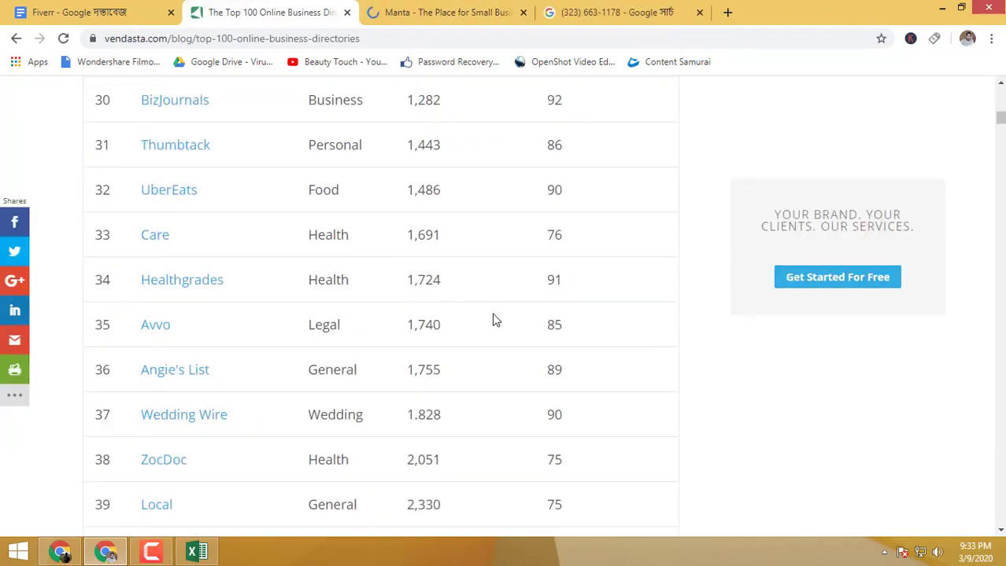
{"action": "left_click", "coordinate": [591, 9]}
{"action": "left_click", "coordinate": [87, 12]}
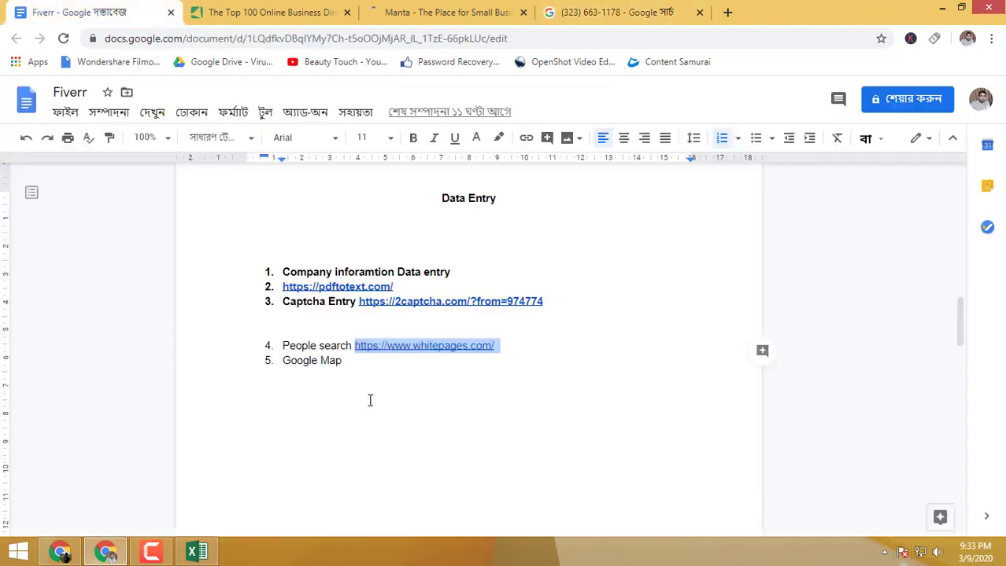
{"action": "left_click_drag", "start_coordinate": [519, 351], "coordinate": [362, 352]}
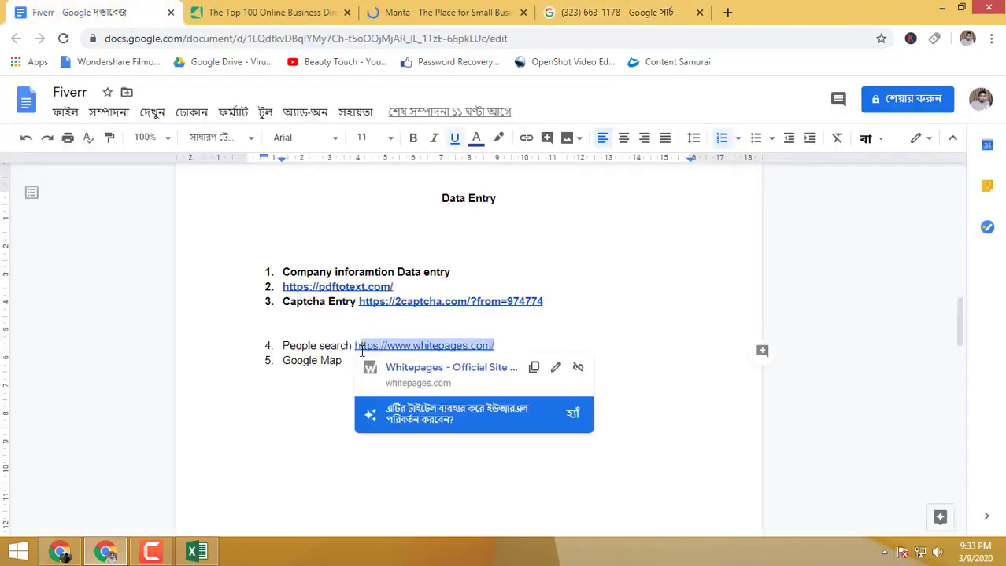
{"action": "right_click", "coordinate": [370, 346]}
{"action": "left_click", "coordinate": [387, 346]}
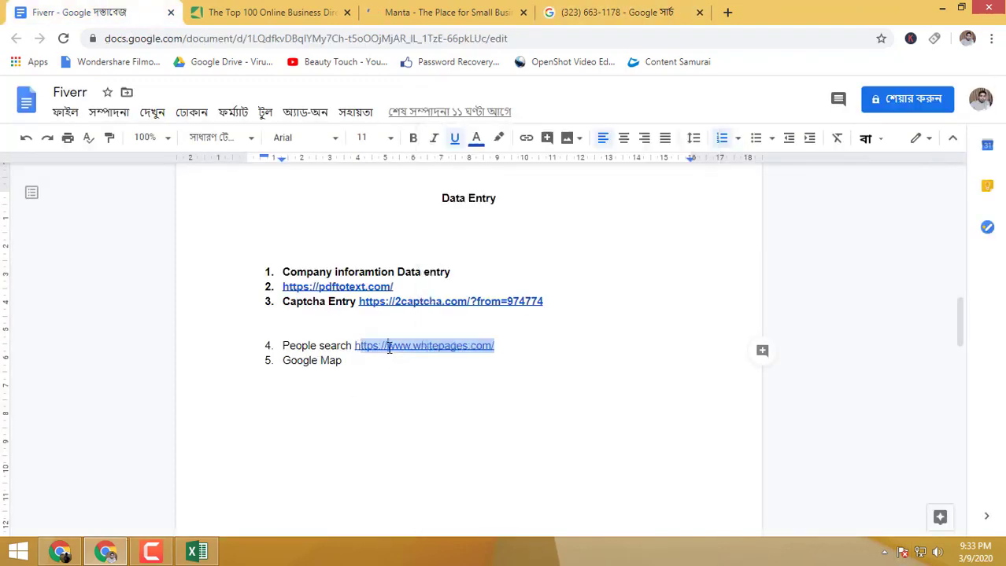
{"action": "left_click", "coordinate": [522, 346]}
{"action": "left_click_drag", "start_coordinate": [570, 338], "coordinate": [357, 347]}
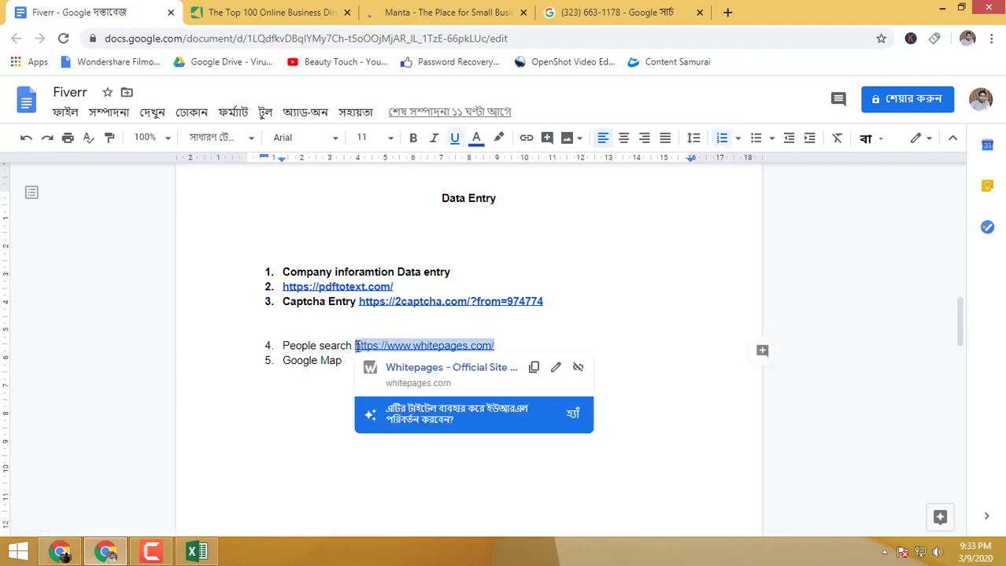
{"action": "right_click", "coordinate": [368, 346]}
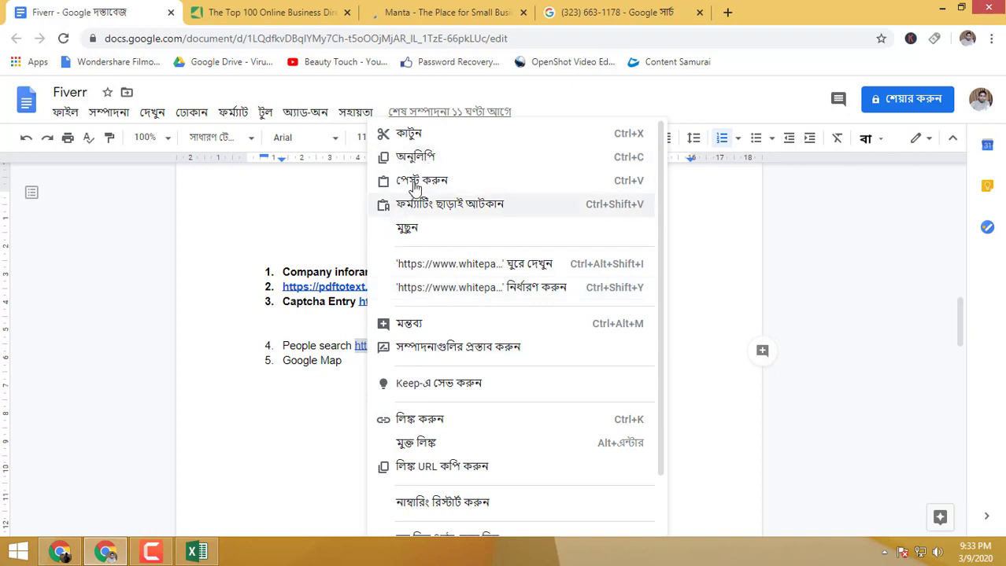
{"action": "left_click", "coordinate": [410, 155]}
Step: Open the copied Whitepages link in the tab holding the phone number search
{"action": "left_click", "coordinate": [629, 14]}
{"action": "left_click", "coordinate": [651, 39]}
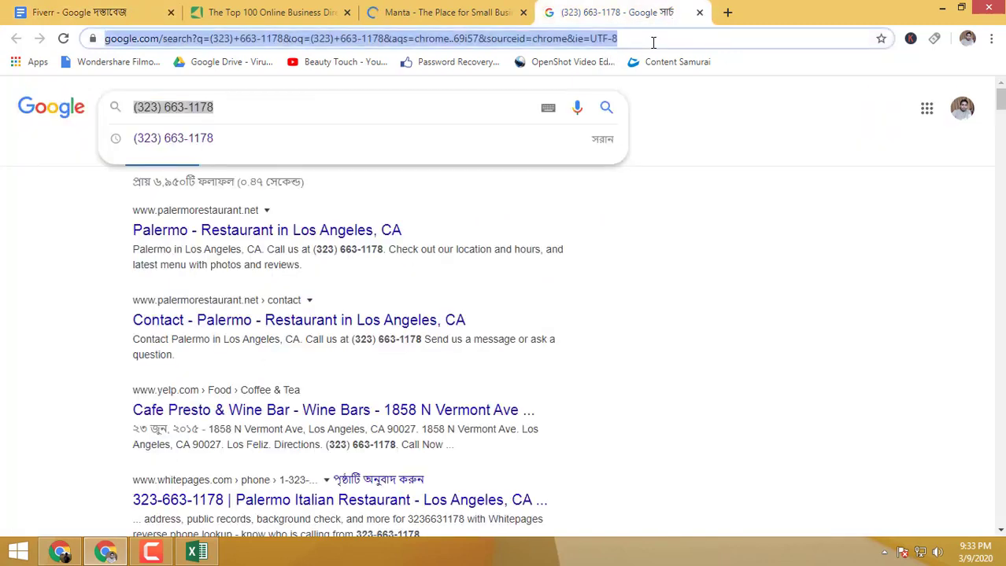
{"action": "right_click", "coordinate": [652, 41]}
{"action": "left_click", "coordinate": [724, 136]}
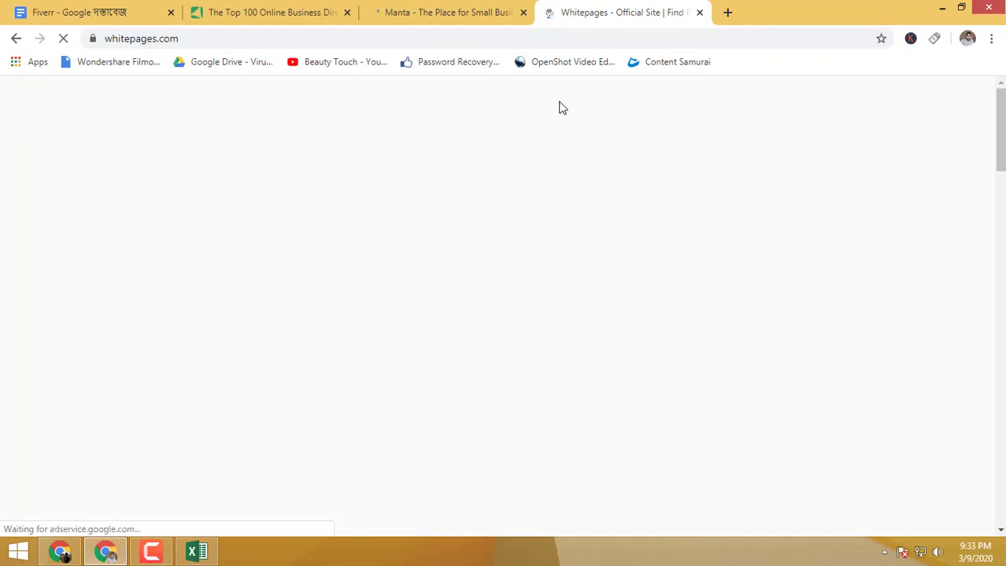
Step: Clear the preset location from the business search on the Manta homepage
{"action": "left_click", "coordinate": [454, 9]}
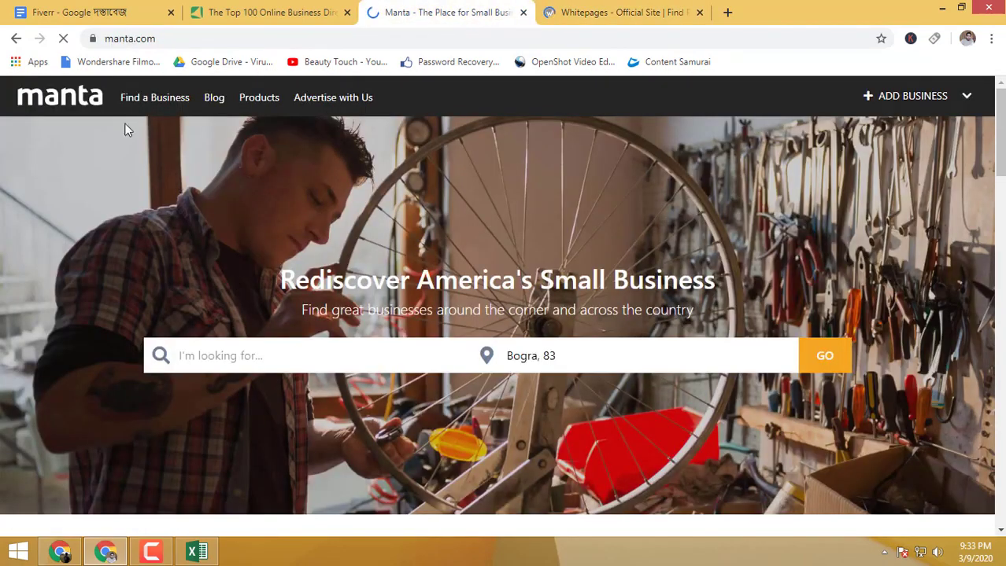
{"action": "left_click", "coordinate": [241, 356]}
{"action": "triple_click", "coordinate": [591, 349]}
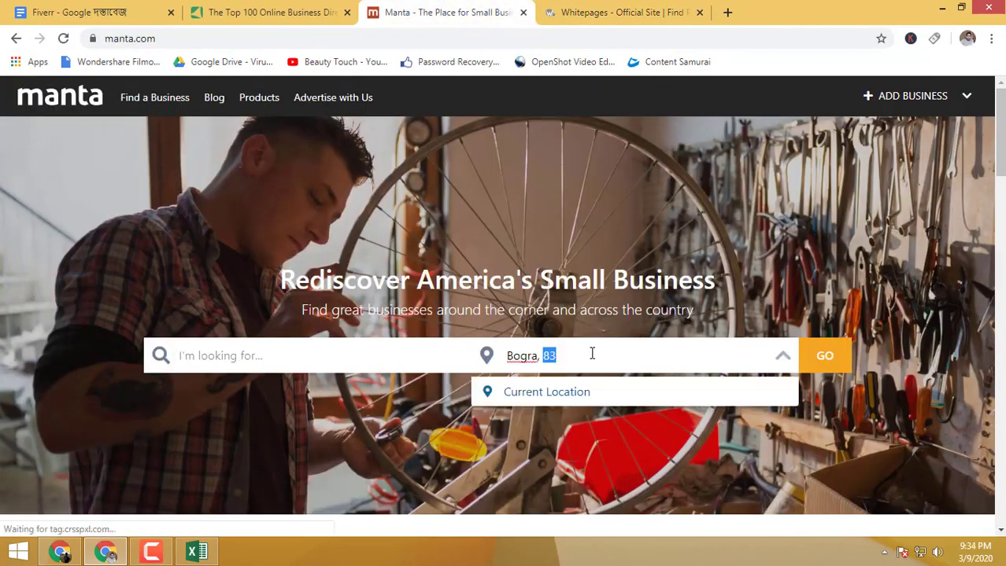
{"action": "key", "text": "BackSpace"}
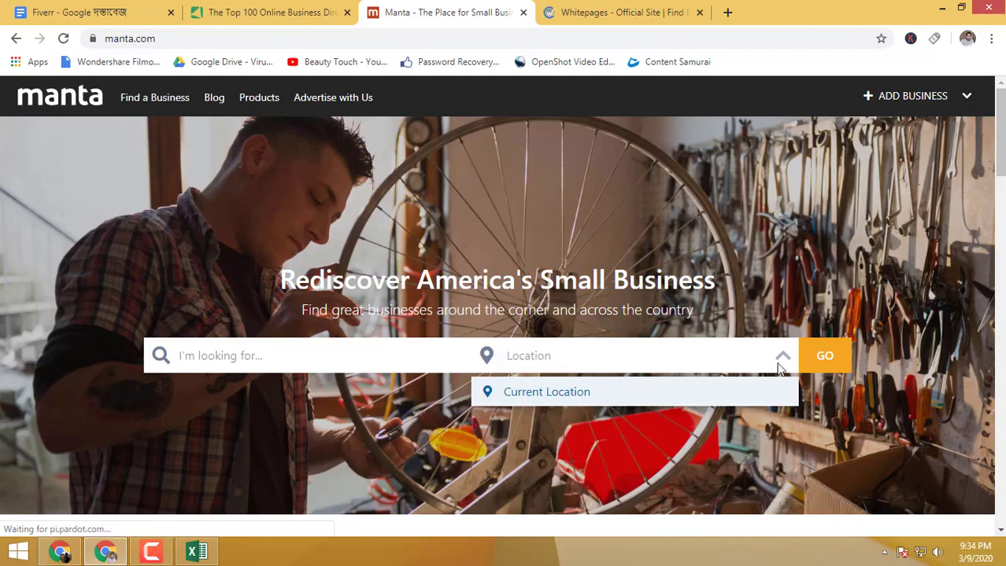
{"action": "left_click", "coordinate": [782, 355]}
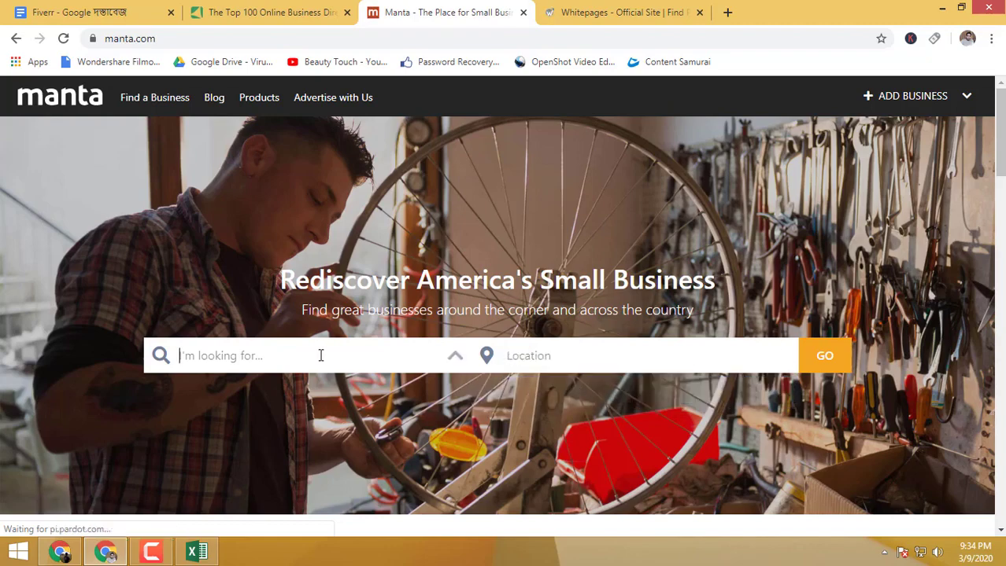
Step: Try "dente" as the search term in Manta's business search
{"action": "scroll", "coordinate": [365, 362], "scroll_direction": "down", "scroll_amount": 3}
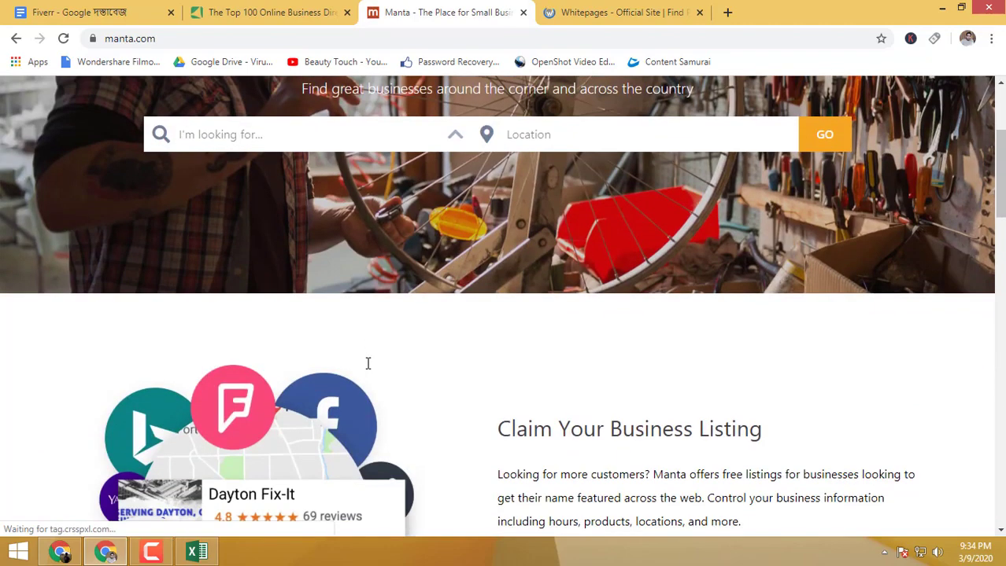
{"action": "scroll", "coordinate": [240, 240], "scroll_direction": "up", "scroll_amount": 1}
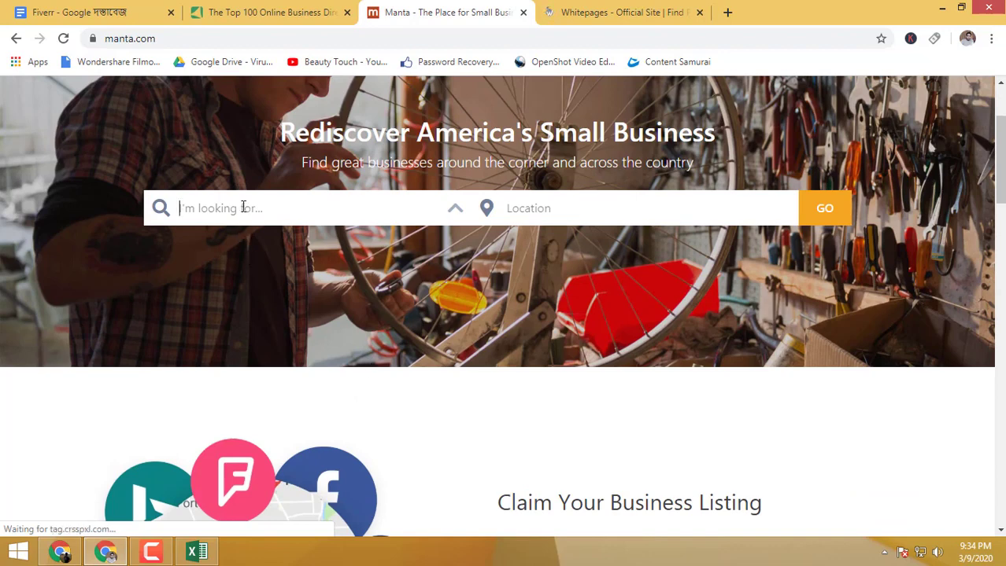
{"action": "type", "text": "dente"}
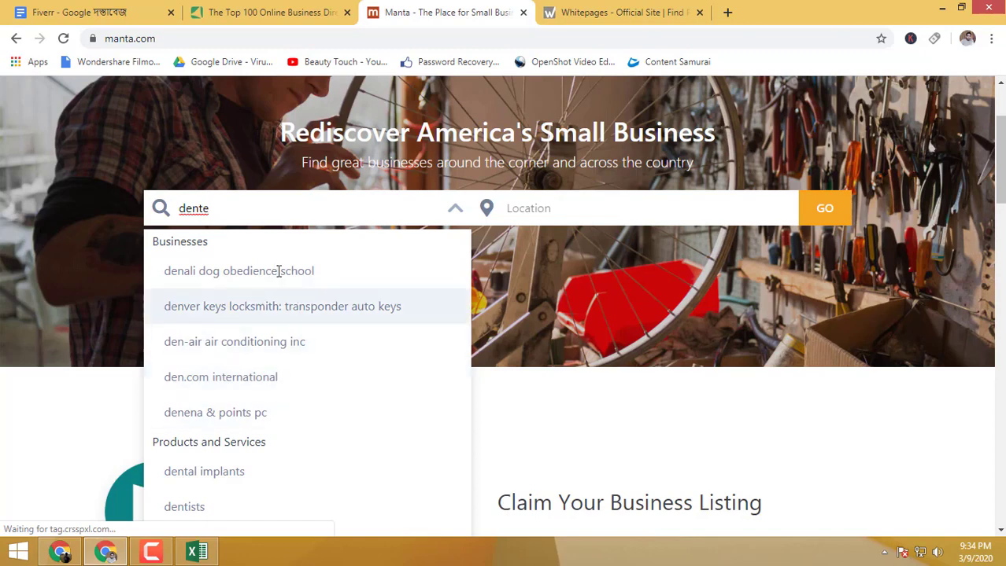
{"action": "double_click", "coordinate": [242, 227]}
{"action": "left_click", "coordinate": [241, 227]}
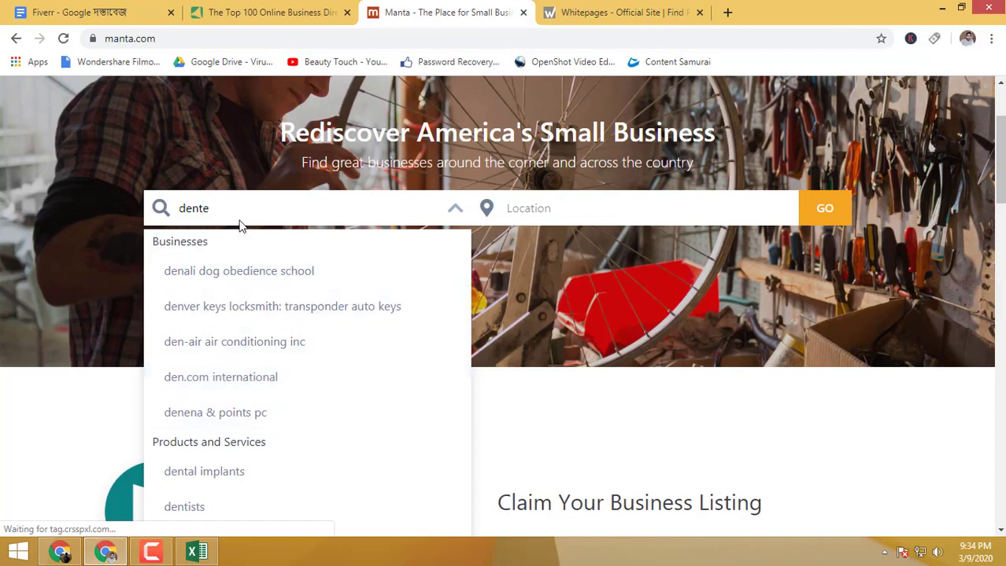
Step: Replace the Manta search term with "dog" and search for the suggested "dog day care" service
{"action": "double_click", "coordinate": [234, 211]}
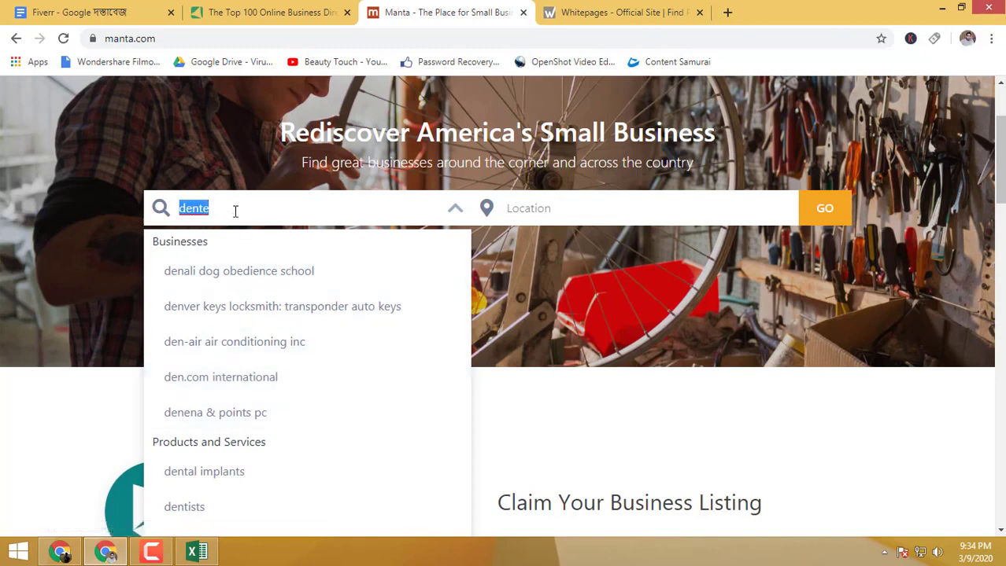
{"action": "type", "text": "dog"}
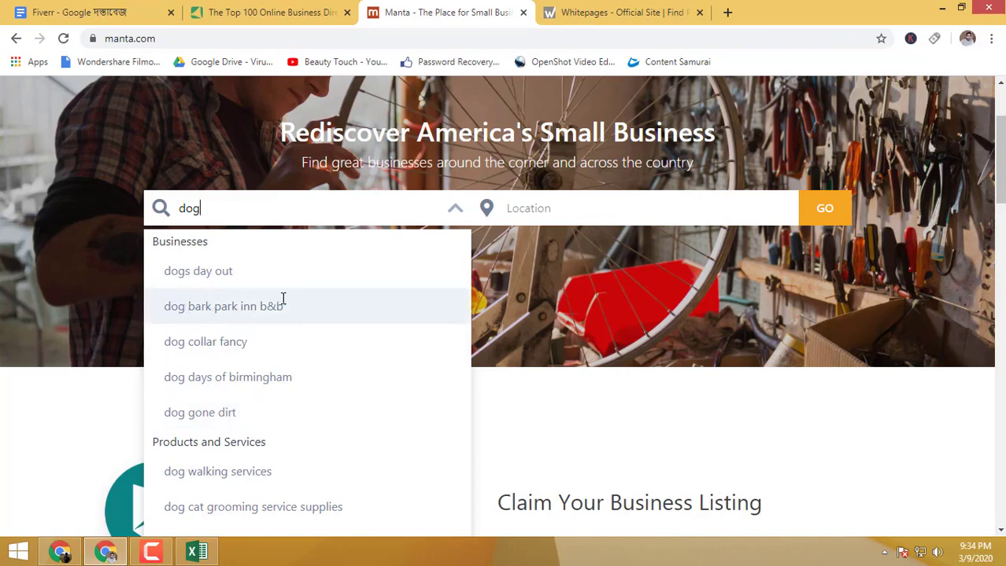
{"action": "scroll", "coordinate": [291, 305], "scroll_direction": "down", "scroll_amount": 2}
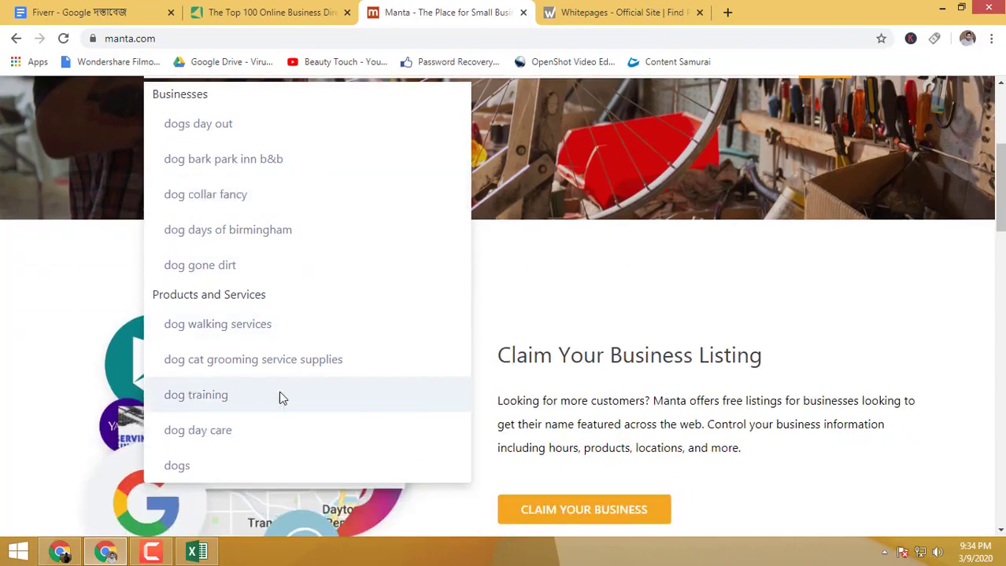
{"action": "left_click", "coordinate": [215, 435]}
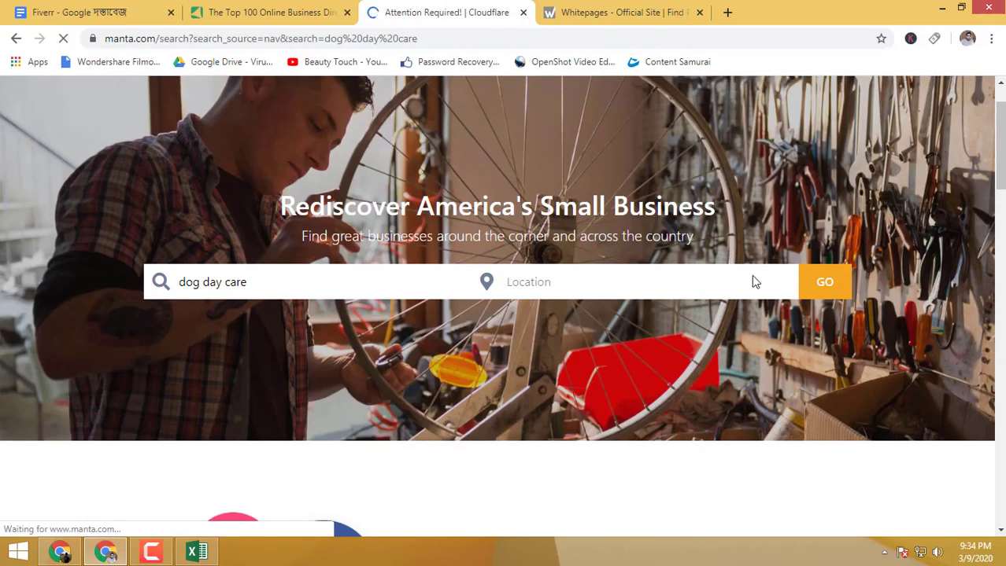
Step: View the Whitepages homepage and highlight its "Find people, contact info & background checks" heading
{"action": "key", "text": "ctrl+Tab"}
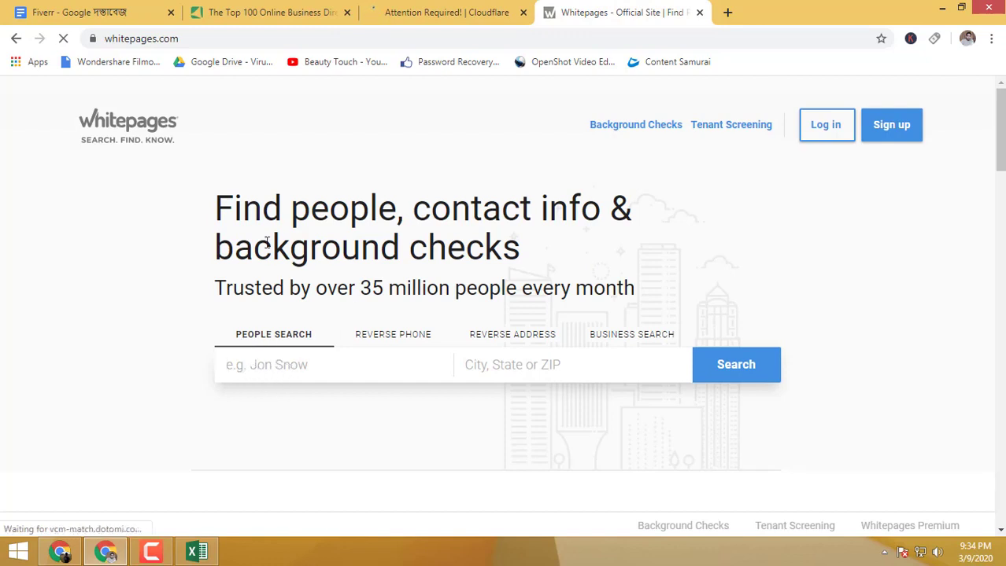
{"action": "left_click_drag", "start_coordinate": [215, 201], "coordinate": [635, 289]}
{"action": "triple_click", "coordinate": [610, 288]}
{"action": "triple_click", "coordinate": [435, 240]}
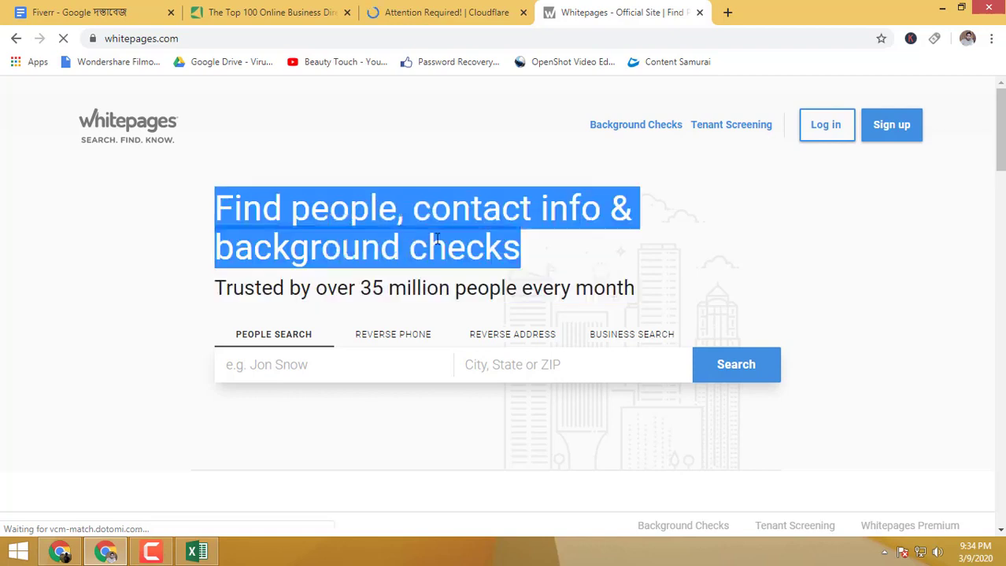
Step: Search Google in a new tab for "usa fake name generator"
{"action": "left_click", "coordinate": [727, 12]}
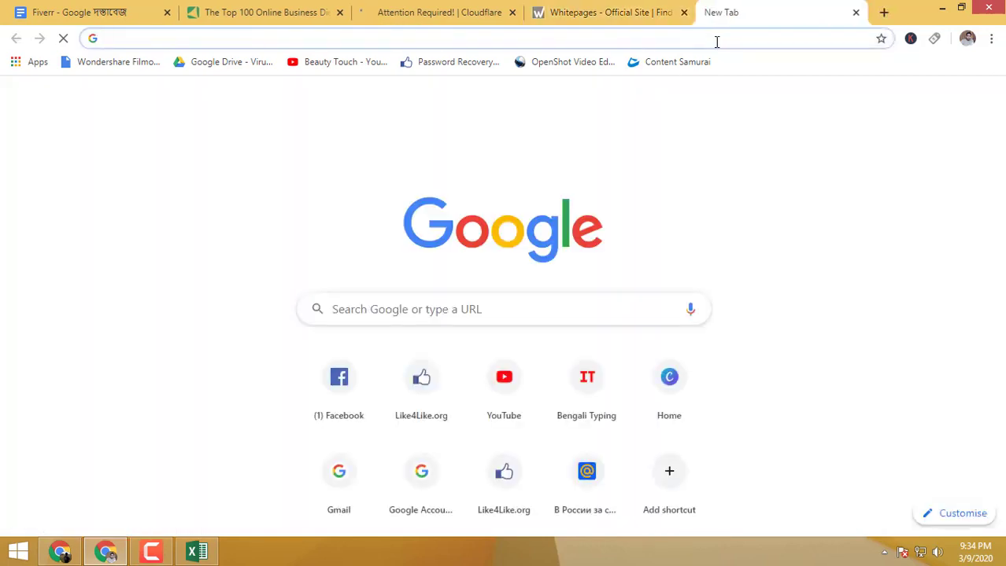
{"action": "type", "text": "fac"}
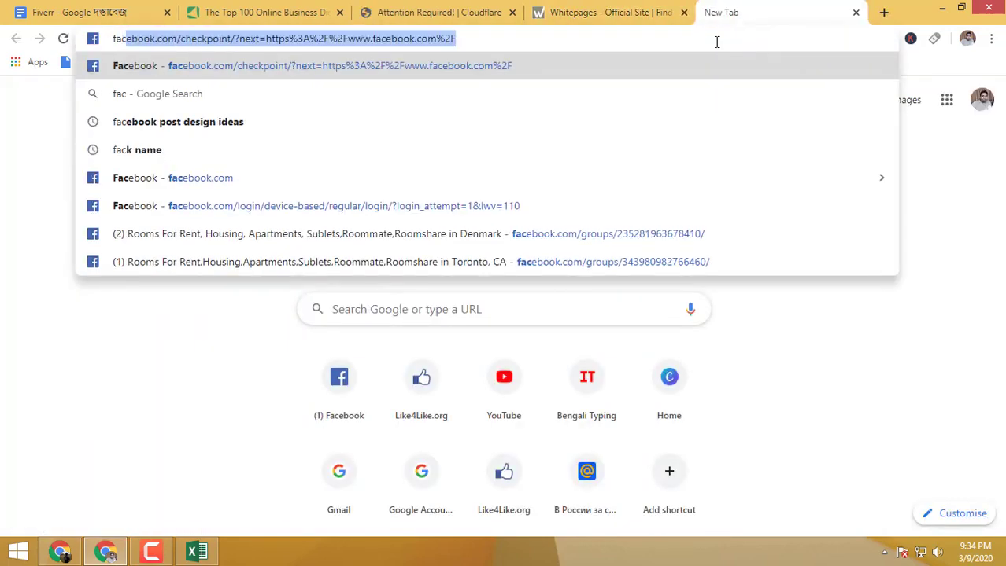
{"action": "type", "text": "k n"}
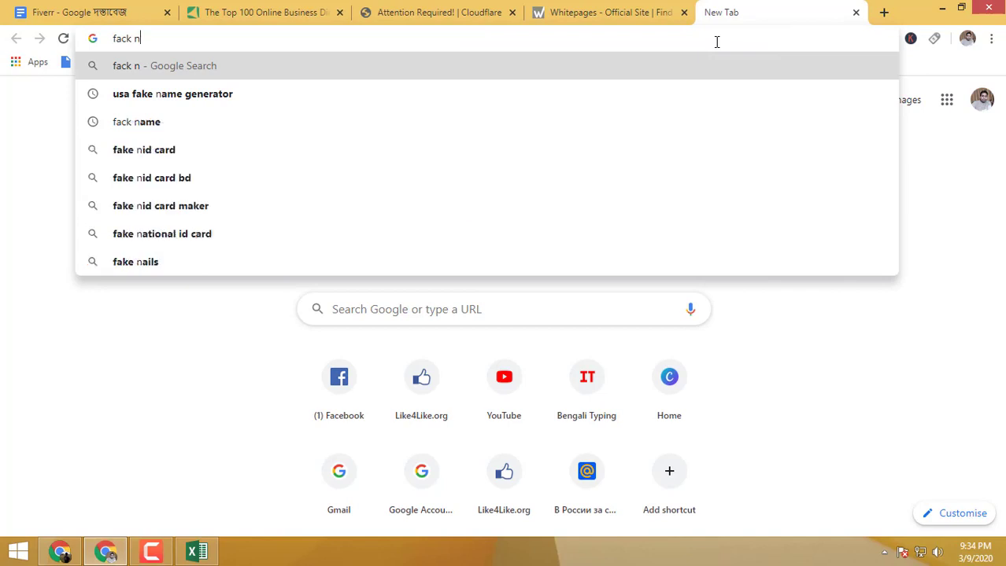
{"action": "left_click", "coordinate": [291, 103]}
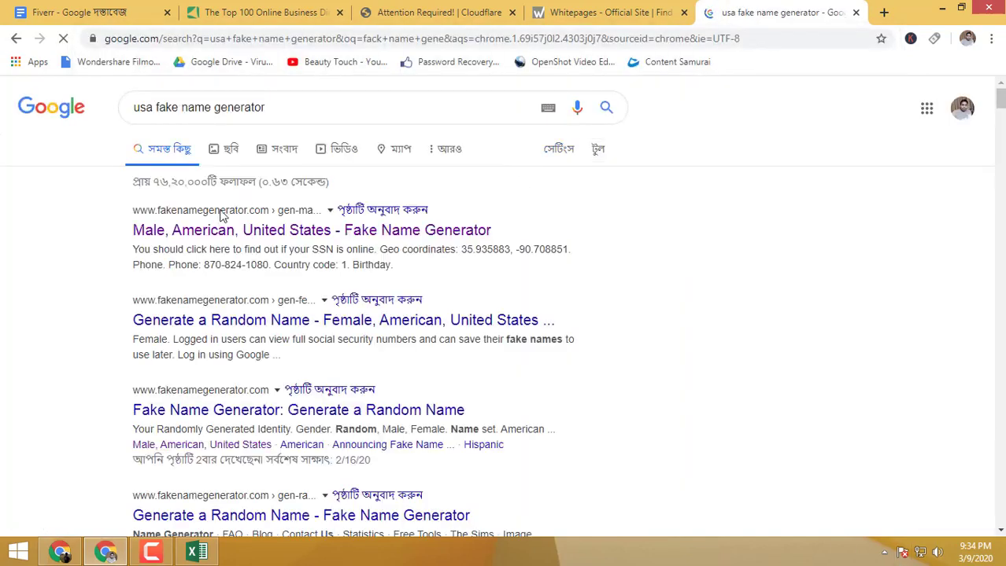
Step: Open the fakenamegenerator.com search result for a male American identity in the United States
{"action": "left_click_drag", "start_coordinate": [114, 230], "coordinate": [391, 231]}
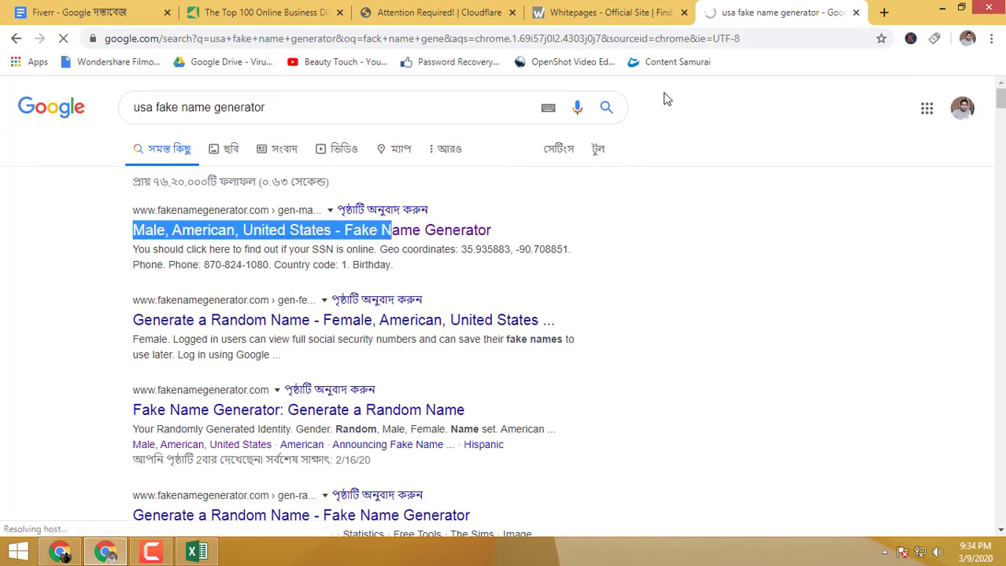
{"action": "left_click", "coordinate": [100, 240]}
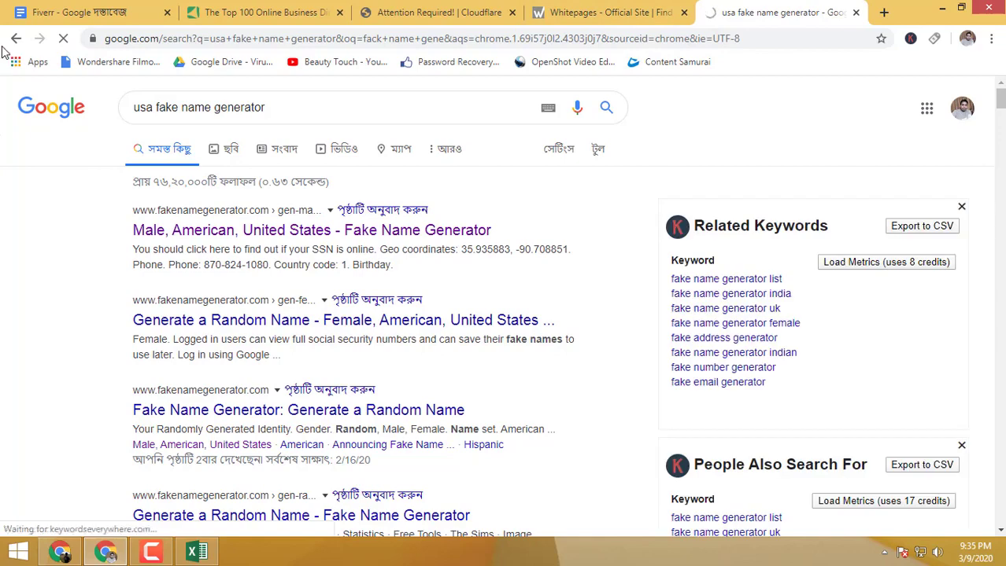
{"action": "left_click", "coordinate": [281, 230]}
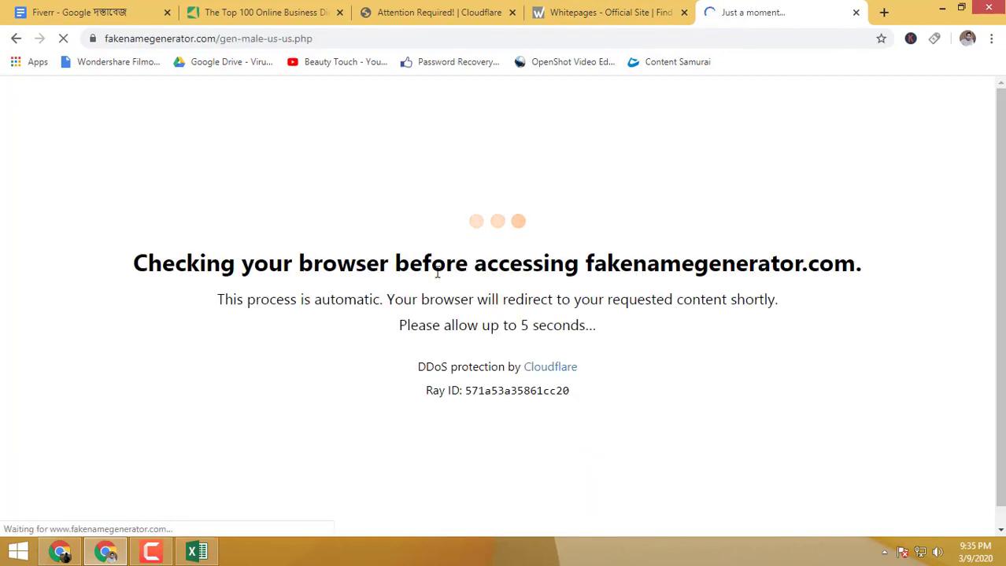
{"action": "left_click_drag", "start_coordinate": [145, 253], "coordinate": [586, 402]}
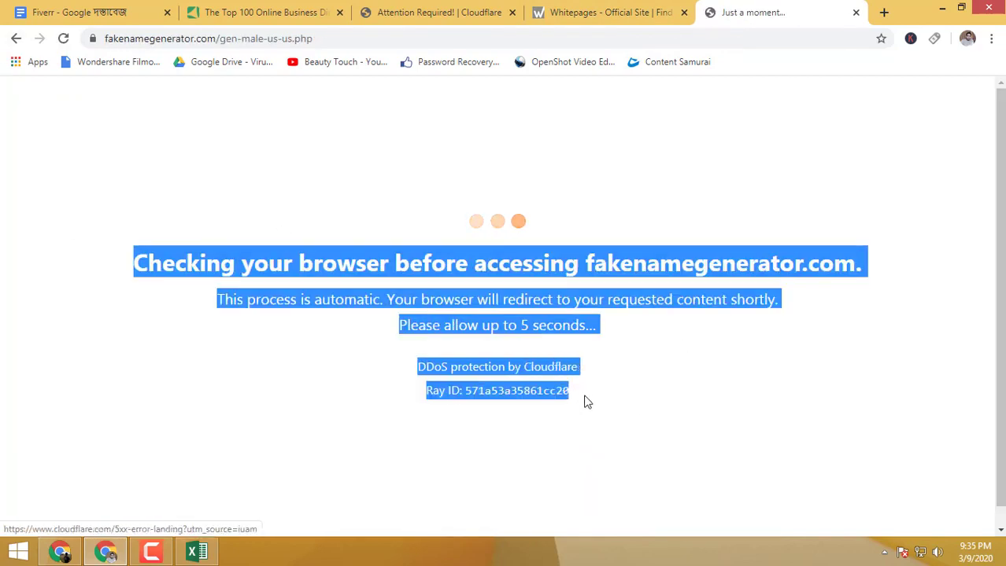
{"action": "triple_click", "coordinate": [656, 396]}
{"action": "double_click", "coordinate": [700, 359]}
{"action": "left_click", "coordinate": [703, 363]}
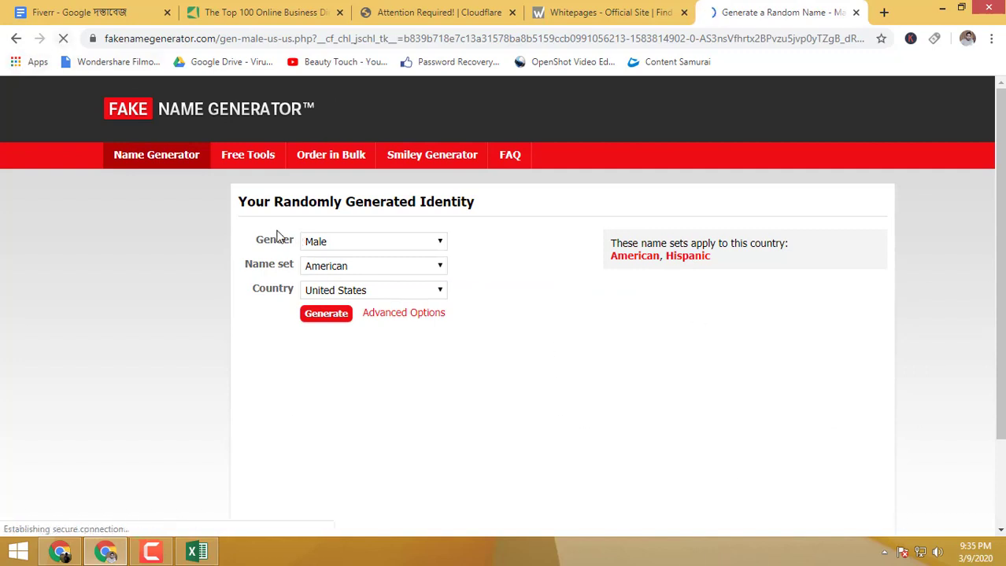
Step: Highlight words in the "Your Randomly Generated Identity" heading on the generator page
{"action": "triple_click", "coordinate": [236, 203]}
{"action": "double_click", "coordinate": [260, 193]}
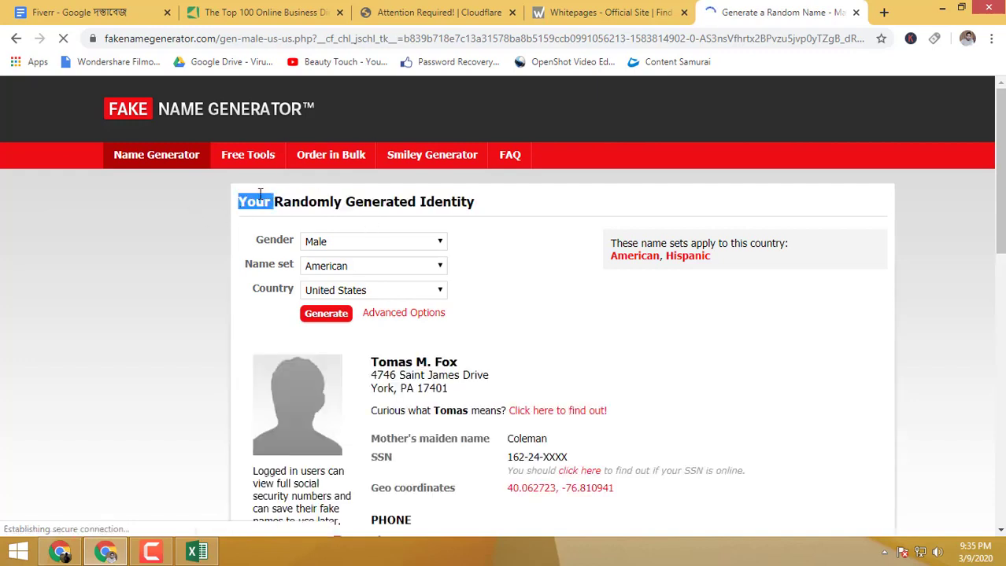
{"action": "triple_click", "coordinate": [306, 202]}
{"action": "double_click", "coordinate": [387, 199]}
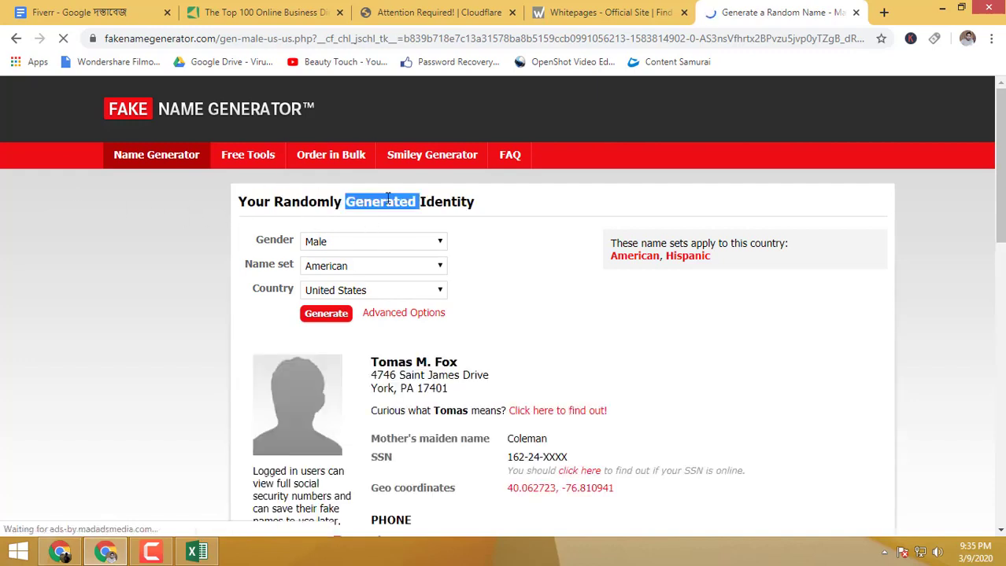
{"action": "left_click", "coordinate": [511, 210]}
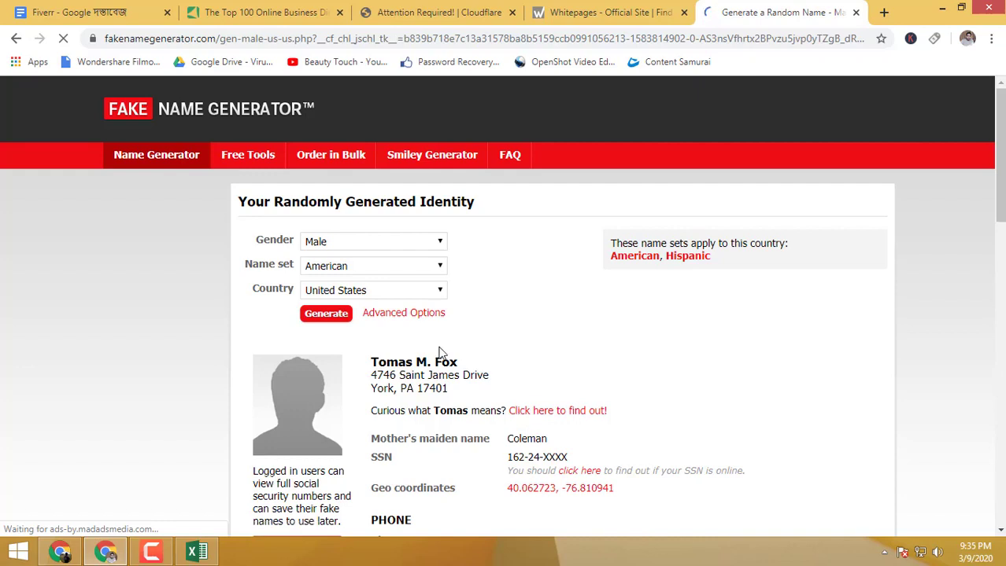
Step: Examine the available gender, name set and country options for the generated identity
{"action": "left_click", "coordinate": [366, 244]}
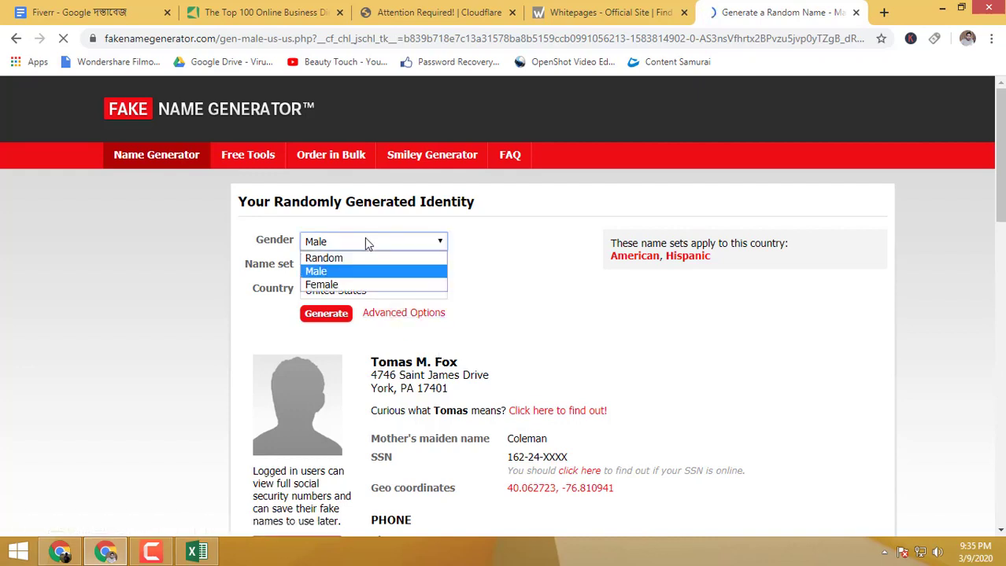
{"action": "left_click", "coordinate": [627, 347]}
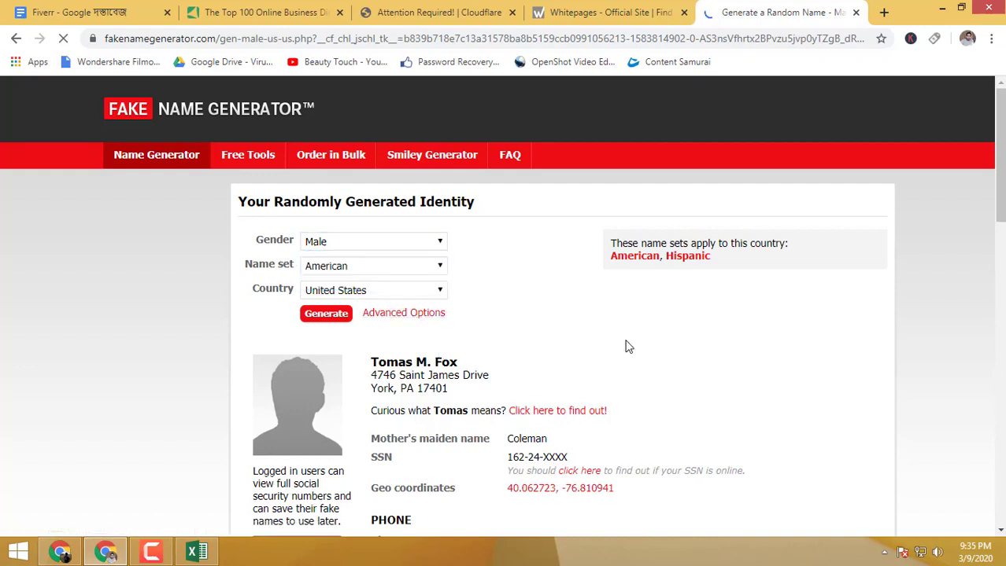
{"action": "left_click", "coordinate": [371, 268]}
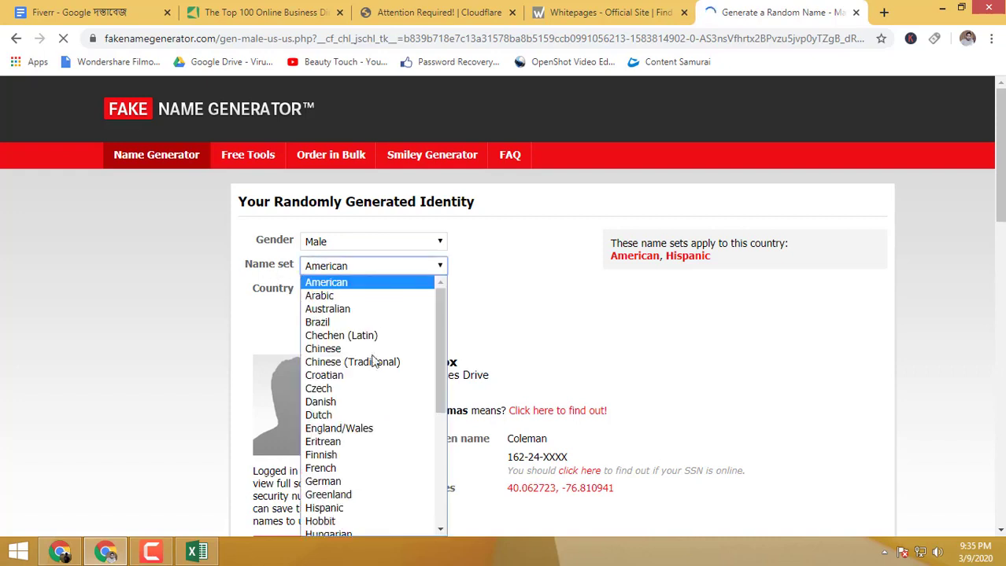
{"action": "scroll", "coordinate": [389, 445], "scroll_direction": "down", "scroll_amount": 3}
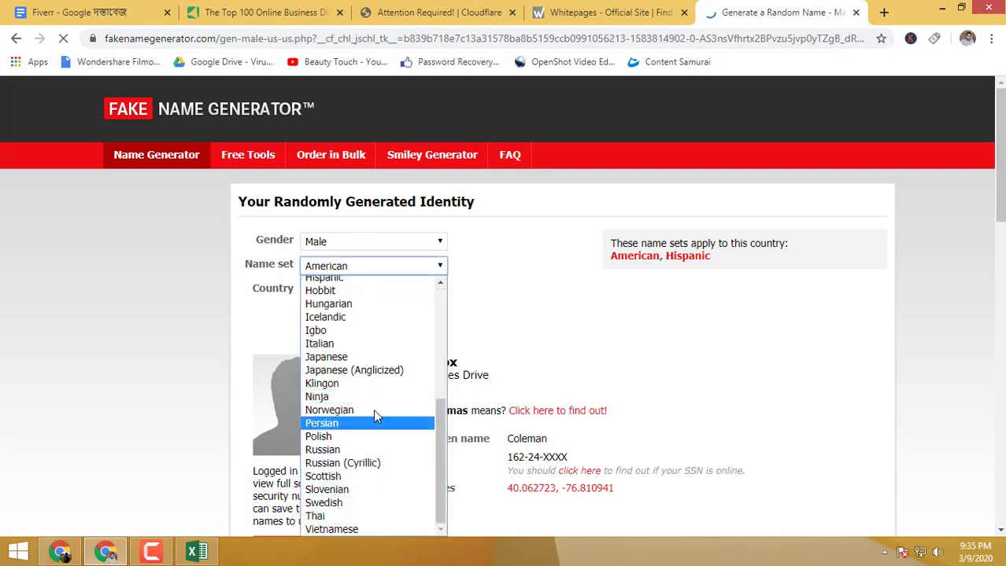
{"action": "left_click", "coordinate": [139, 314]}
{"action": "double_click", "coordinate": [288, 295]}
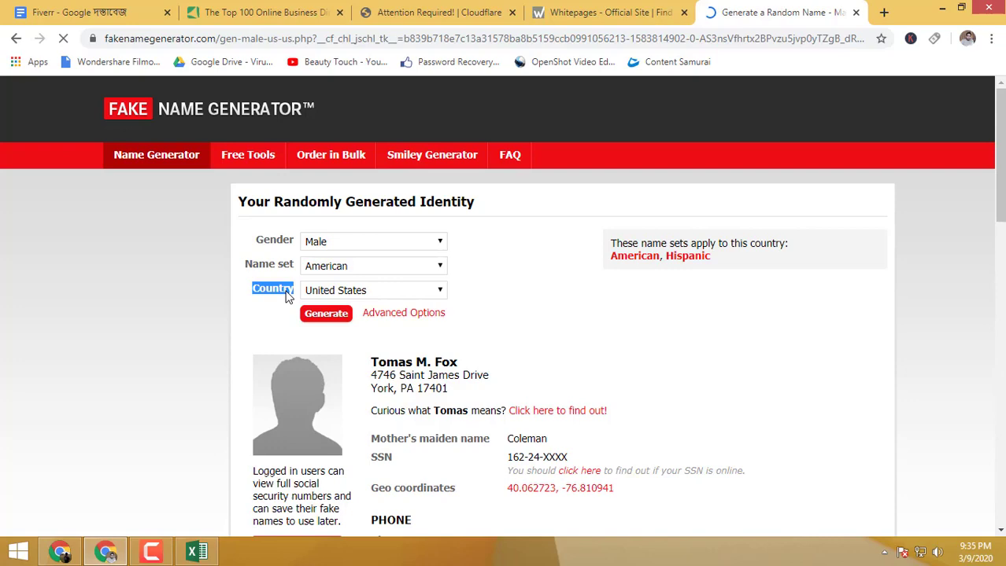
{"action": "left_click", "coordinate": [349, 290]}
{"action": "scroll", "coordinate": [358, 196], "scroll_direction": "down", "scroll_amount": 1}
{"action": "left_click", "coordinate": [317, 343]}
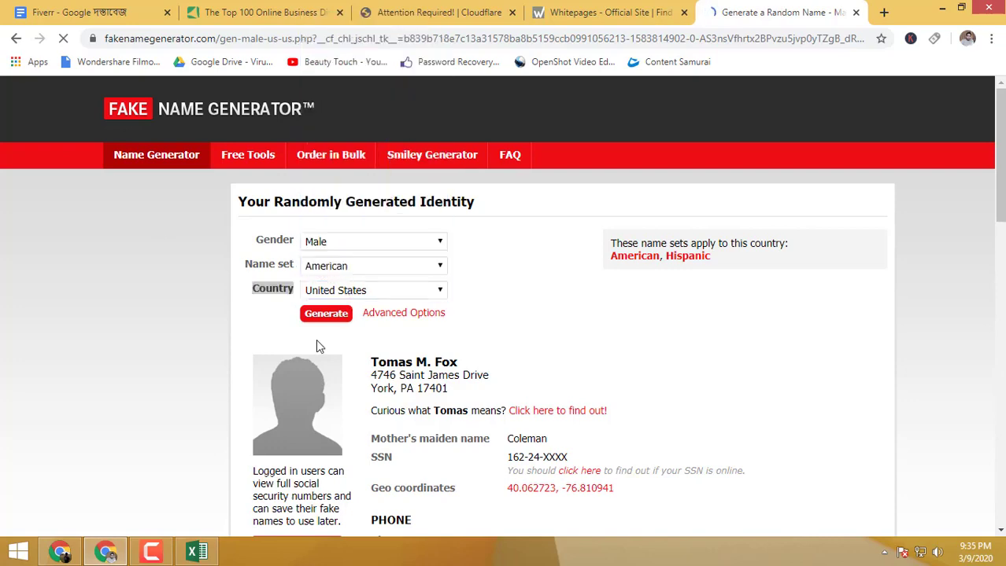
Step: Review the generated identity, copy its full name and paste it into the Whitepages people search
{"action": "scroll", "coordinate": [598, 353], "scroll_direction": "down", "scroll_amount": 2}
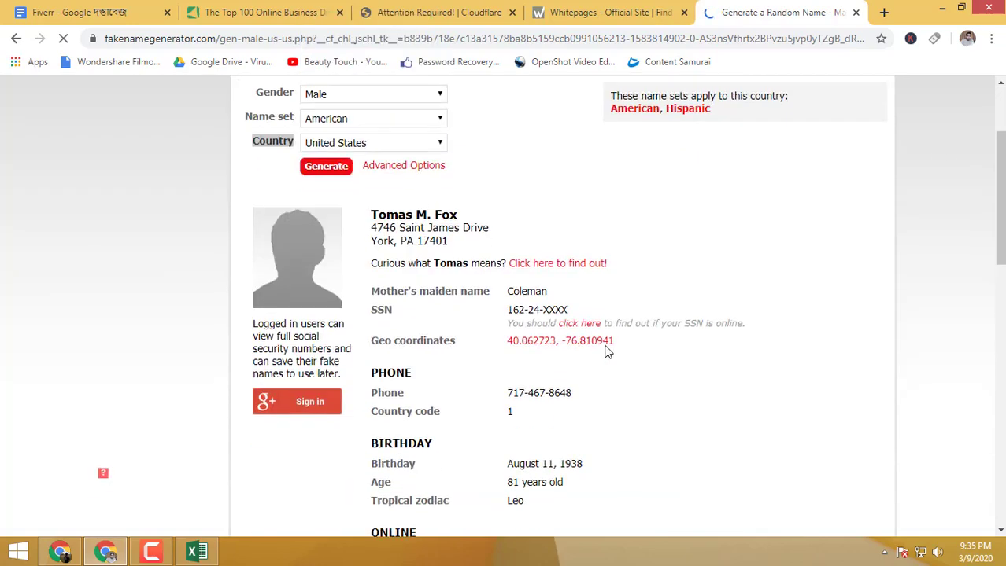
{"action": "scroll", "coordinate": [497, 302], "scroll_direction": "up", "scroll_amount": 2}
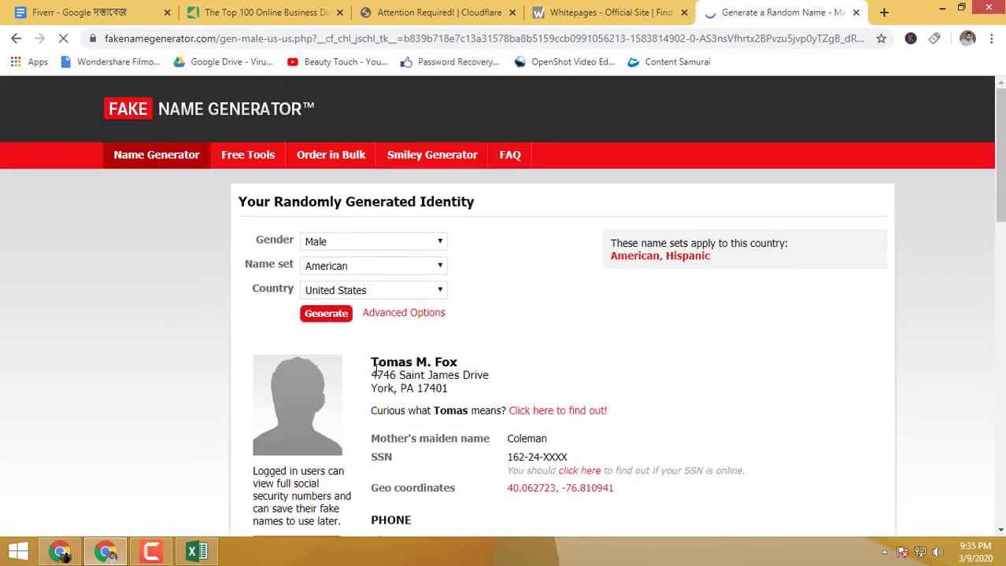
{"action": "left_click_drag", "start_coordinate": [372, 364], "coordinate": [478, 363]}
{"action": "key", "text": "ctrl+c"}
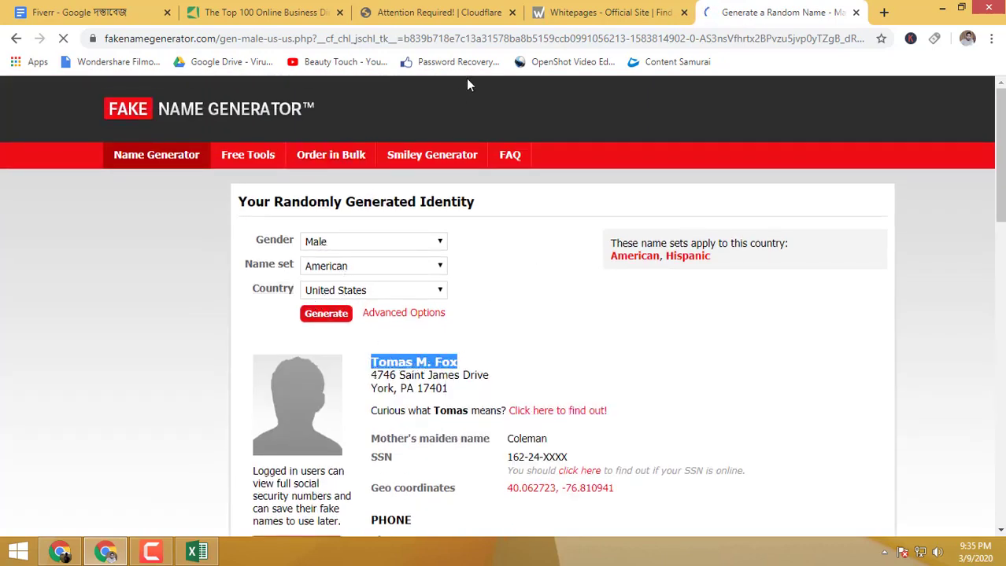
{"action": "left_click", "coordinate": [449, 10]}
{"action": "left_click", "coordinate": [610, 12]}
{"action": "left_click", "coordinate": [316, 362]}
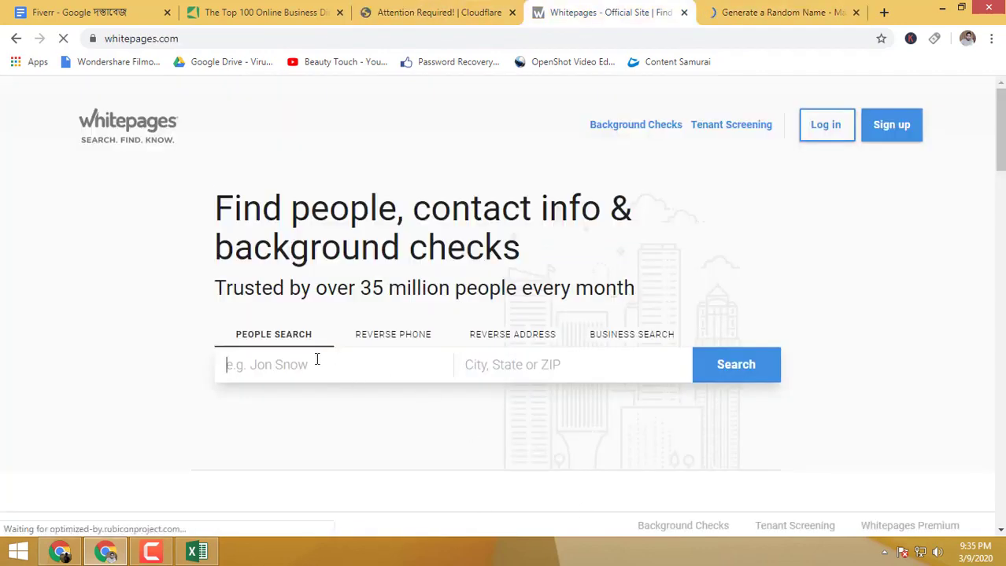
{"action": "right_click", "coordinate": [315, 362]}
{"action": "left_click", "coordinate": [340, 240]}
{"action": "left_click", "coordinate": [270, 365]}
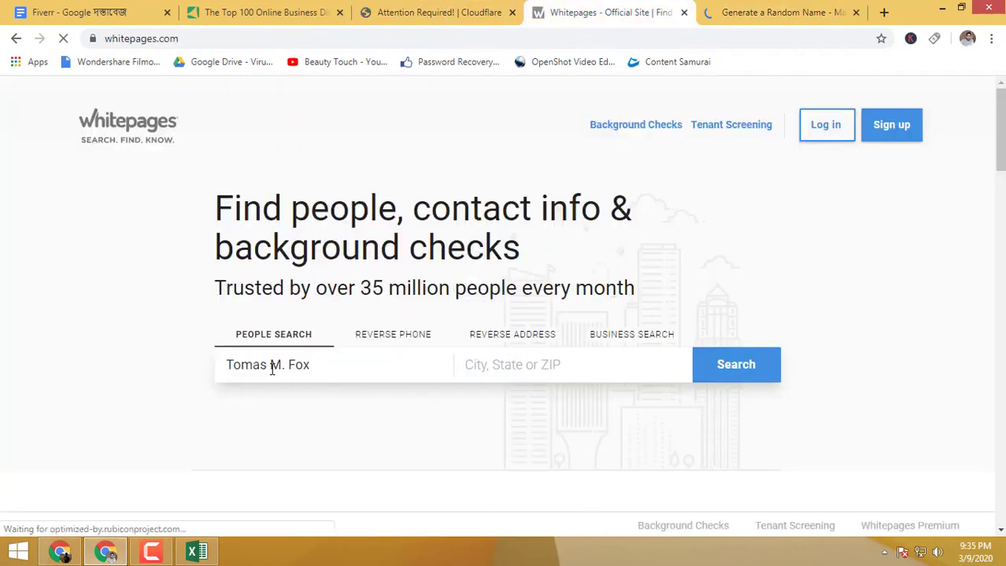
Step: Remove the middle initial from the searched name, set the location to "new york" and run the people search
{"action": "key", "text": "Delete"}
{"action": "key", "text": "Delete"}
{"action": "key", "text": "Delete"}
{"action": "left_click", "coordinate": [535, 364]}
{"action": "type", "text": "new york"}
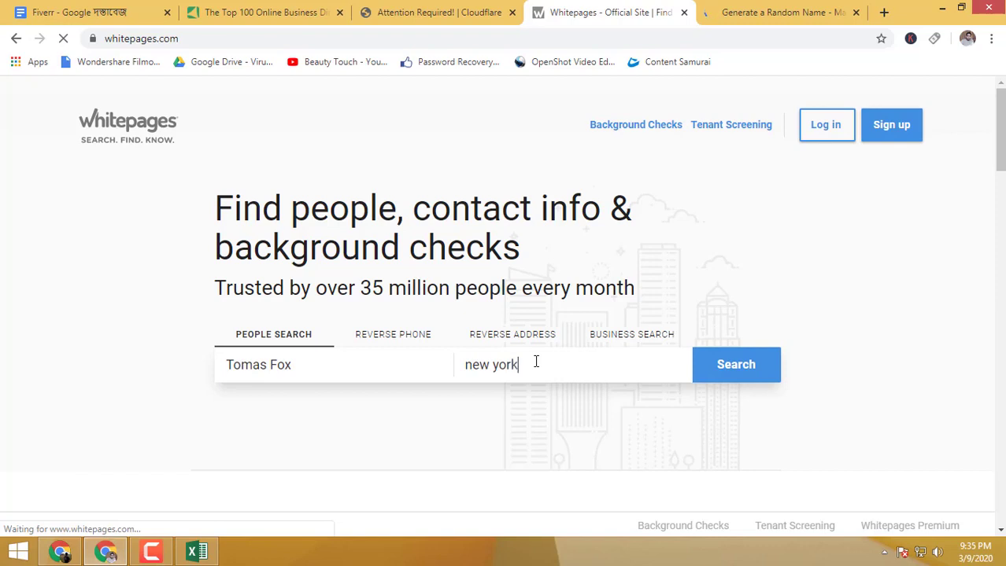
{"action": "left_click", "coordinate": [697, 356]}
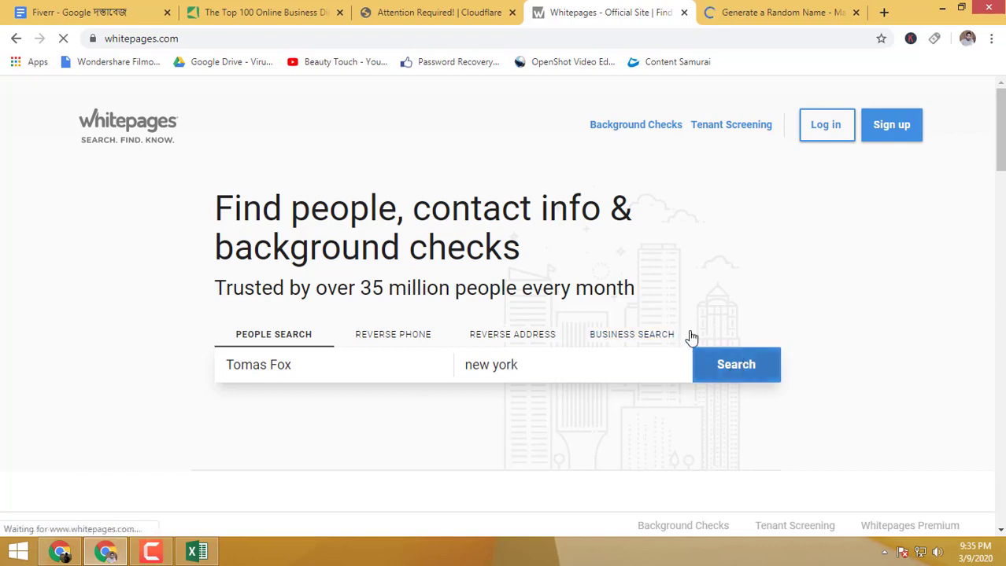
{"action": "triple_click", "coordinate": [295, 366]}
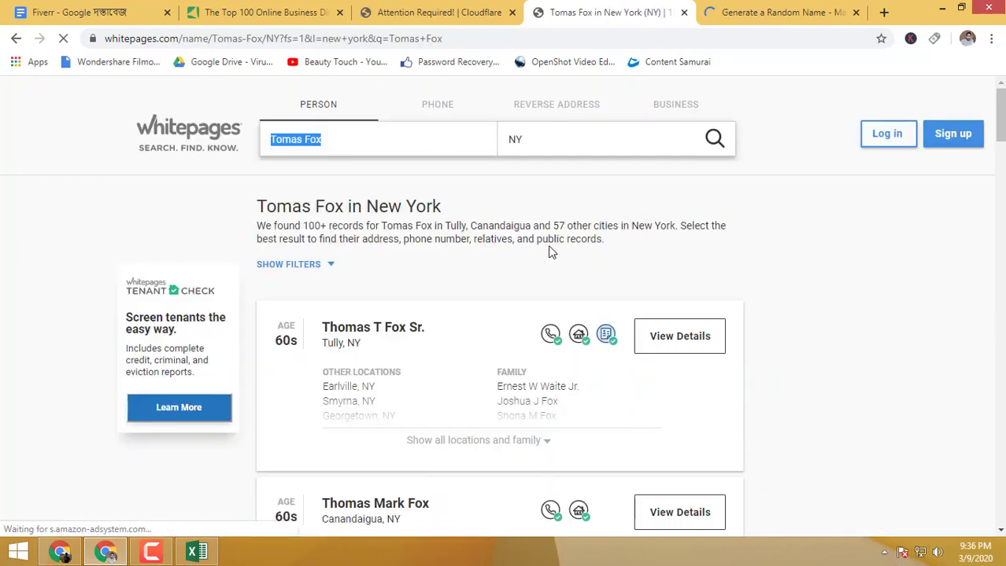
Step: Open the first matching person's record in a separate tab and close the fake name generator page
{"action": "scroll", "coordinate": [674, 346], "scroll_direction": "down", "scroll_amount": 2}
{"action": "scroll", "coordinate": [598, 363], "scroll_direction": "up", "scroll_amount": 2}
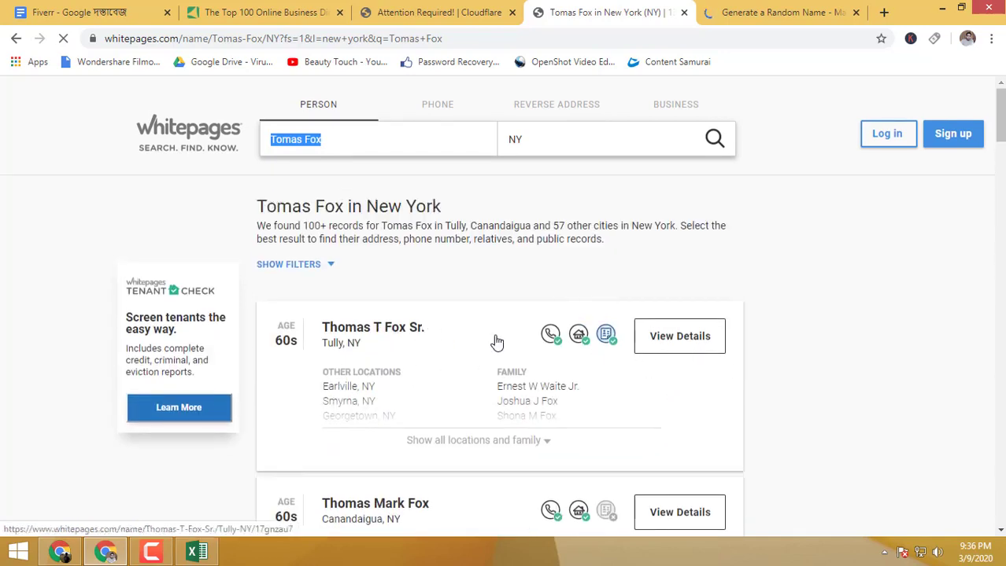
{"action": "middle_click", "coordinate": [369, 332]}
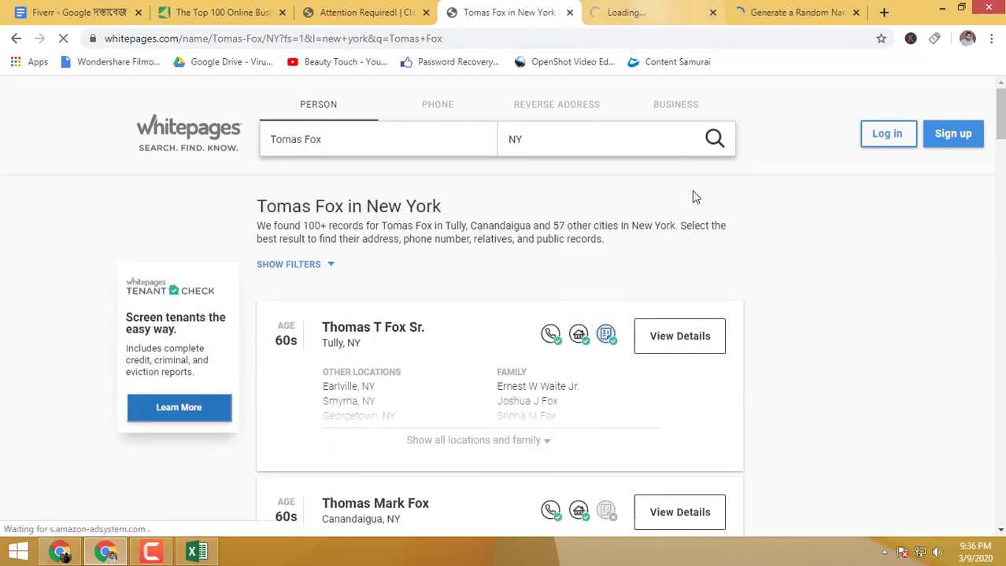
{"action": "left_click", "coordinate": [675, 6]}
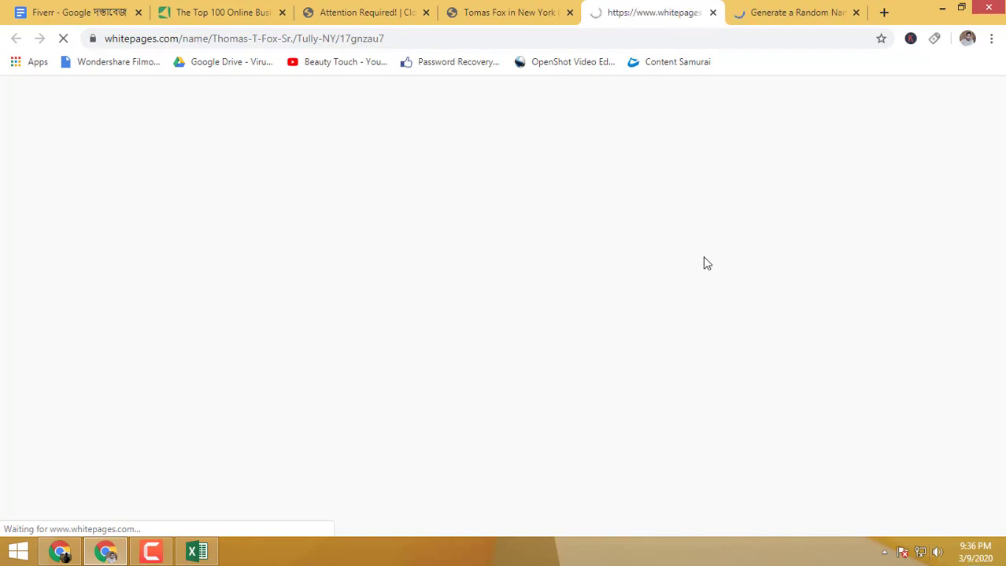
{"action": "left_click", "coordinate": [791, 13]}
{"action": "left_click", "coordinate": [855, 11]}
{"action": "left_click", "coordinate": [613, 12]}
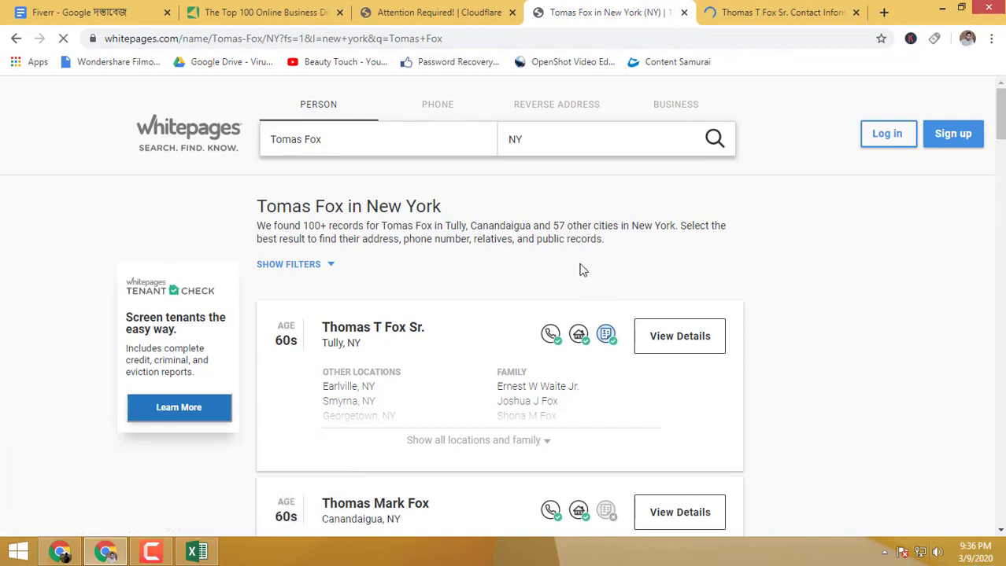
Step: Browse the Vendasta list of the top 100 online business directories
{"action": "left_click", "coordinate": [444, 9]}
{"action": "left_click", "coordinate": [283, 13]}
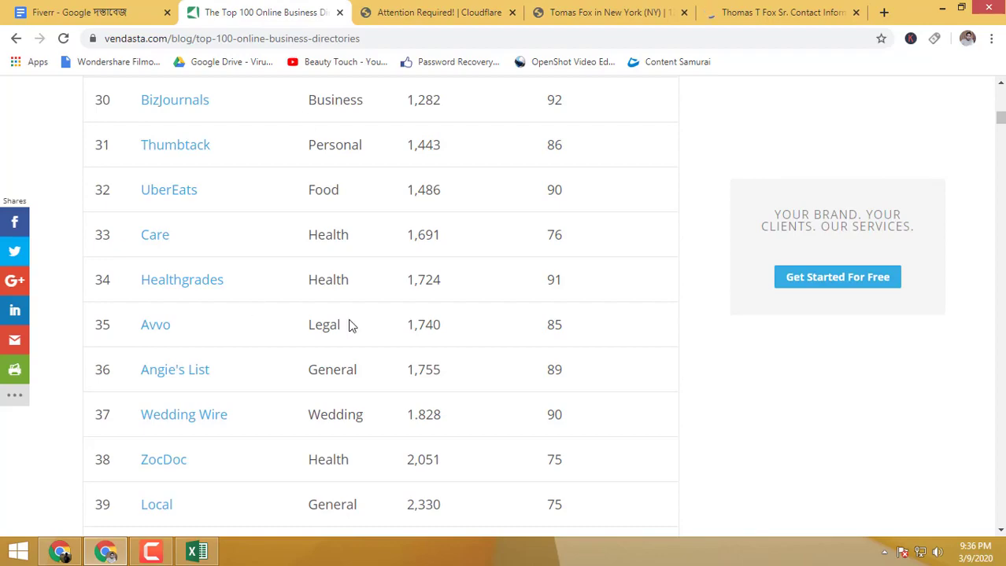
{"action": "scroll", "coordinate": [352, 326], "scroll_direction": "down", "scroll_amount": 7}
{"action": "scroll", "coordinate": [352, 326], "scroll_direction": "up", "scroll_amount": 7}
{"action": "scroll", "coordinate": [352, 326], "scroll_direction": "up", "scroll_amount": 4}
{"action": "scroll", "coordinate": [351, 326], "scroll_direction": "down", "scroll_amount": 10}
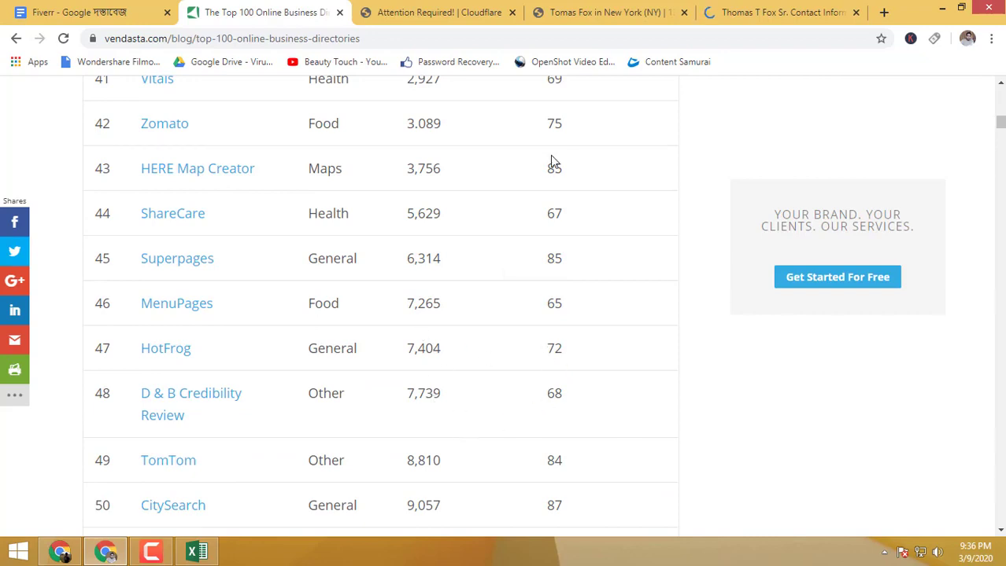
Step: Review the person's Whitepages record, highlight the name, and close the record
{"action": "left_click", "coordinate": [779, 11]}
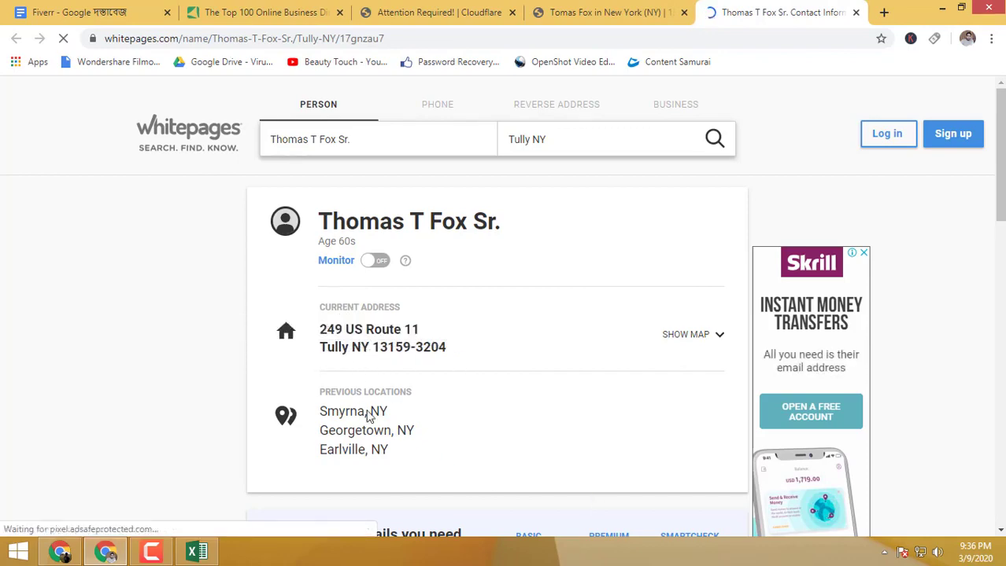
{"action": "scroll", "coordinate": [368, 409], "scroll_direction": "down", "scroll_amount": 4}
{"action": "scroll", "coordinate": [372, 399], "scroll_direction": "up", "scroll_amount": 4}
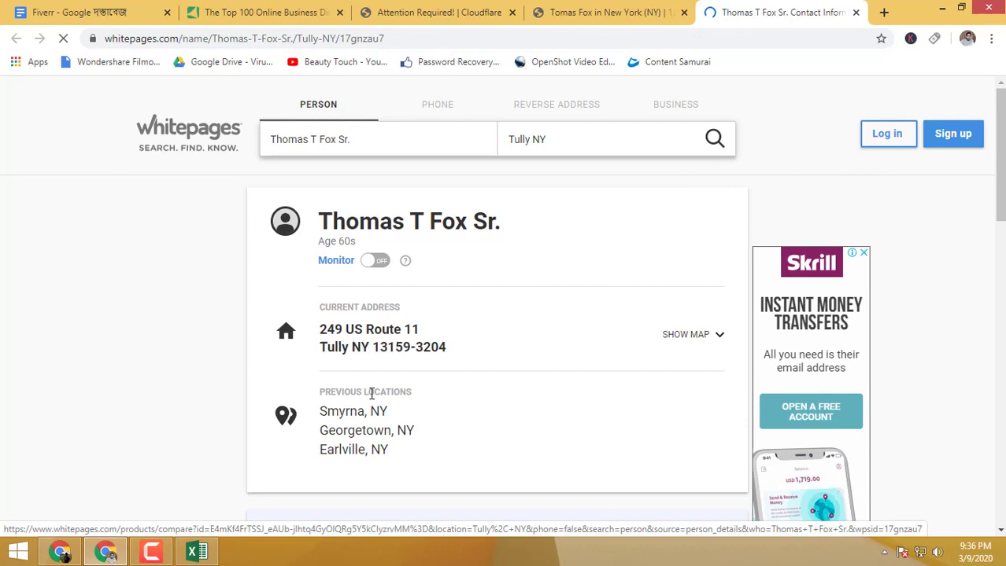
{"action": "left_click_drag", "start_coordinate": [317, 222], "coordinate": [505, 222]}
{"action": "left_click", "coordinate": [328, 241]}
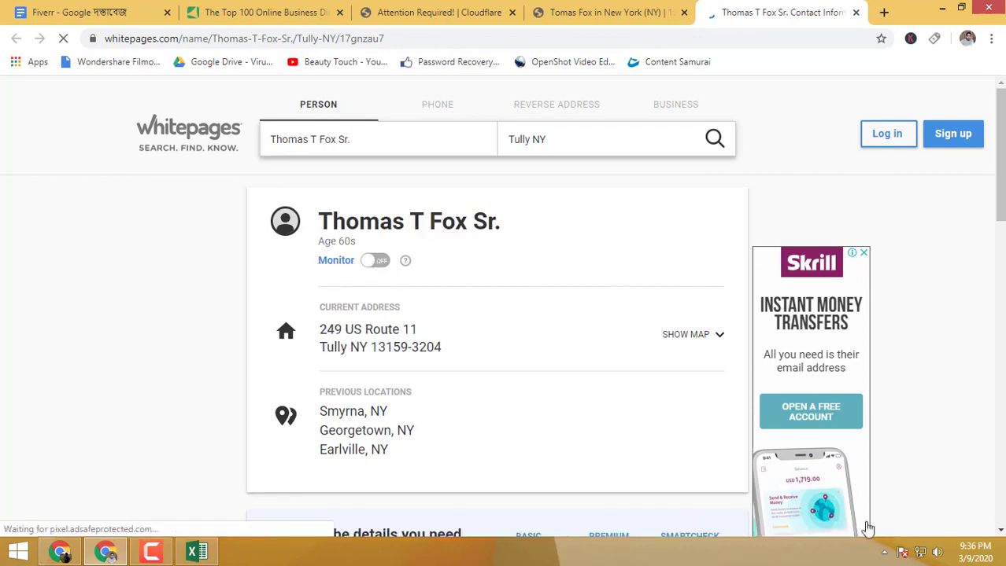
{"action": "left_click", "coordinate": [858, 13]}
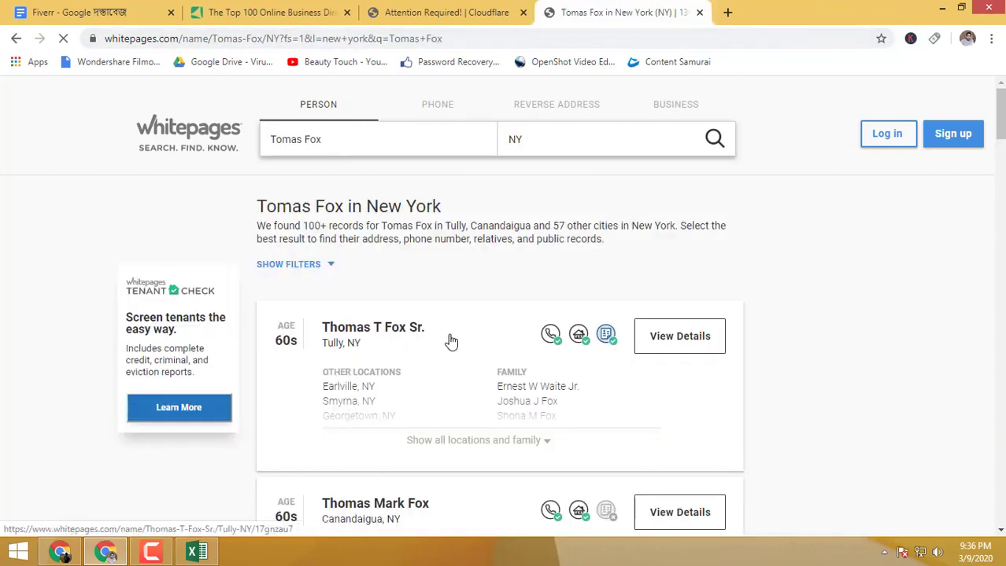